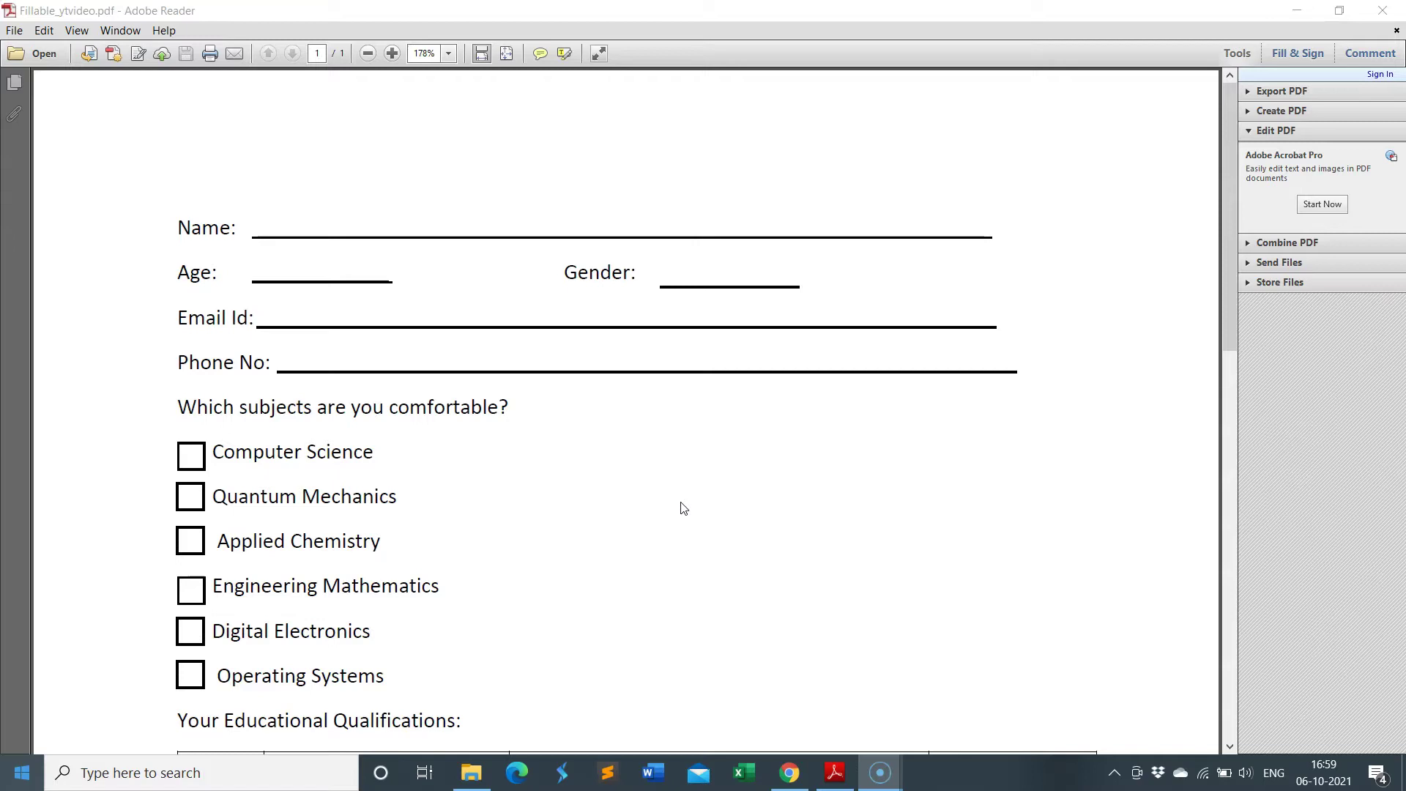
Review the whole form in the PDF, from the personal details through the subjects and qualifications table to the feedback area
scroll(235, 509, down, 3)
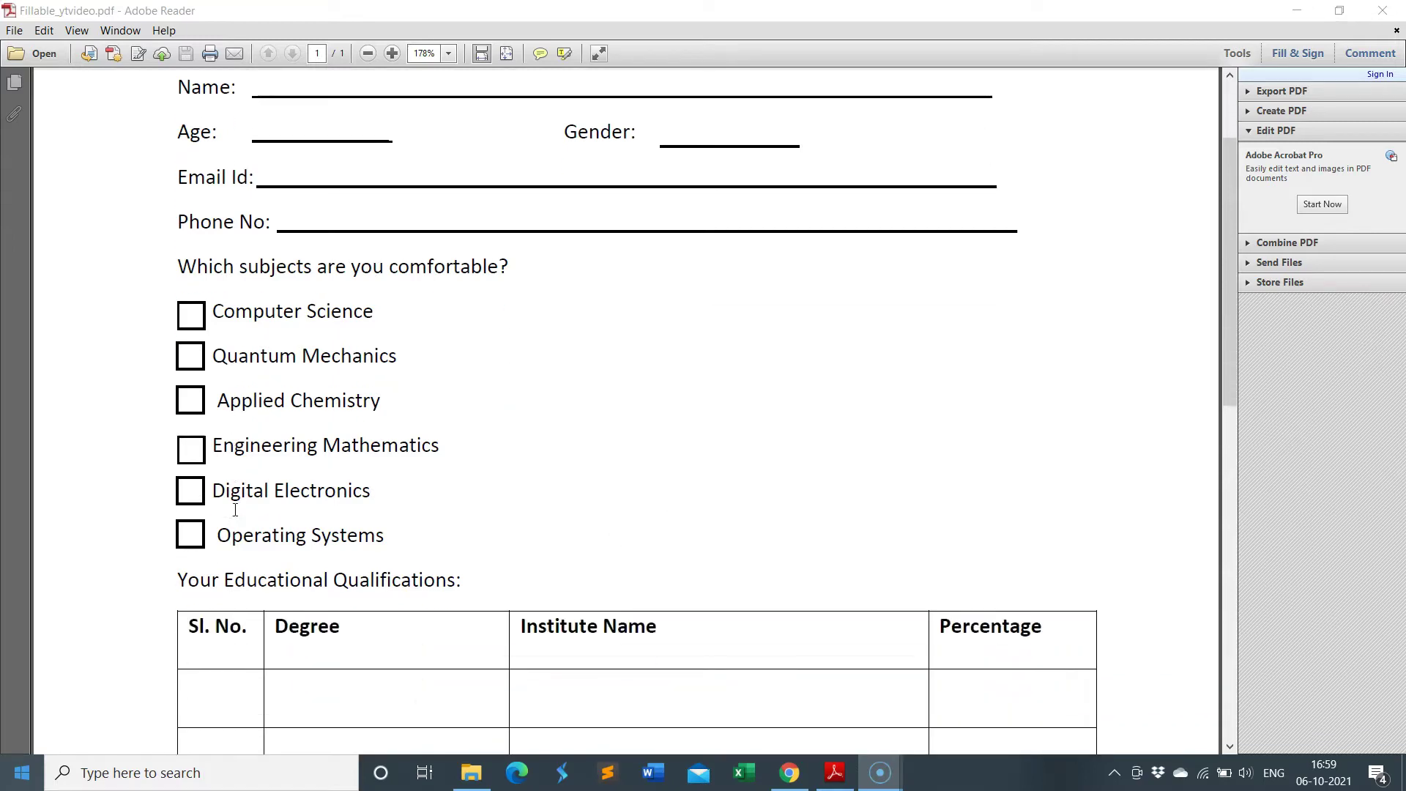
scroll(237, 510, down, 2)
scroll(751, 575, down, 5)
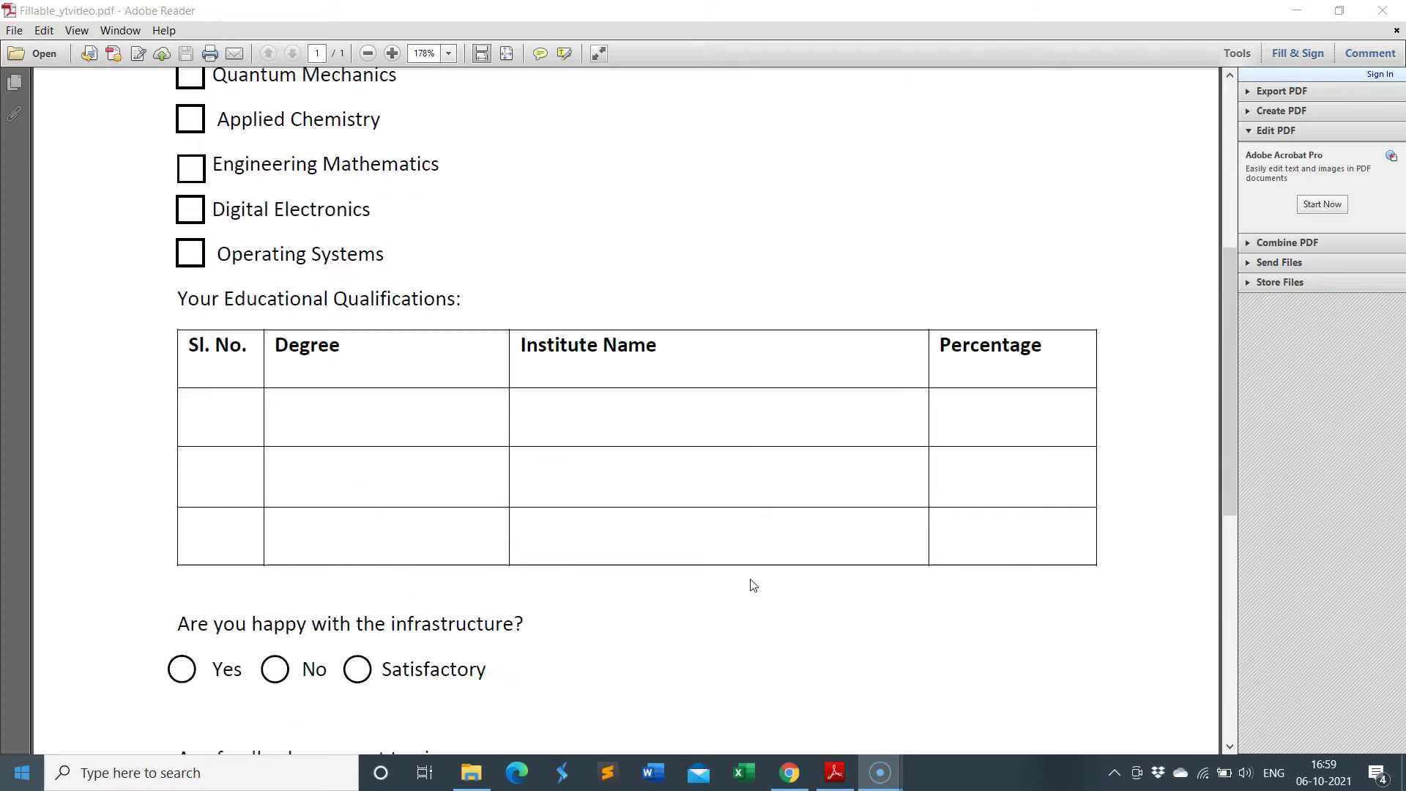
scroll(753, 584, down, 3)
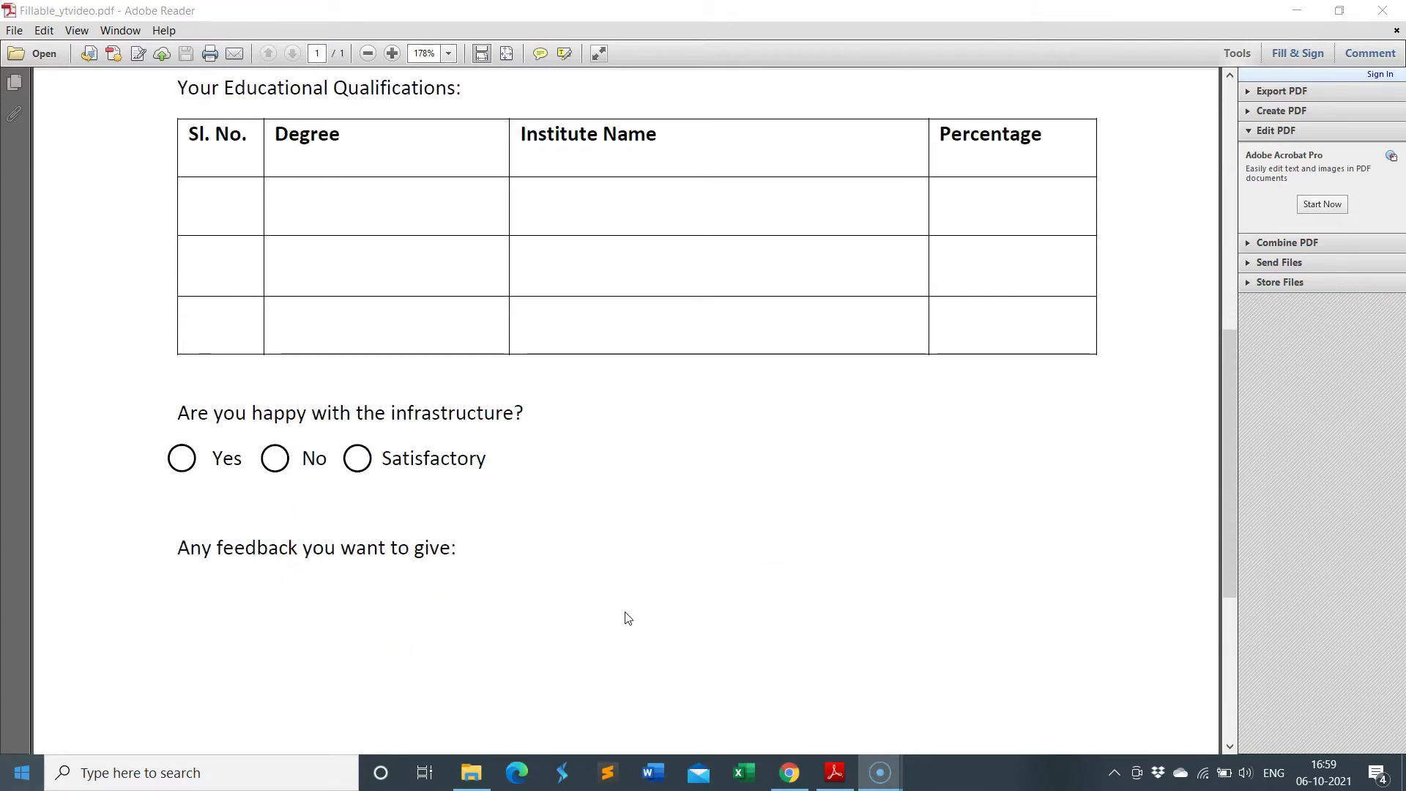
scroll(628, 616, down, 2)
scroll(449, 414, down, 2)
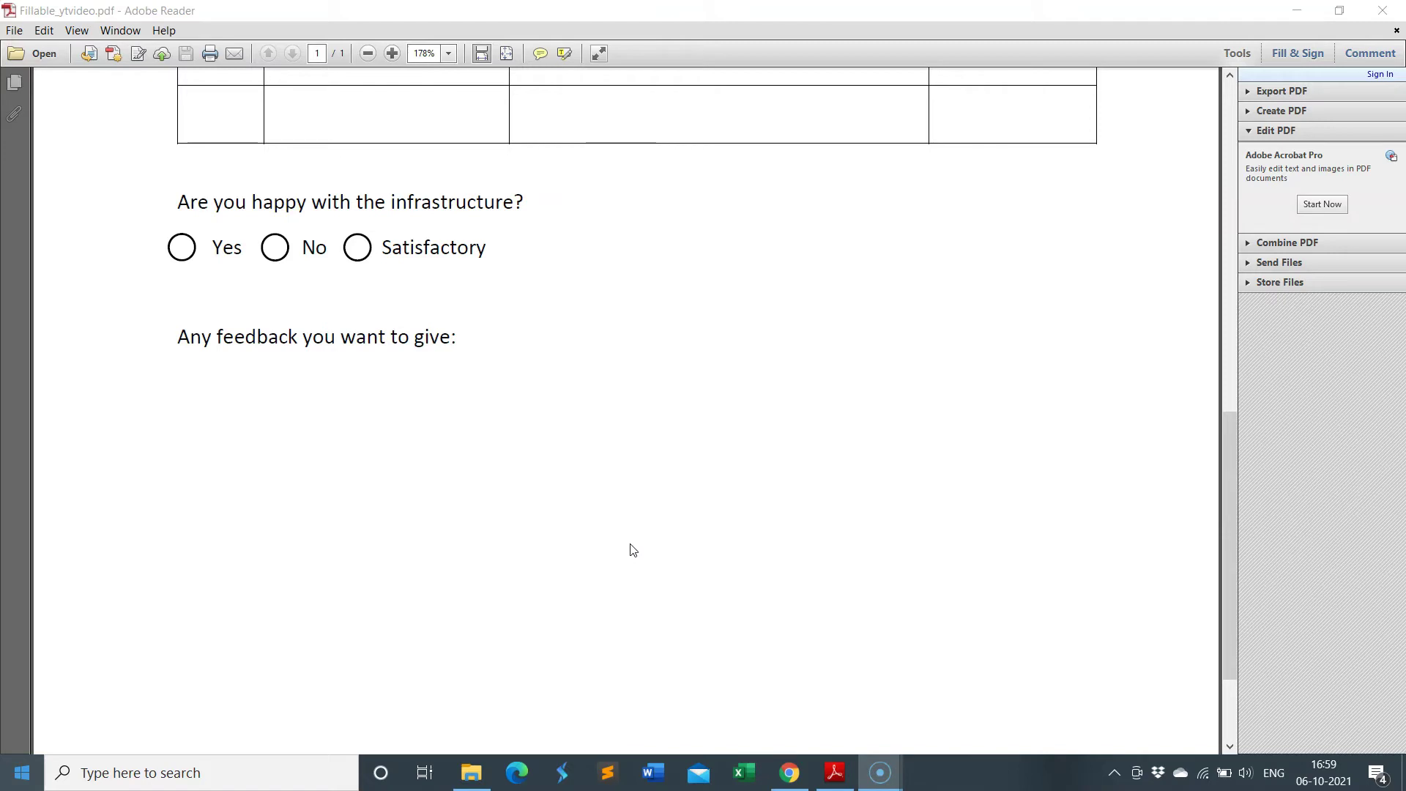
scroll(632, 551, down, 3)
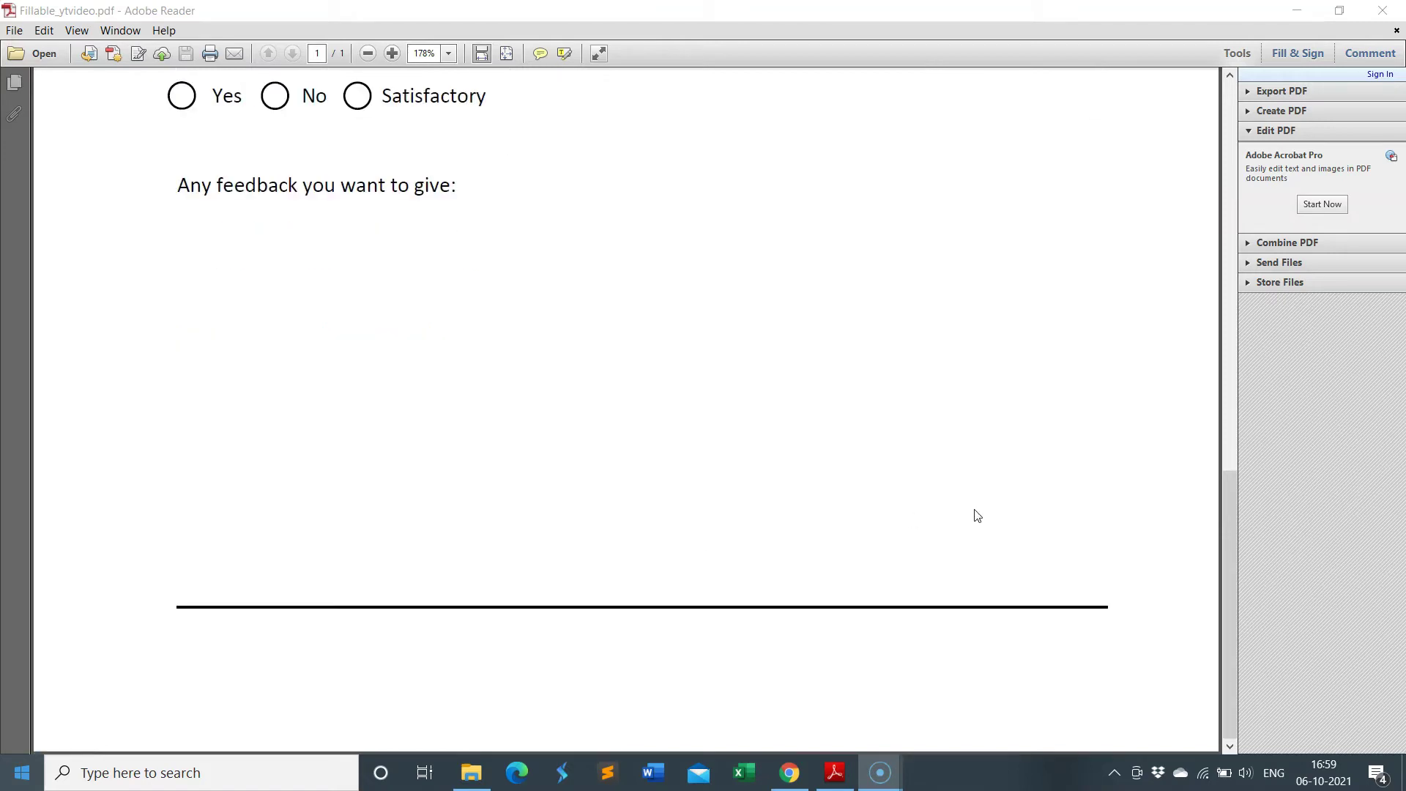
scroll(989, 520, up, 1)
scroll(993, 522, up, 12)
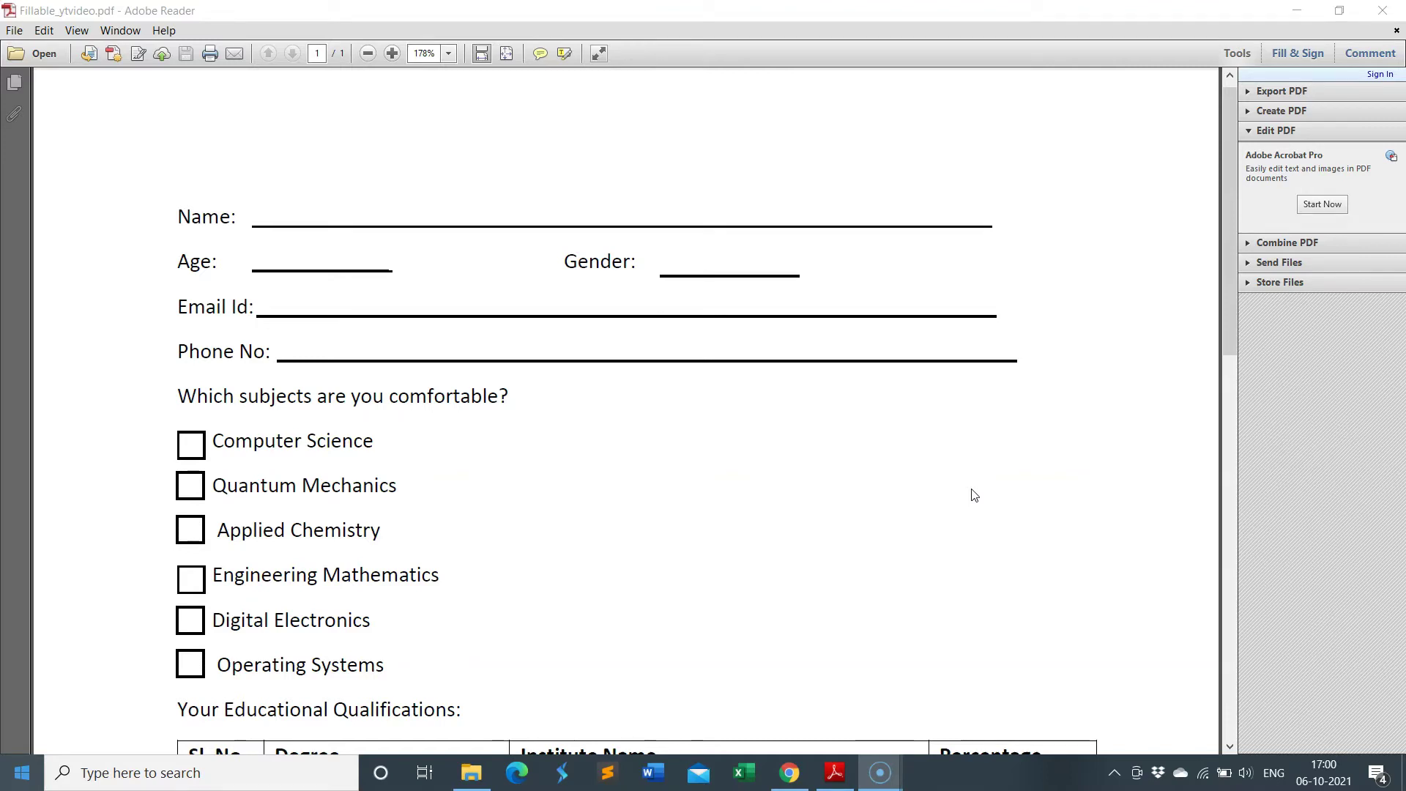
click(1273, 353)
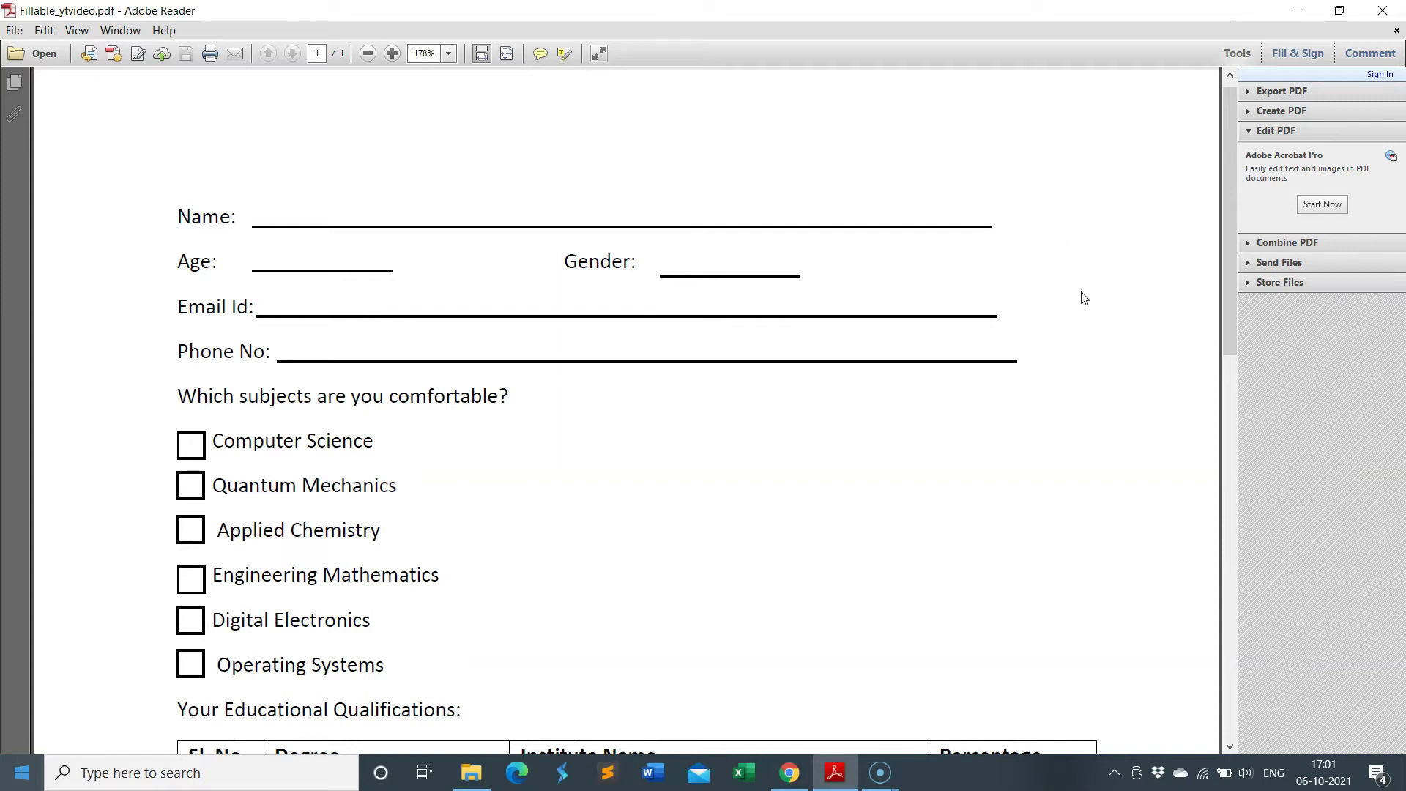
Switch to Chrome, open the PDFescape site from the search results and upload the form PDF for editing
click(788, 775)
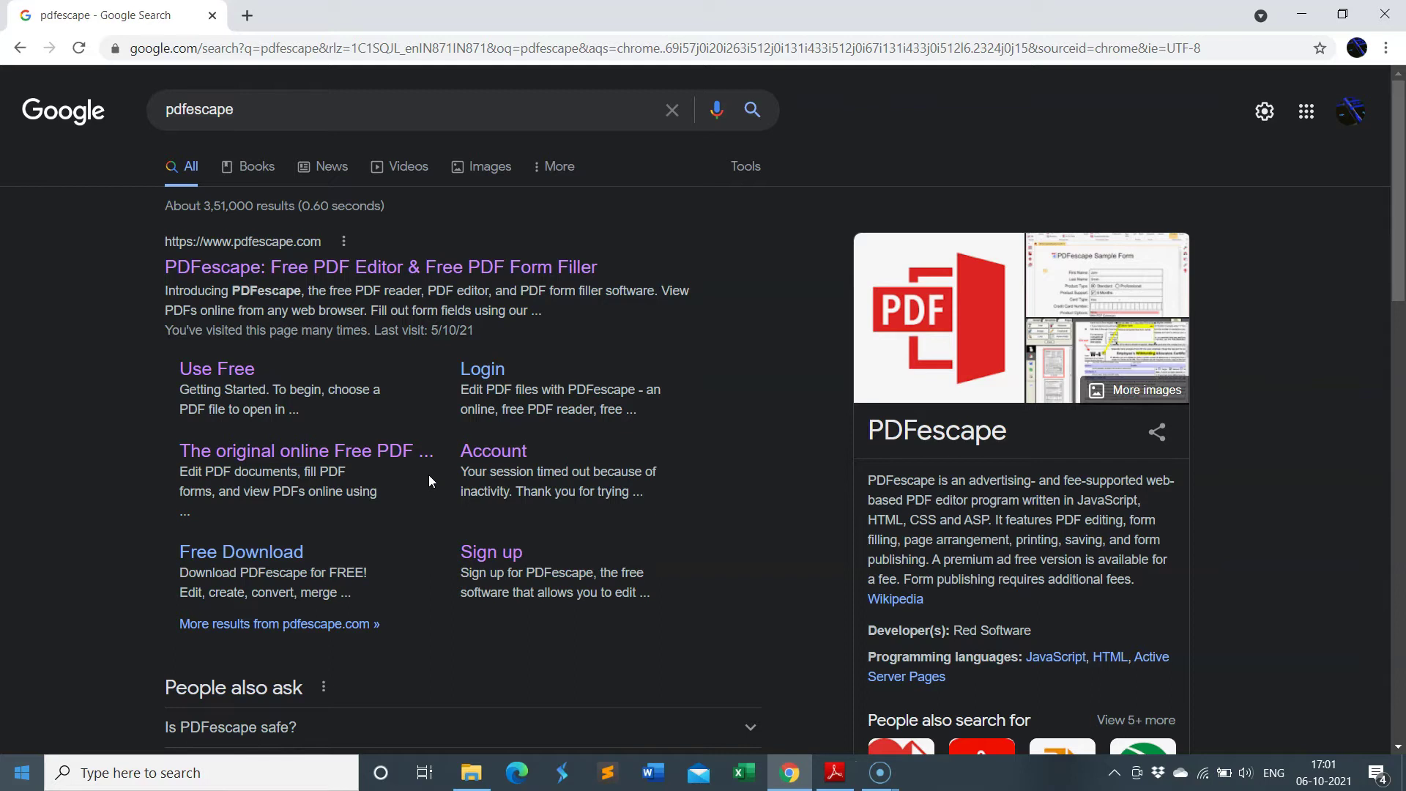
click(236, 271)
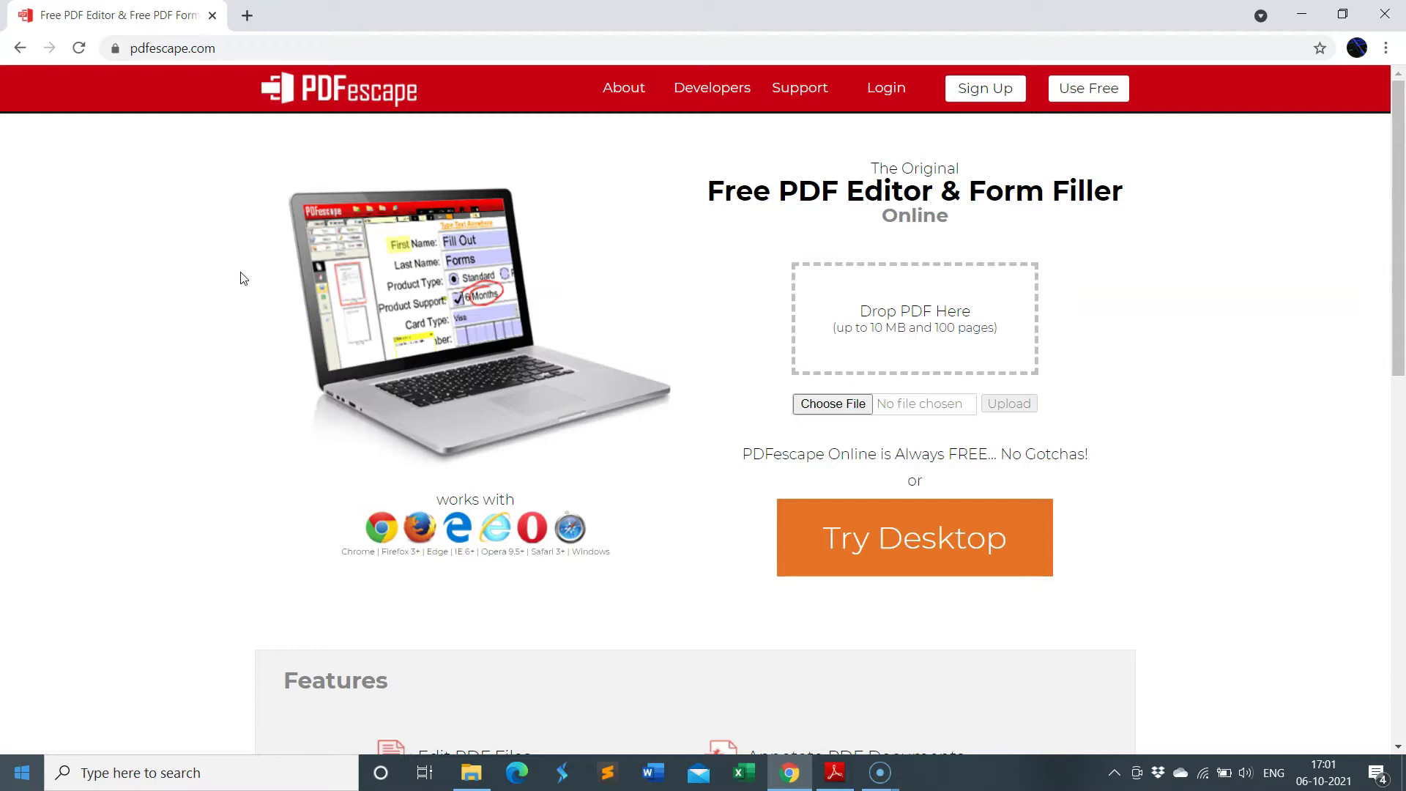
click(852, 407)
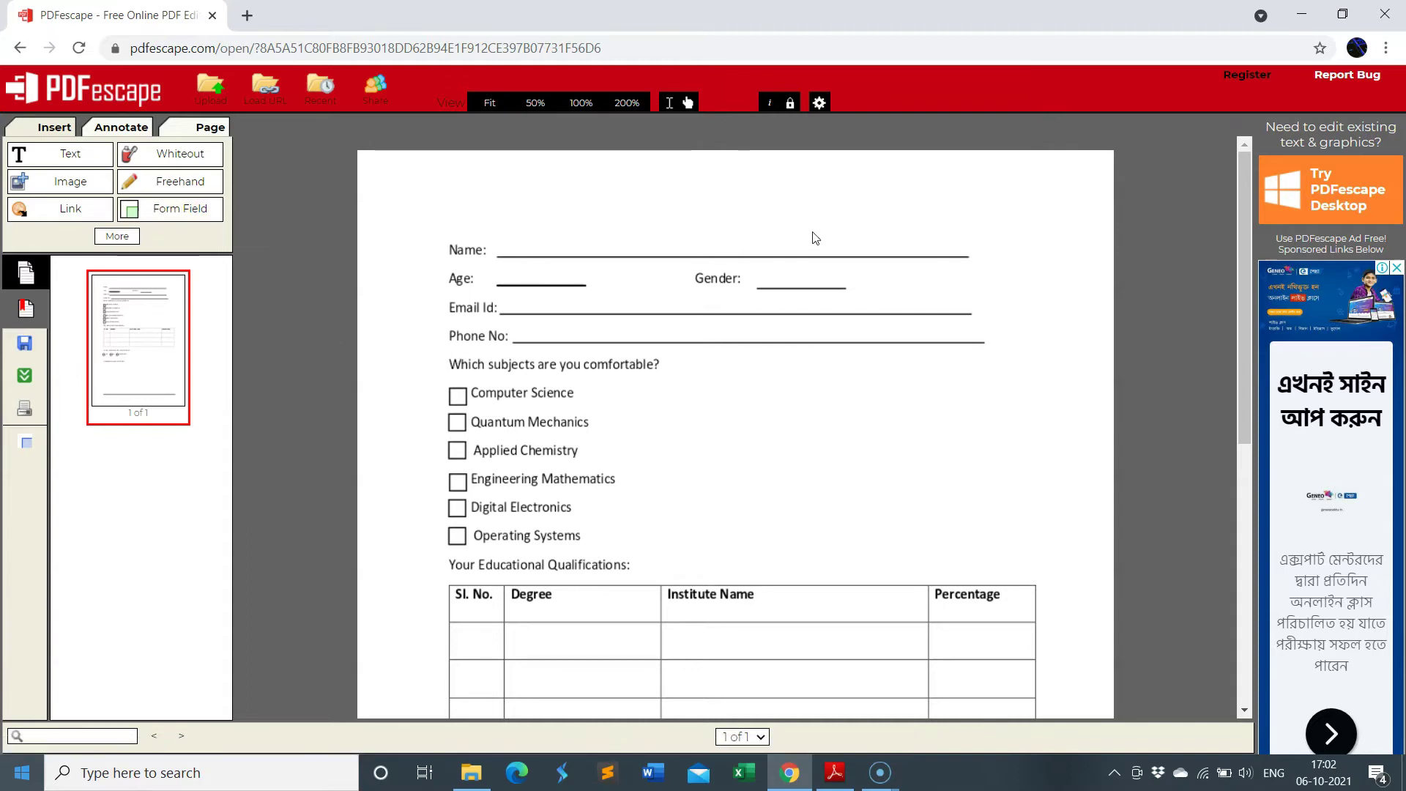
Add a form field of type Text along the full length of the Name line
click(201, 219)
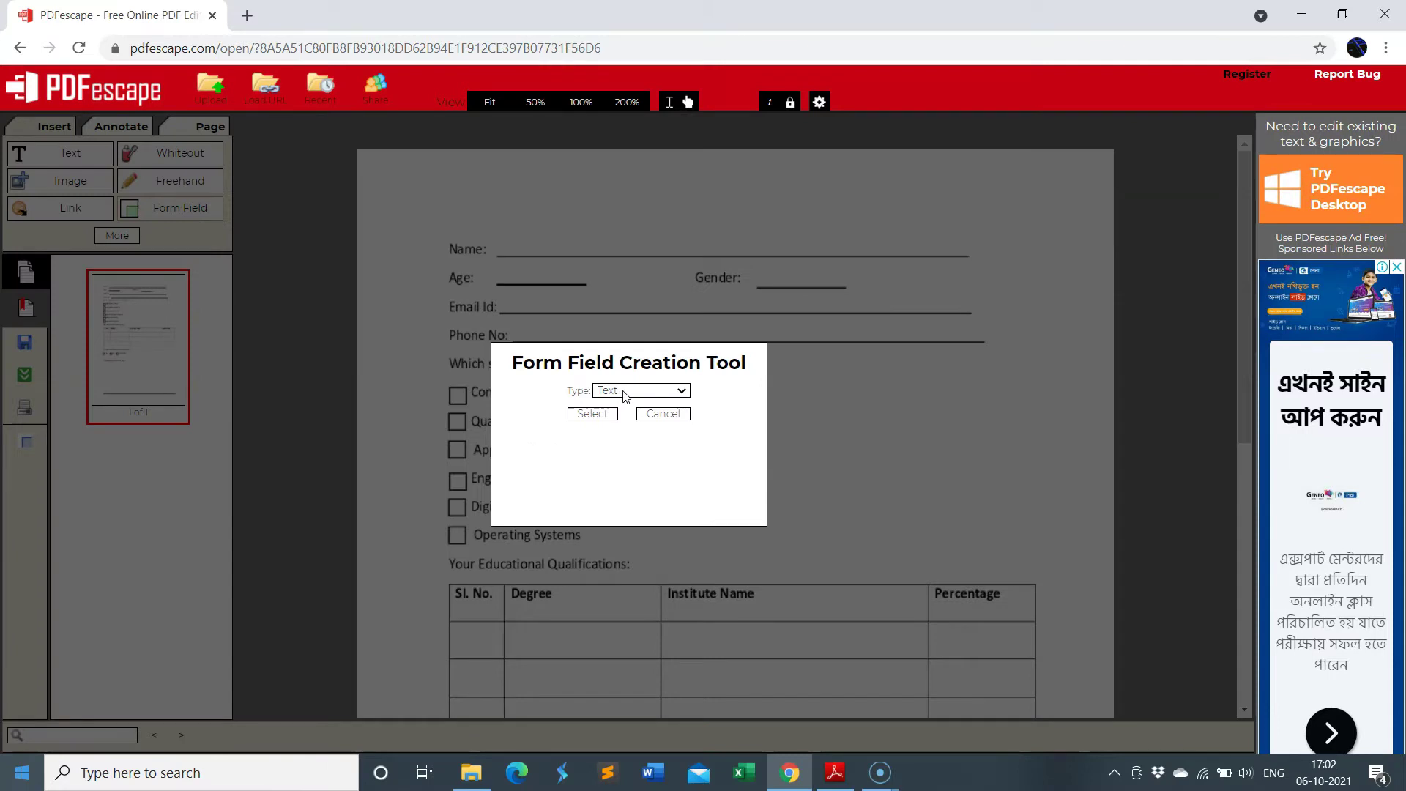
click(673, 393)
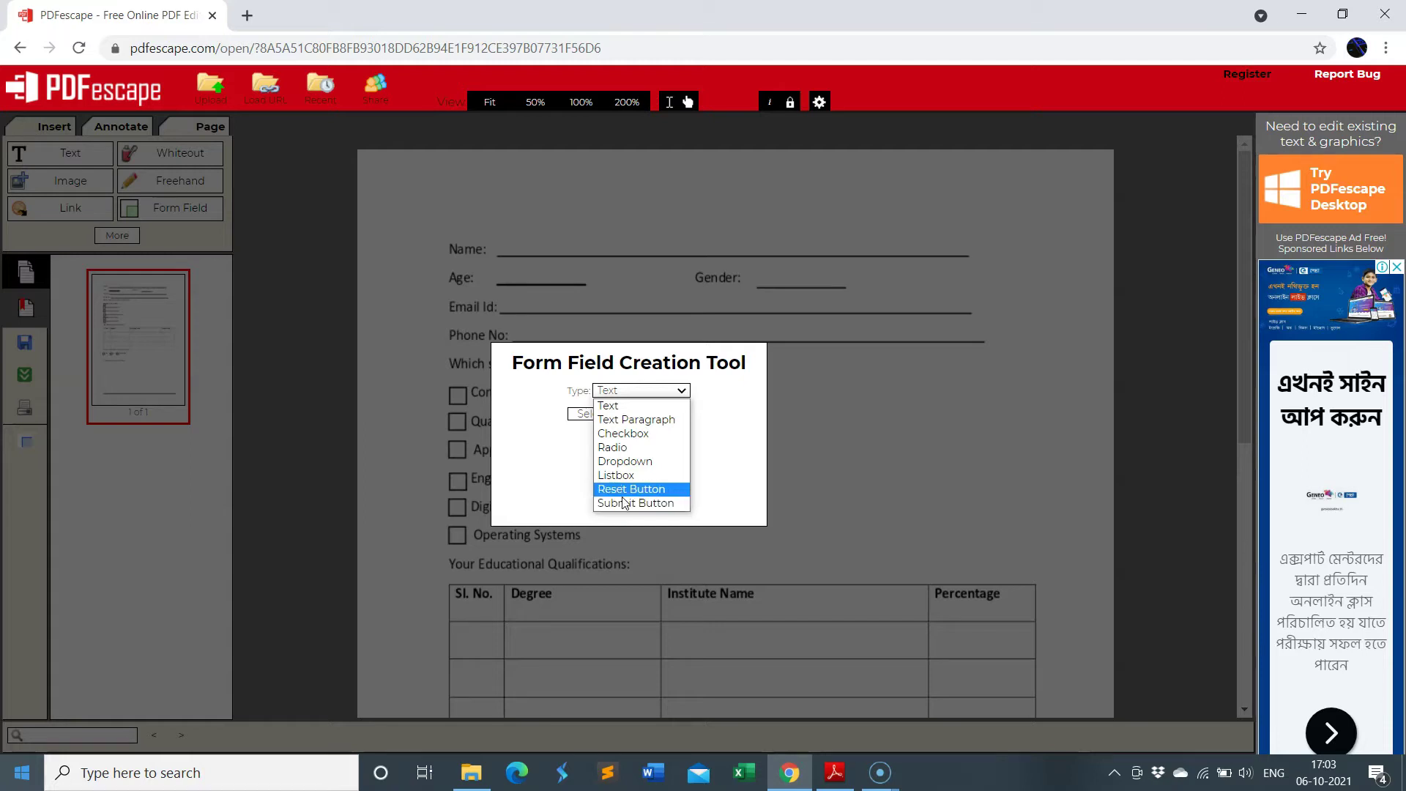
click(609, 406)
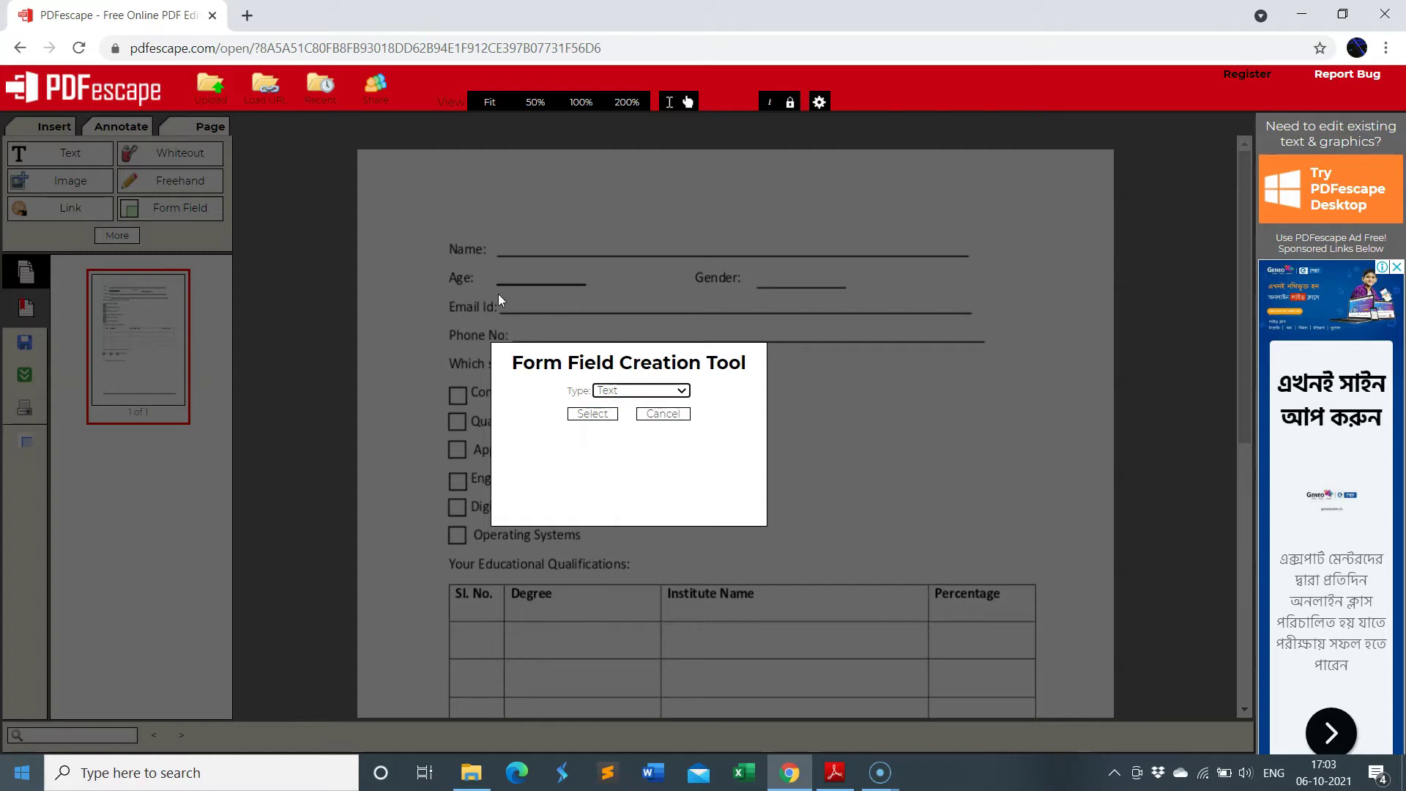
click(592, 415)
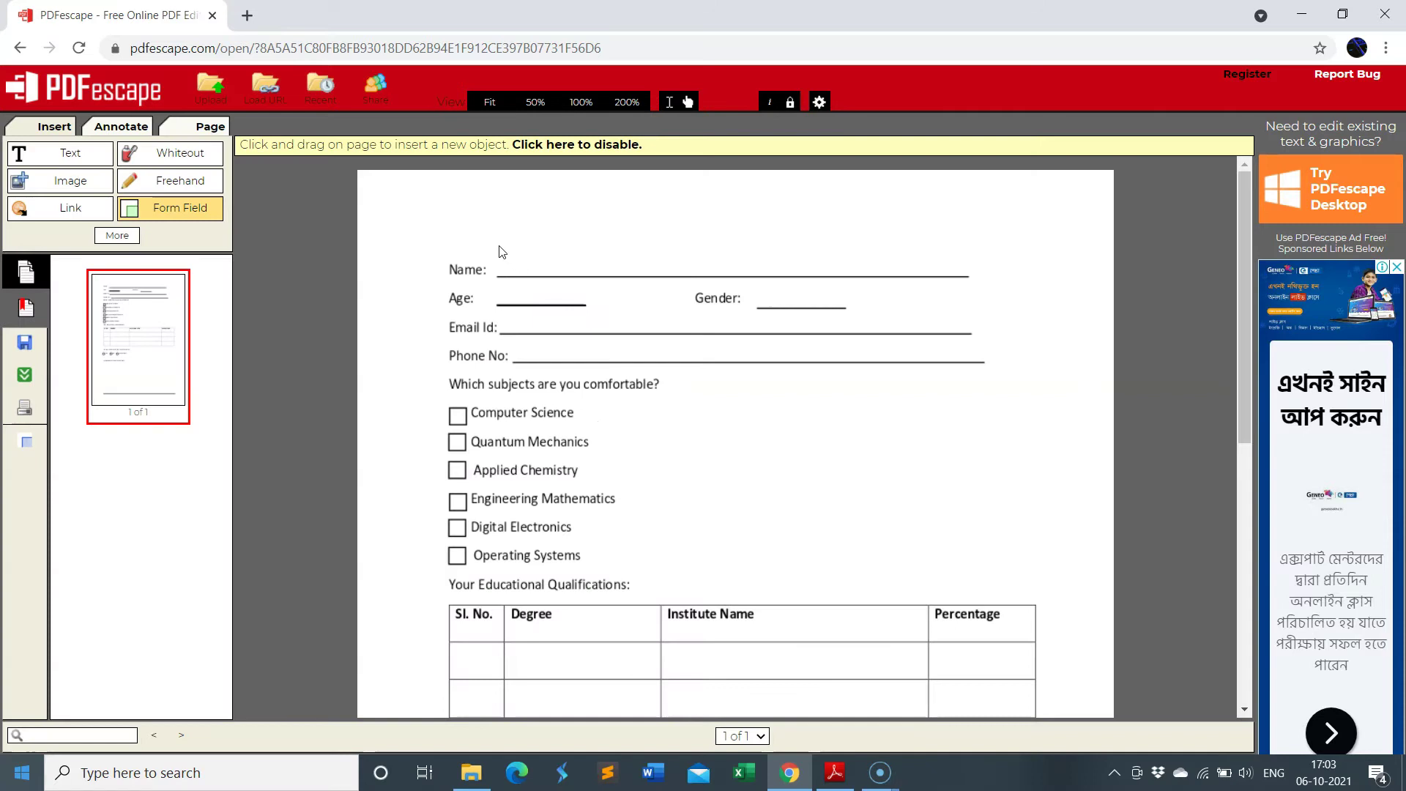
drag(511, 258, 971, 281)
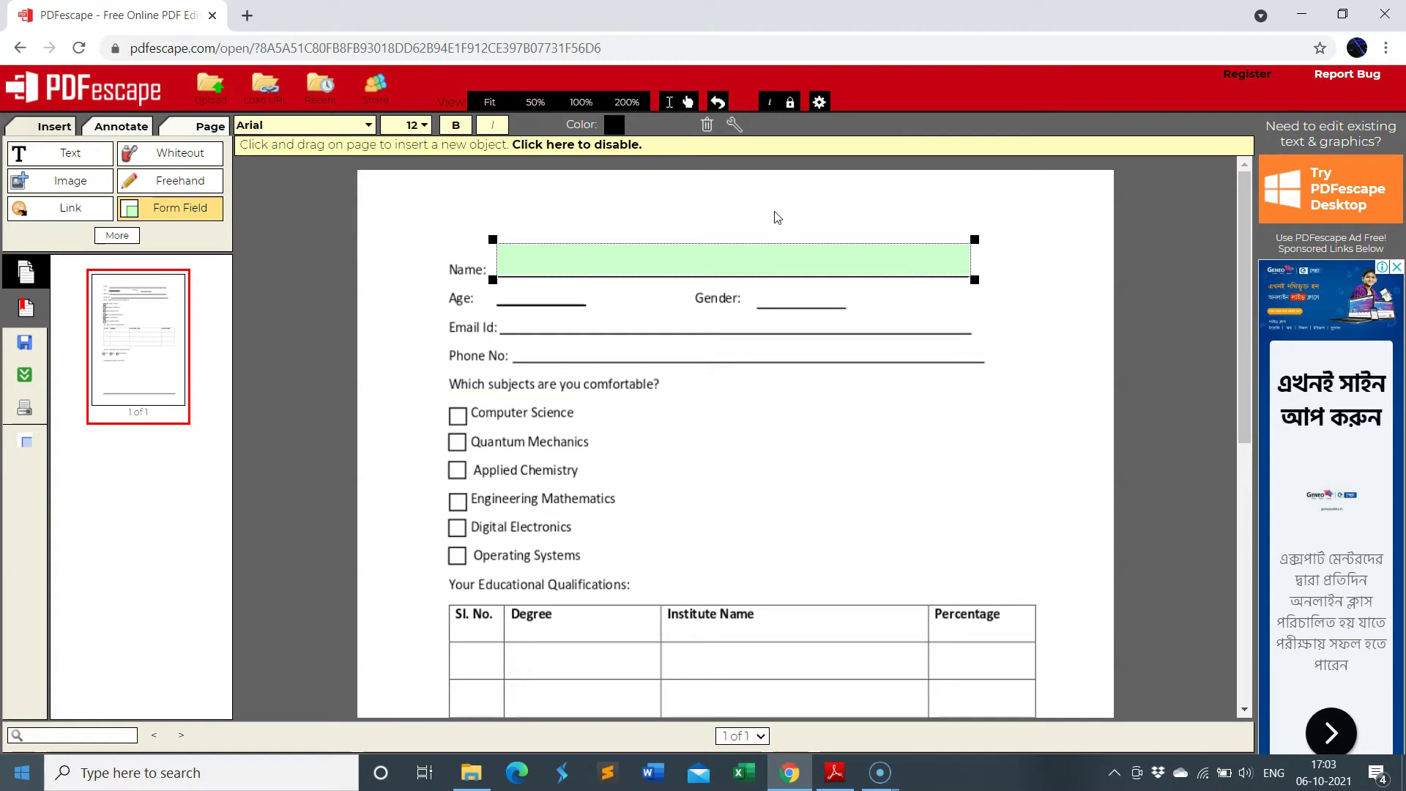
Make the Name field required, with a maximum length of 20 and left alignment
click(734, 124)
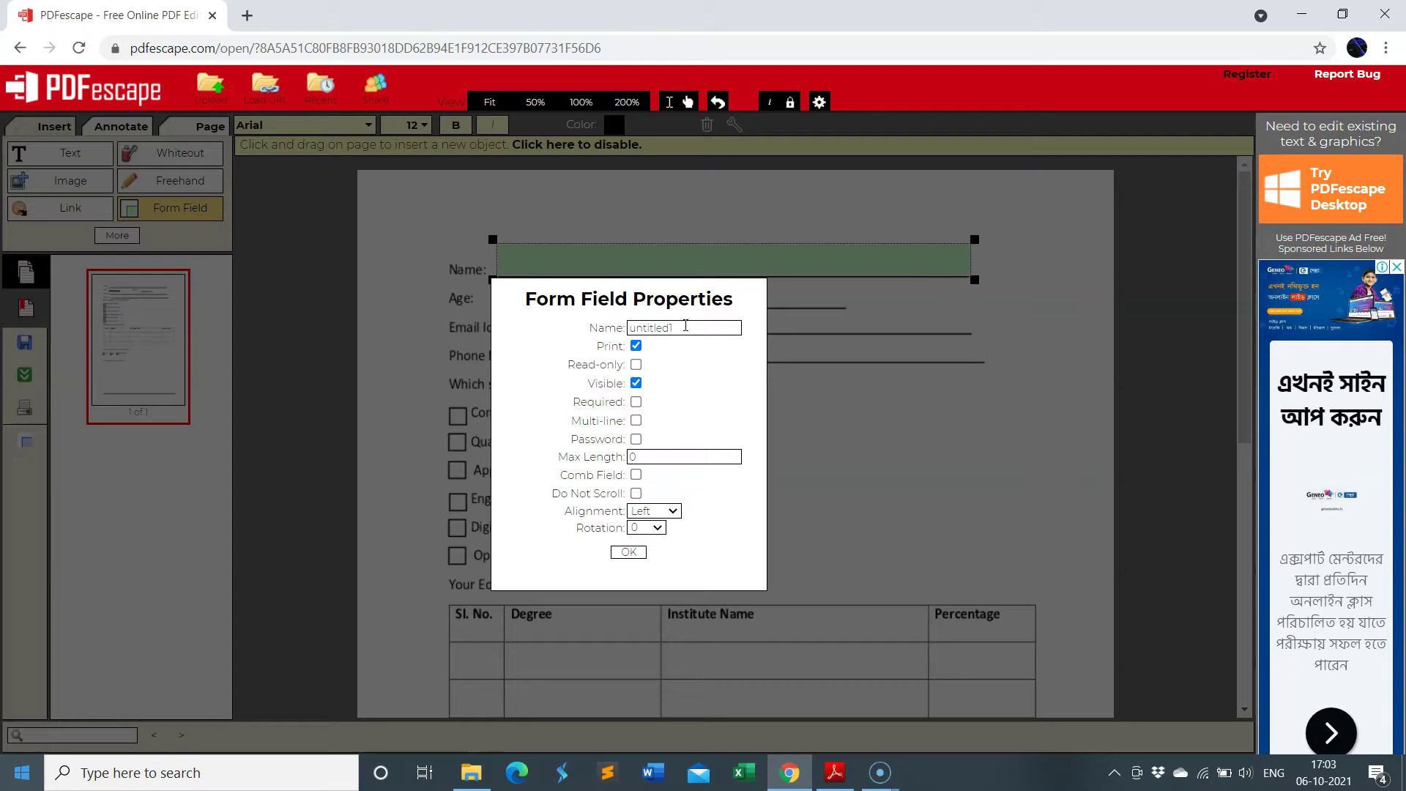
click(636, 404)
click(637, 458)
text(20)
click(672, 513)
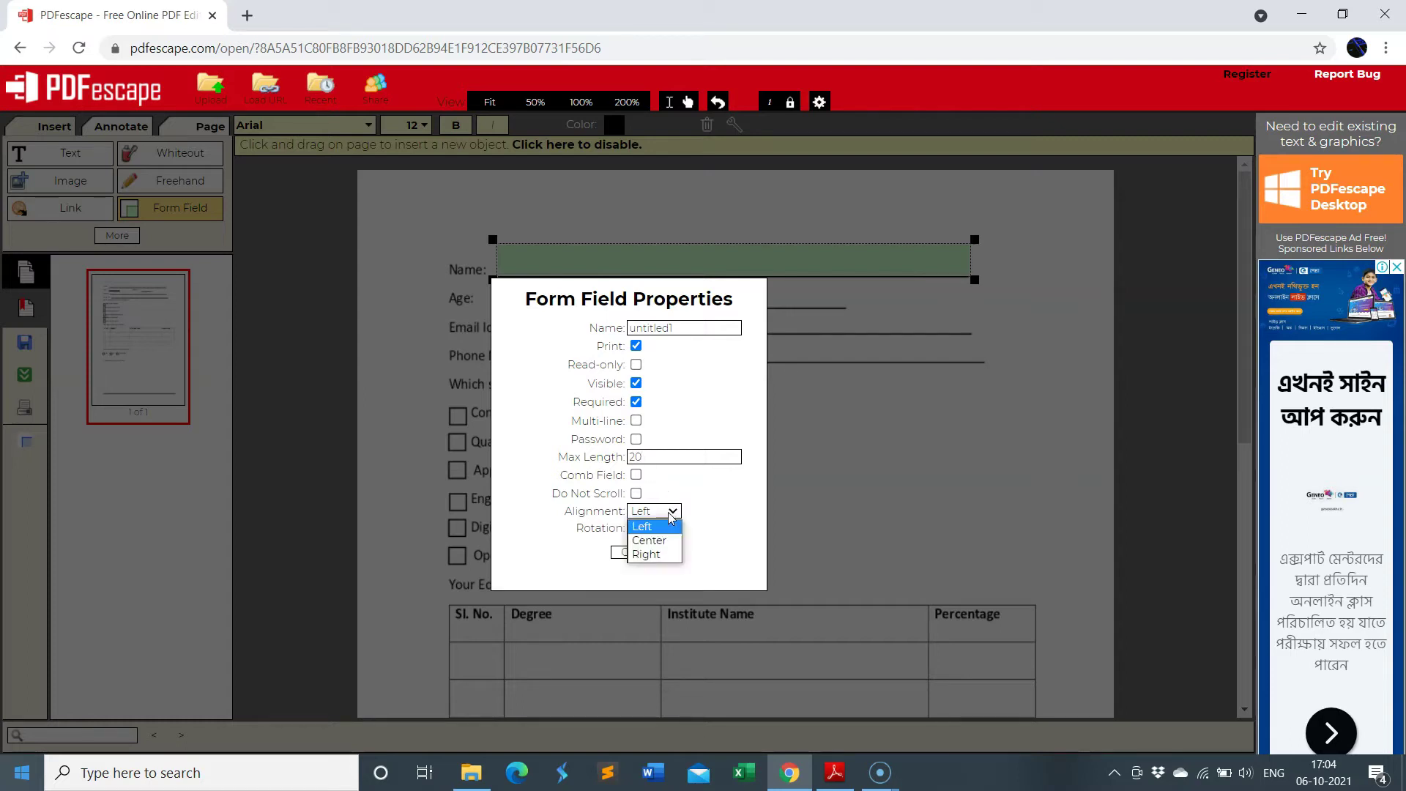
click(670, 515)
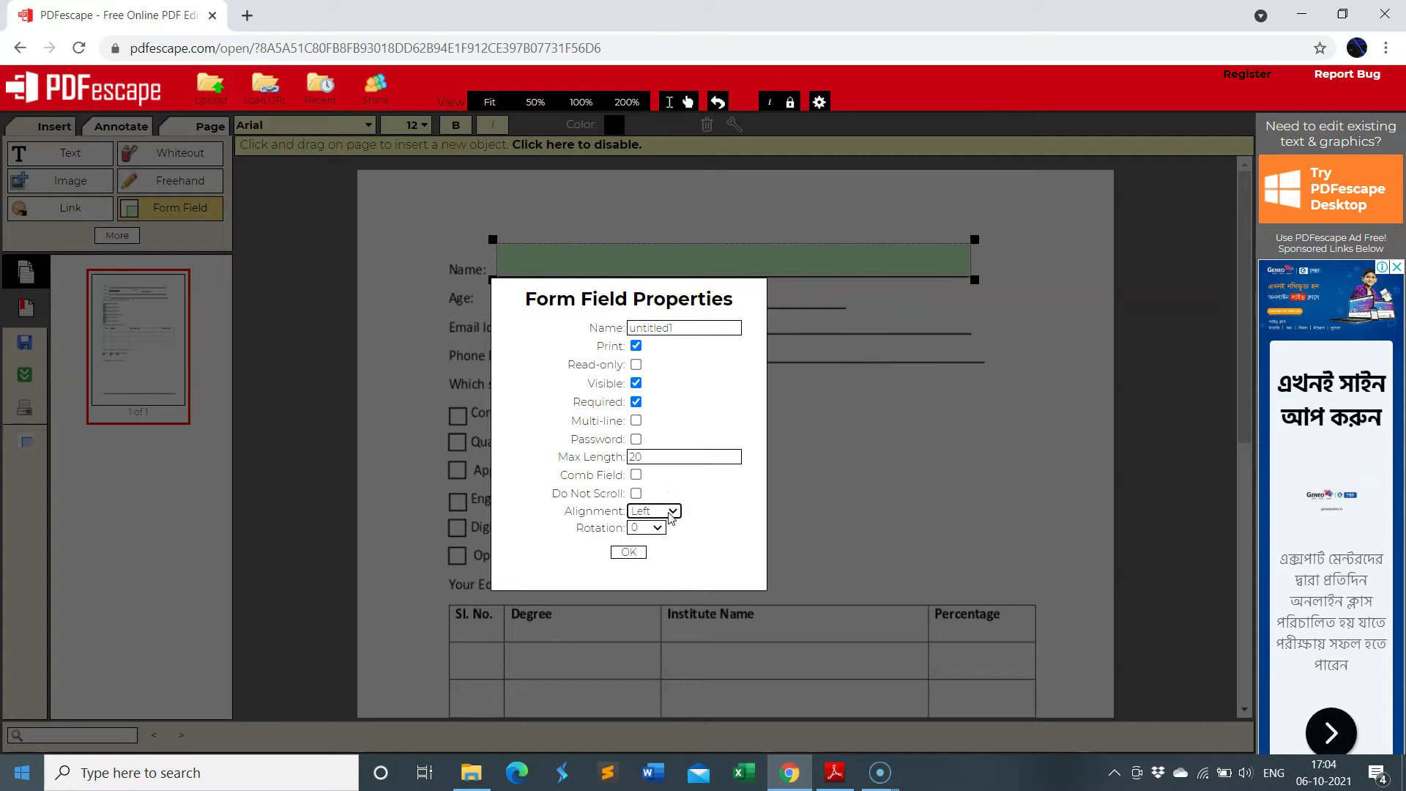
click(640, 554)
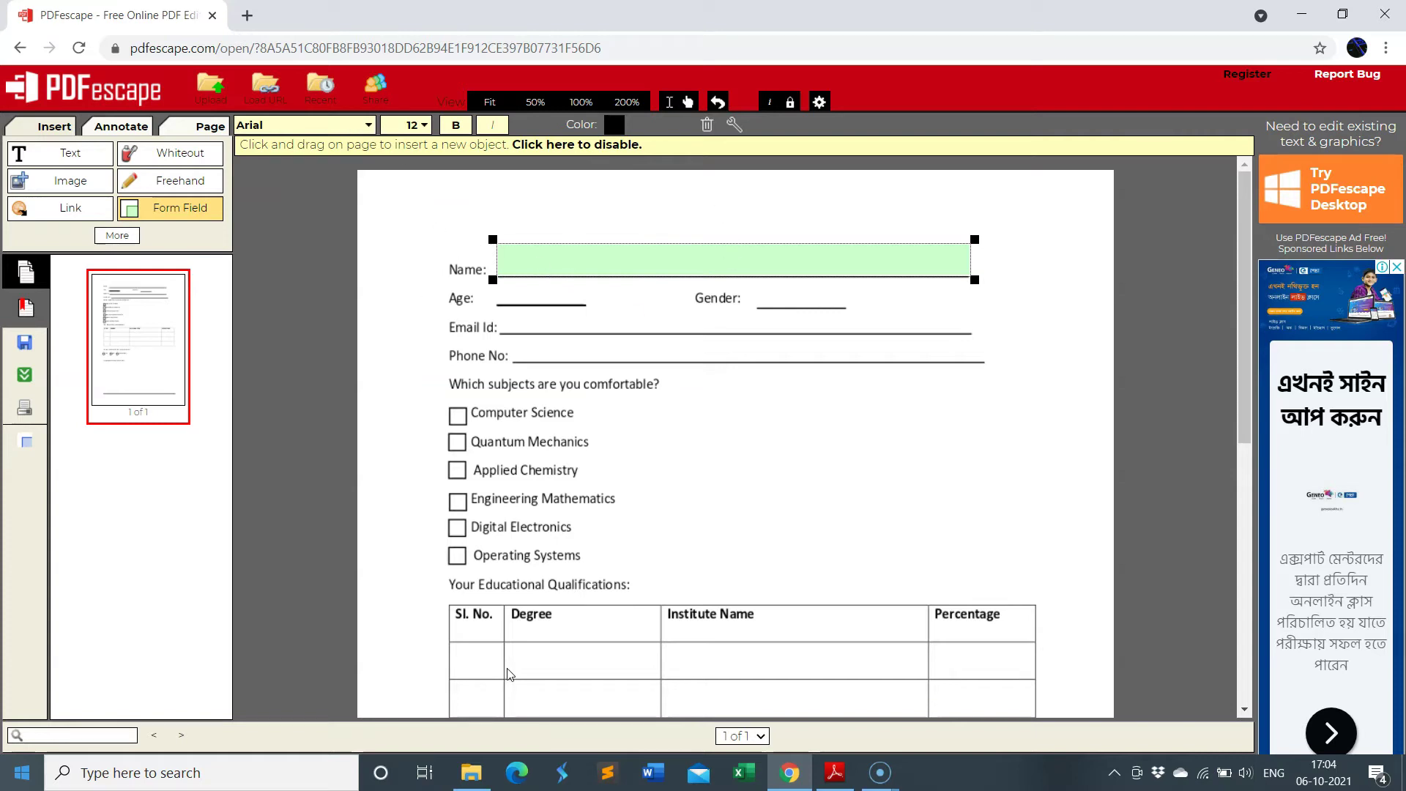
Set the Name field's font to Times New Roman at size 20 and leave object insertion mode
click(317, 126)
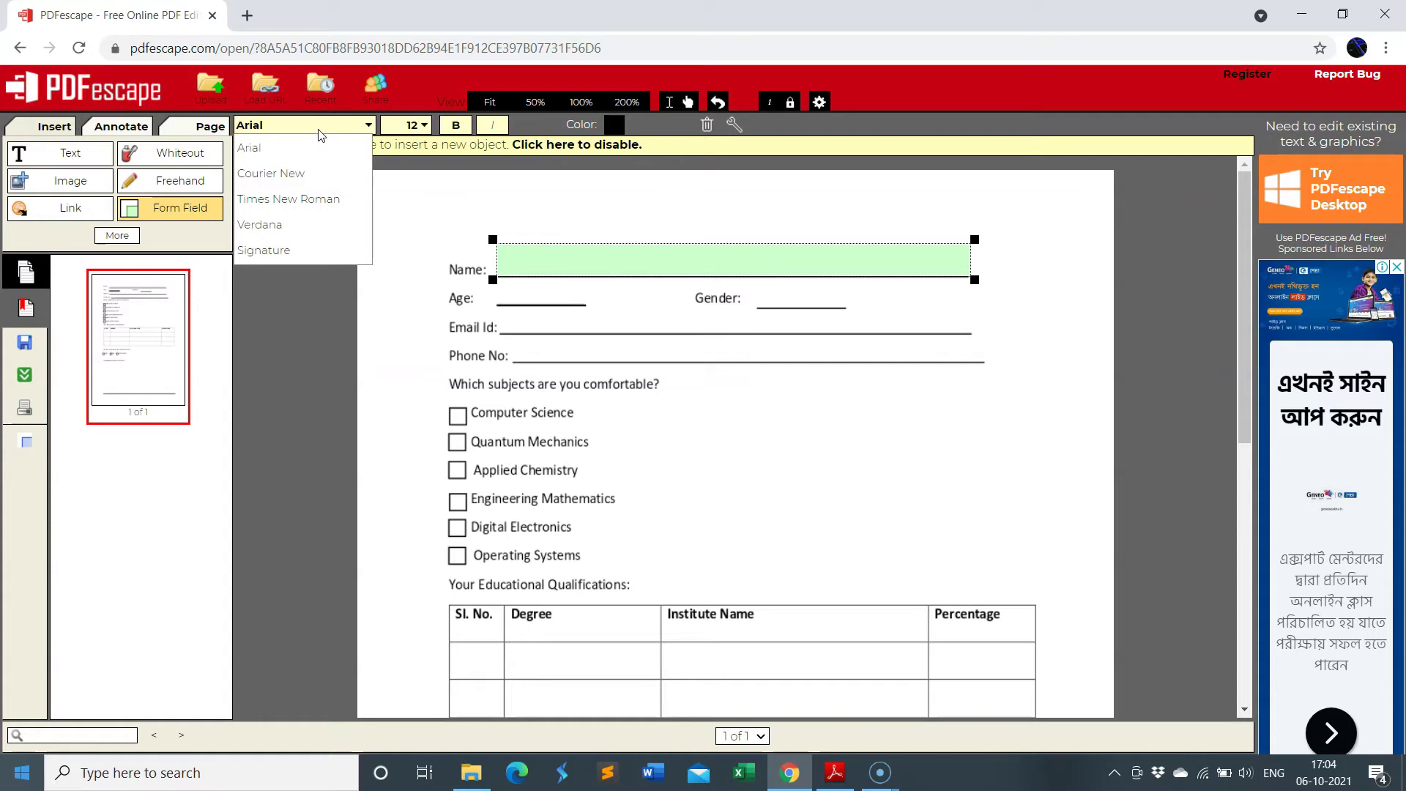
click(315, 199)
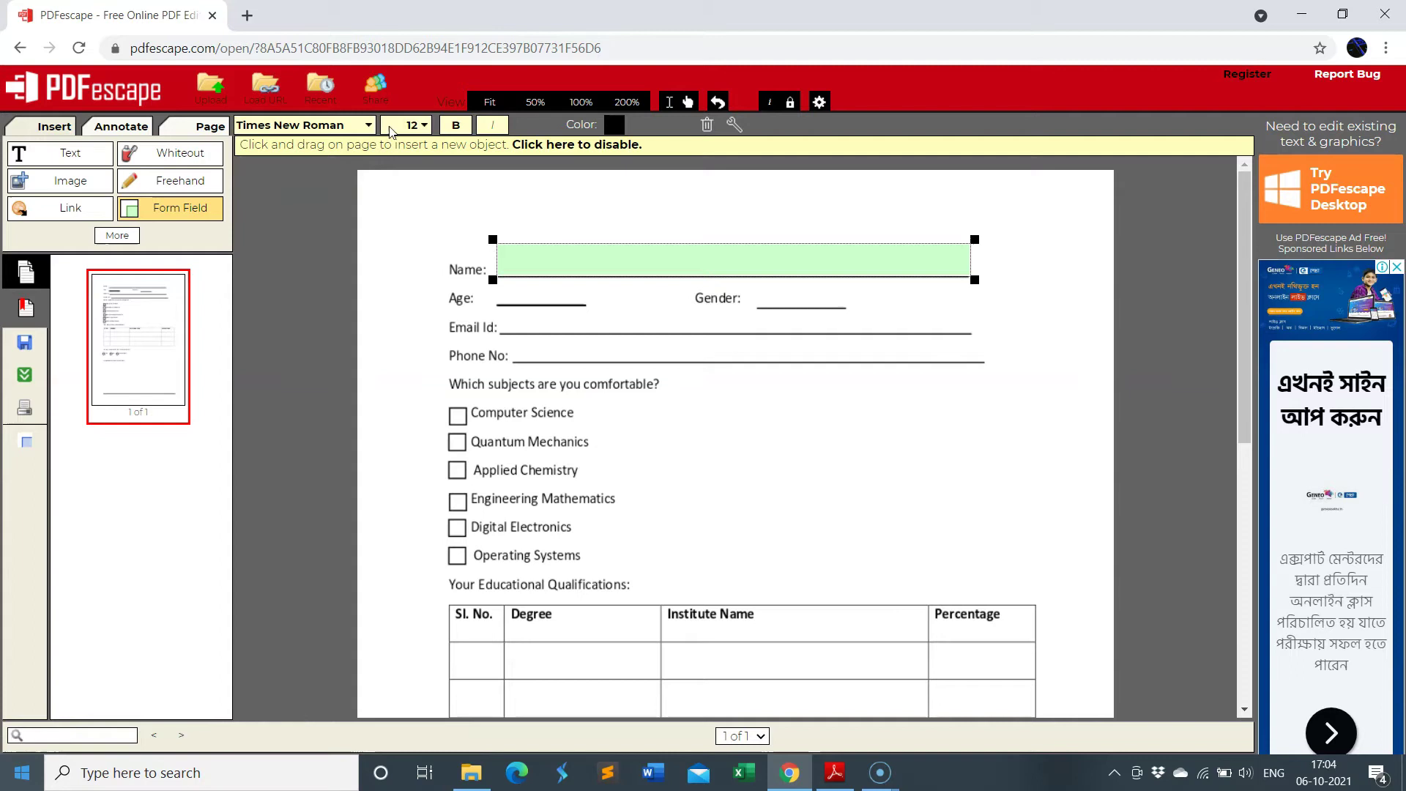
click(422, 125)
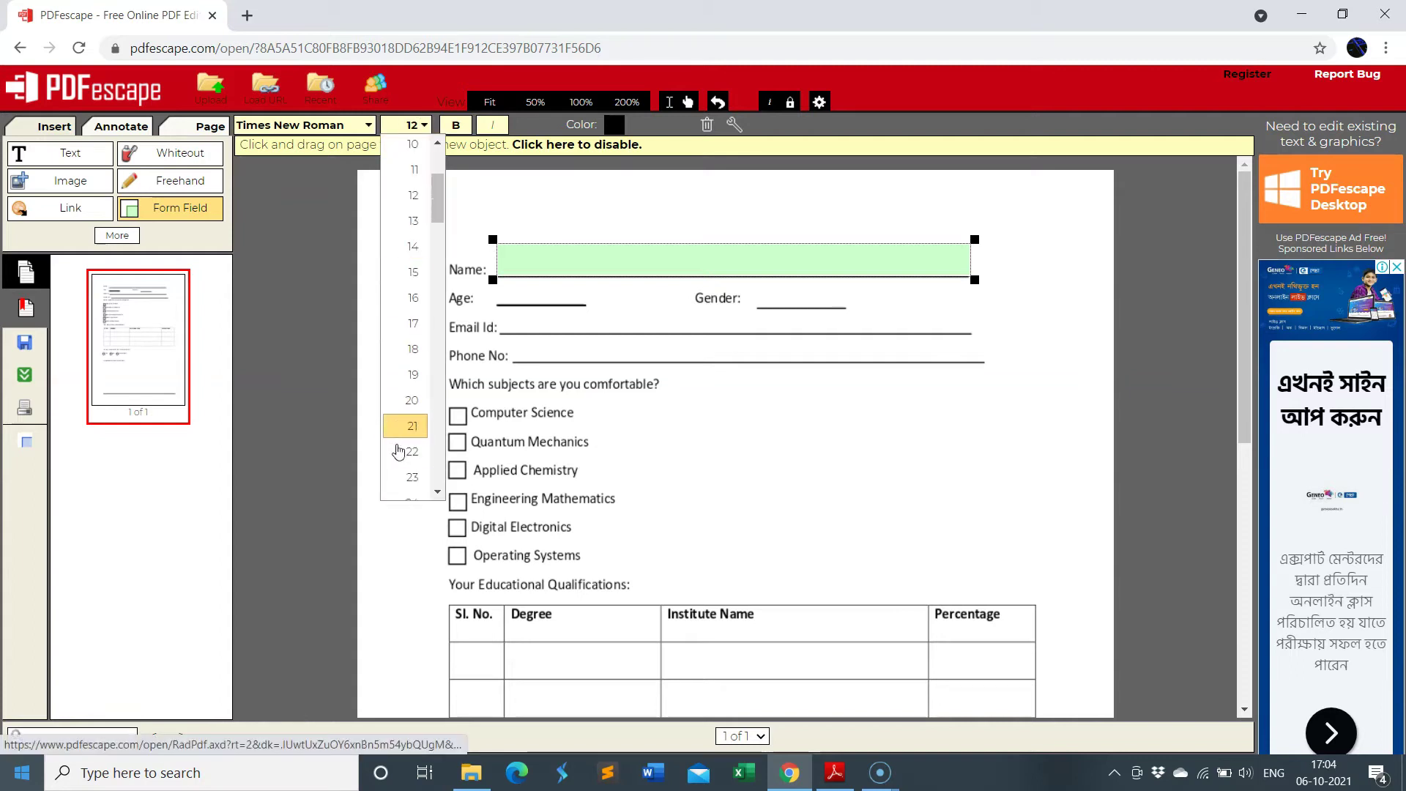
click(412, 400)
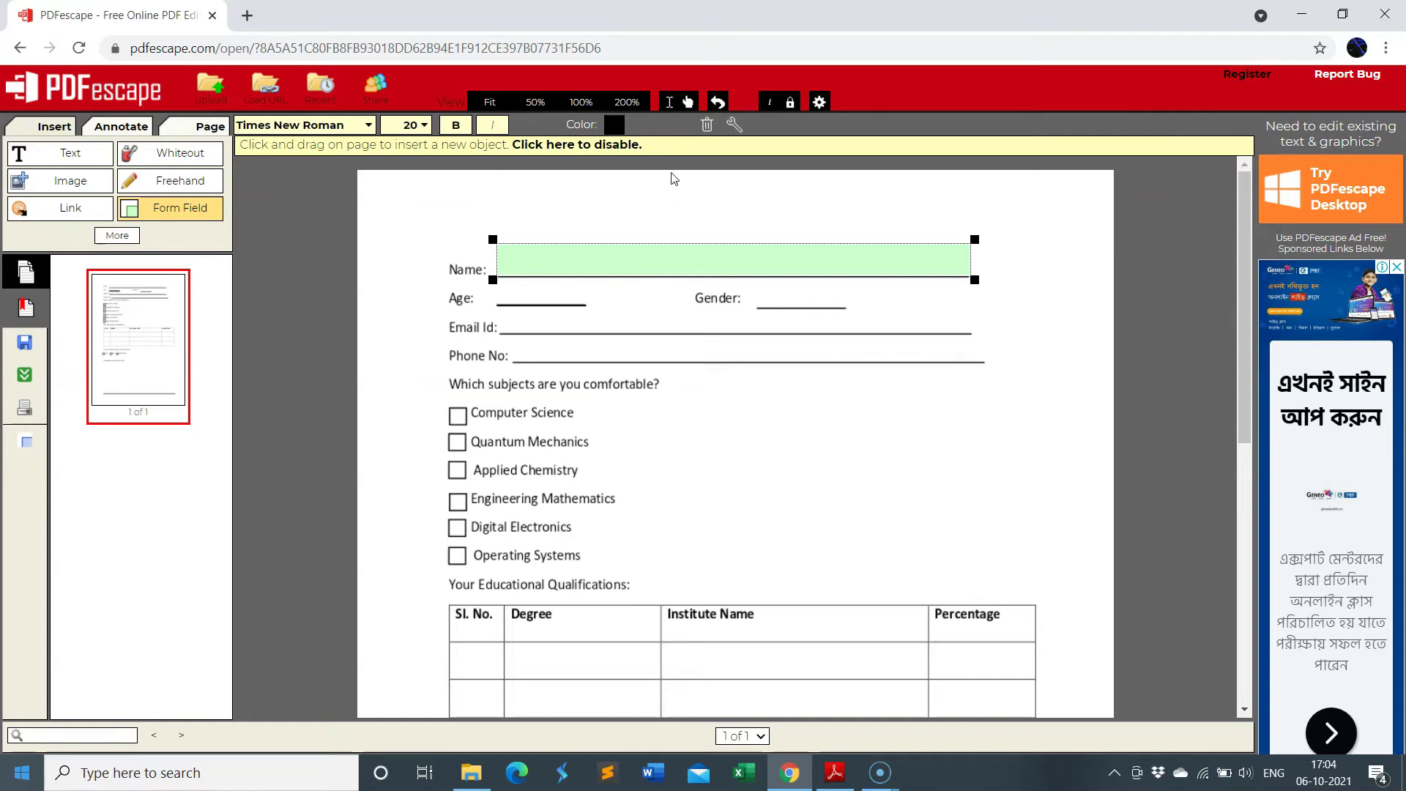
click(615, 145)
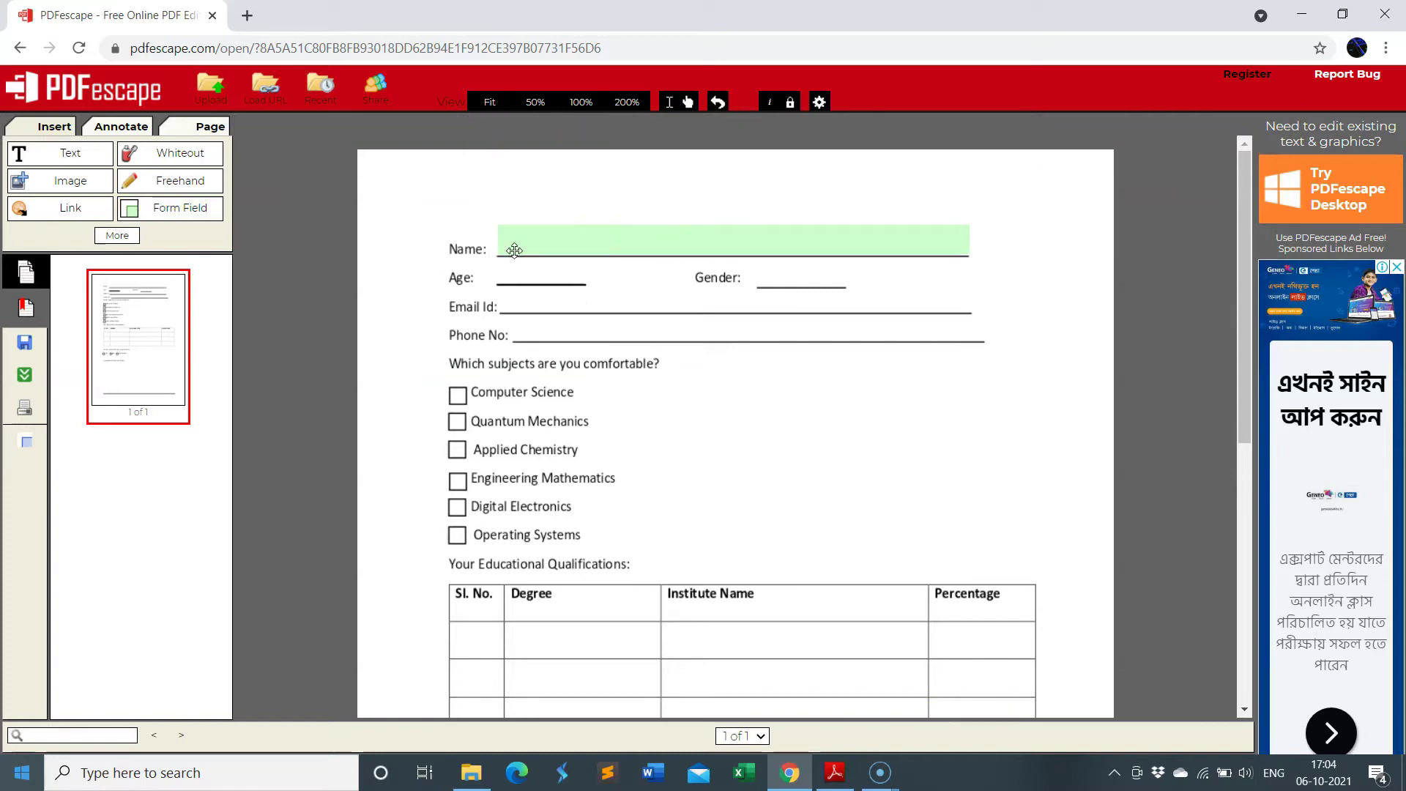
Test the Name field by entering some sample text and clearing it again
click(545, 241)
text(gvvyj)
key(BackSpace)
key(BackSpace)
key(BackSpace)
key(BackSpace)
key(BackSpace)
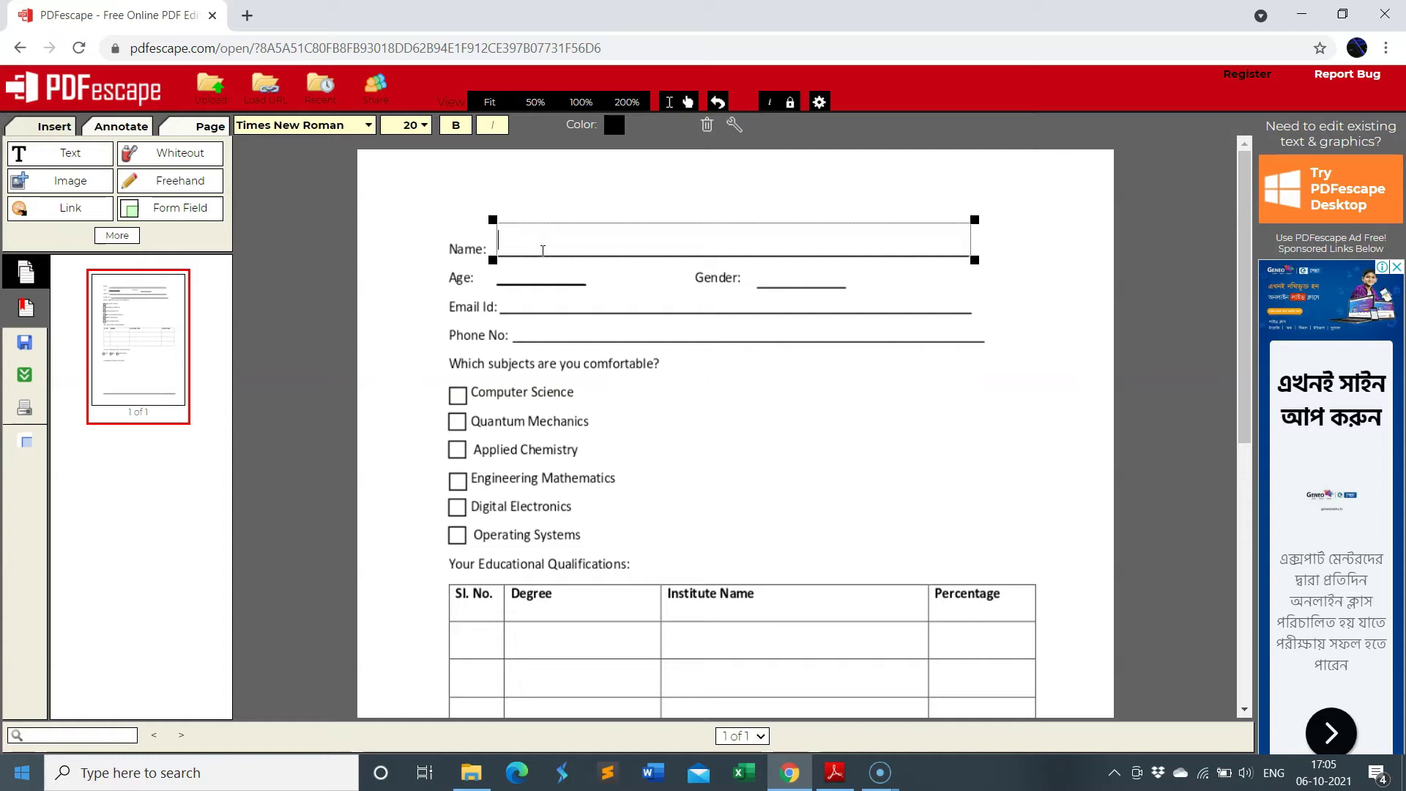
Add a form field of type Text over the Age line
click(192, 208)
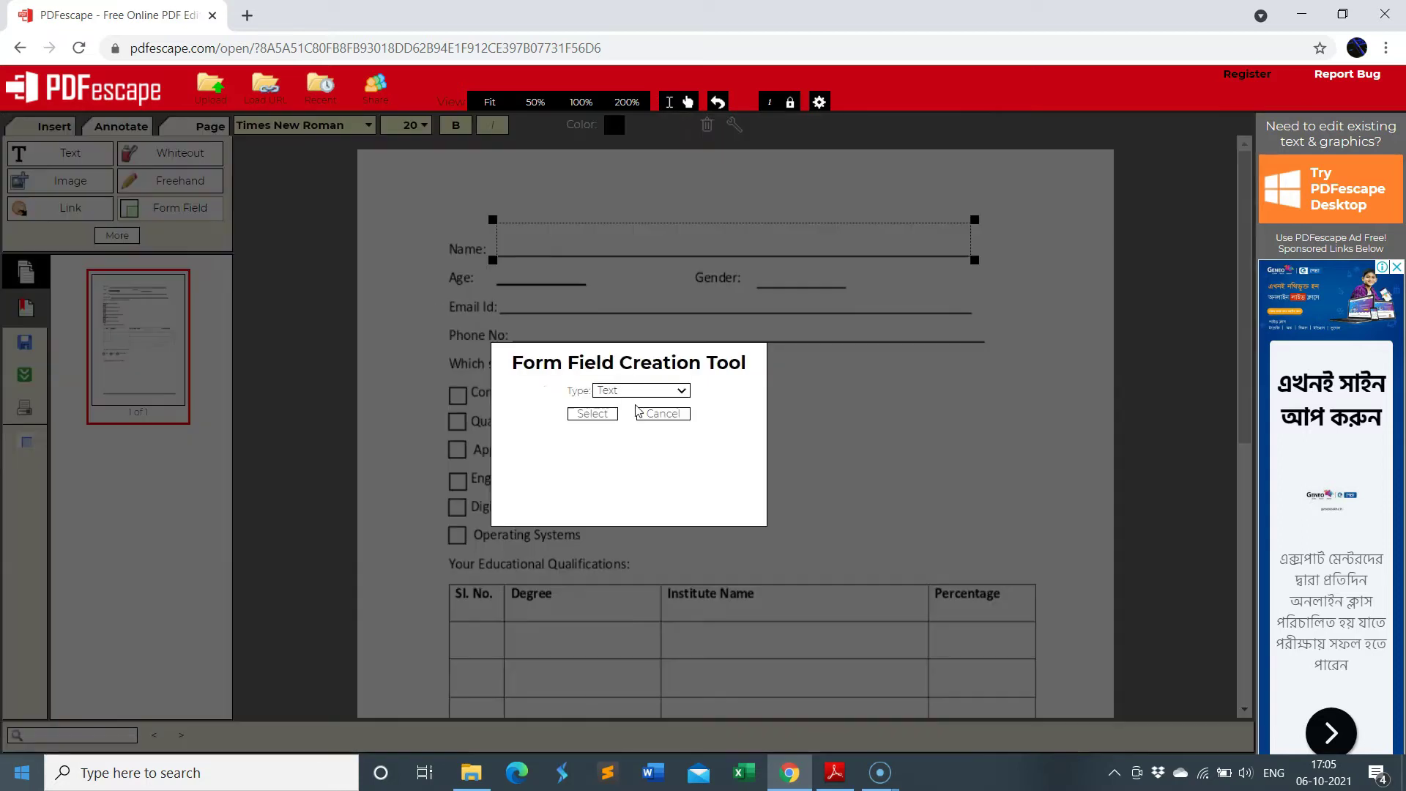
click(605, 414)
drag(494, 279, 592, 310)
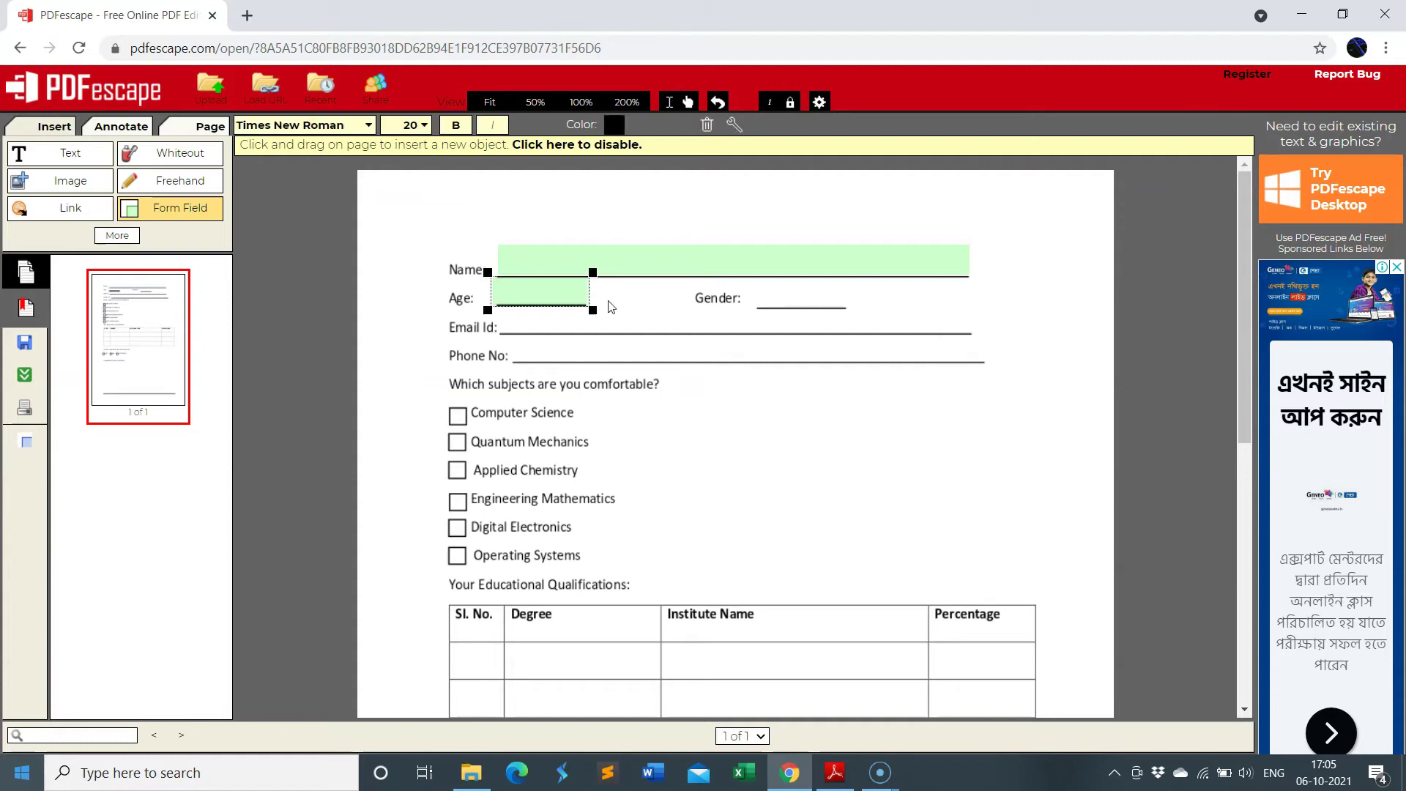
Make the Age field required and set its maximum length to 100
click(733, 125)
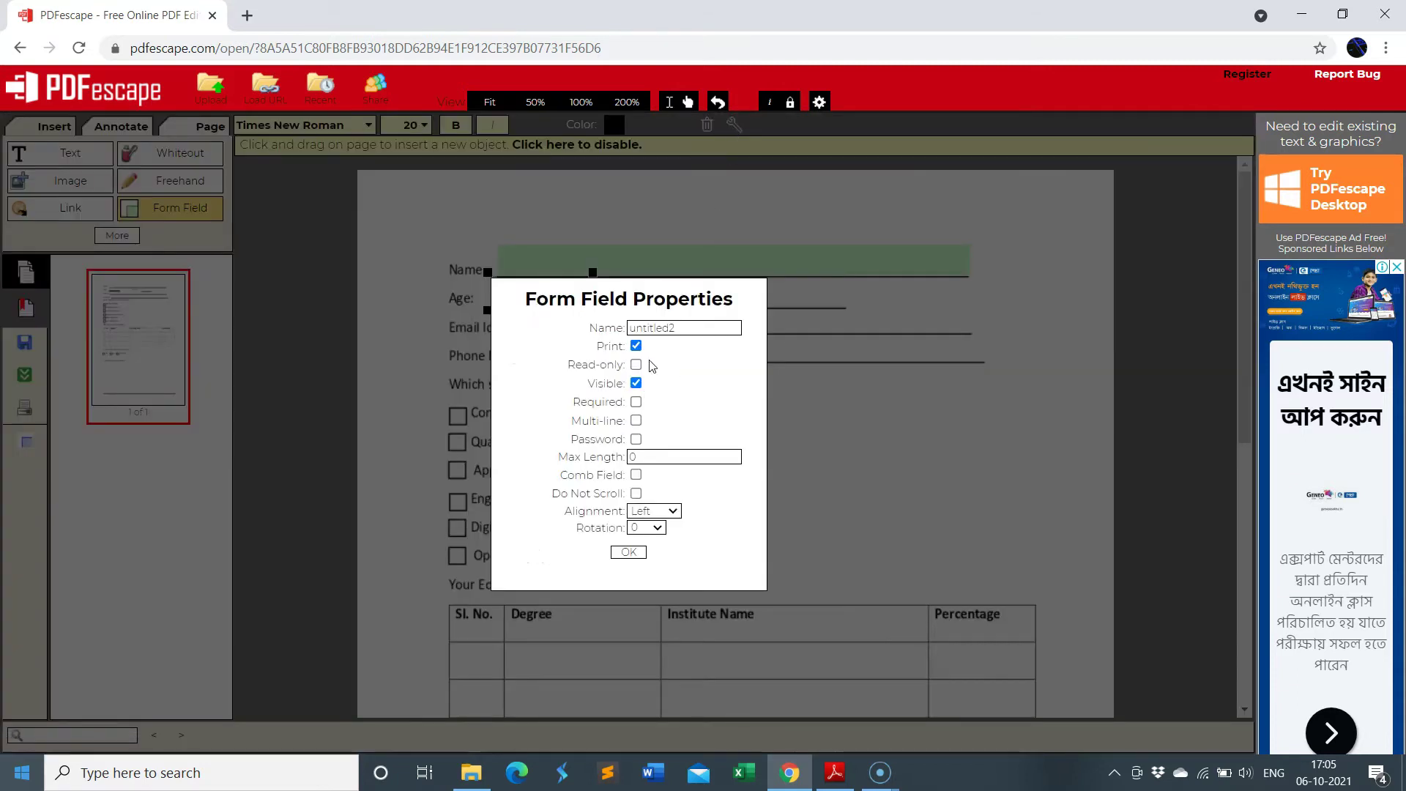
click(636, 402)
click(645, 456)
key(BackSpace)
text(100)
click(628, 552)
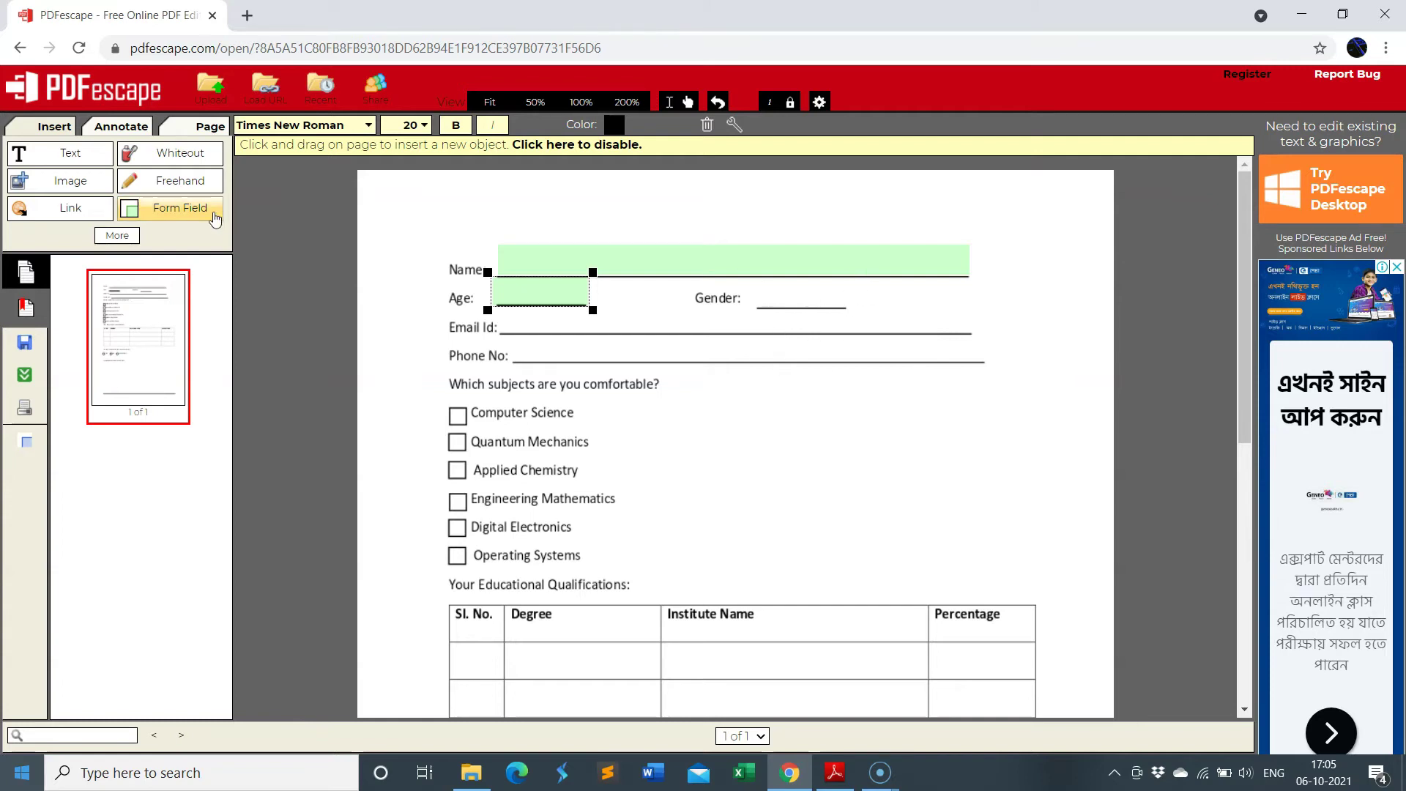
Add a form field of type Dropdown over the Gender line
click(187, 213)
click(656, 390)
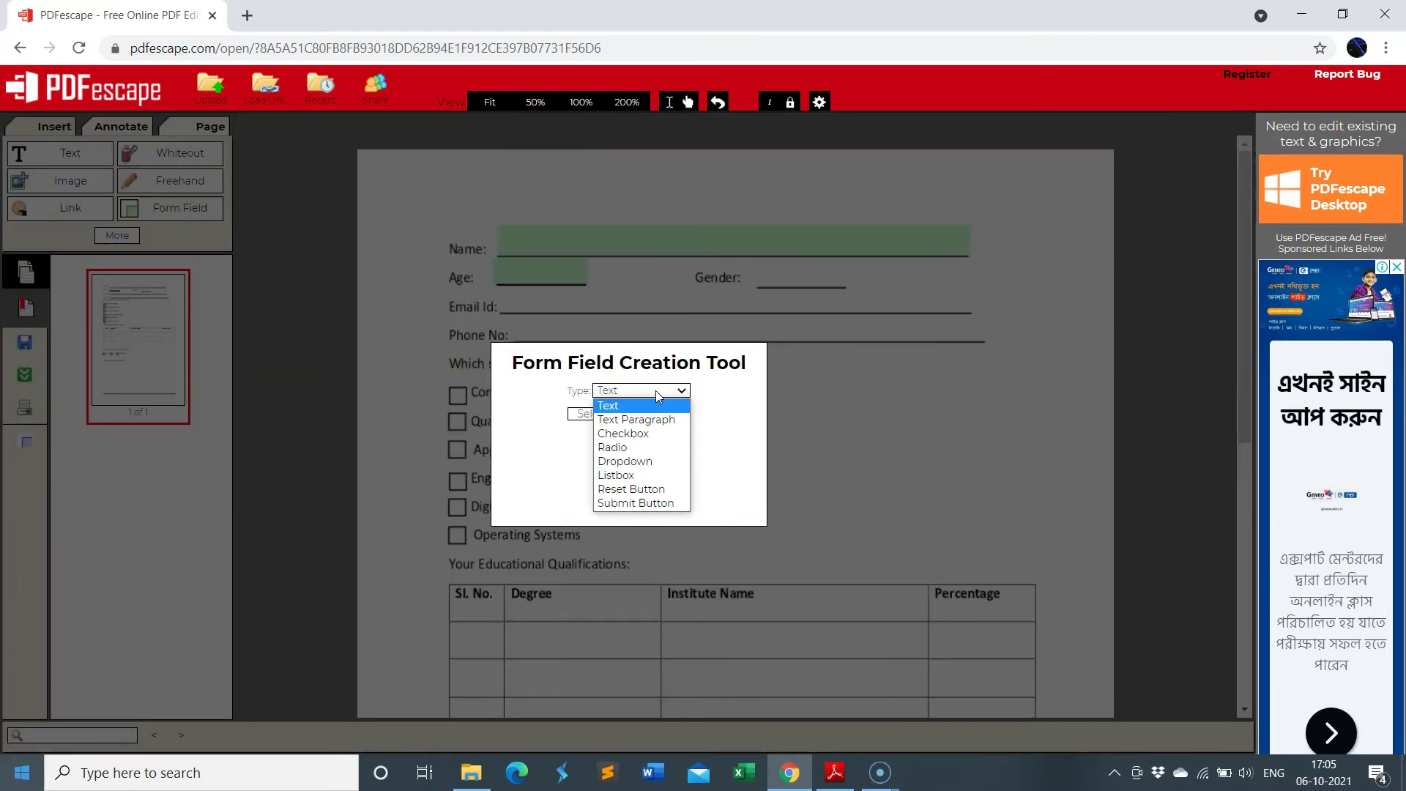
click(635, 462)
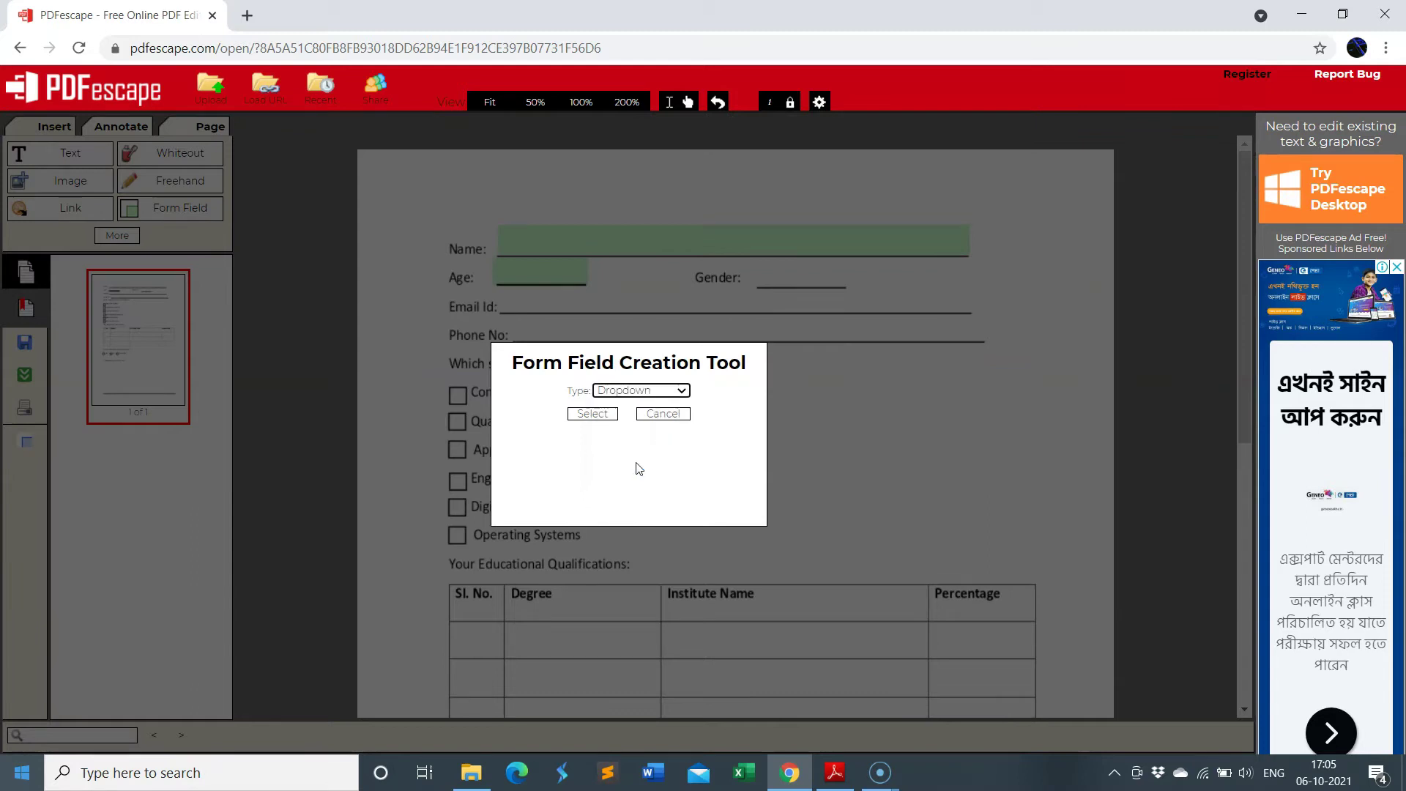
click(600, 417)
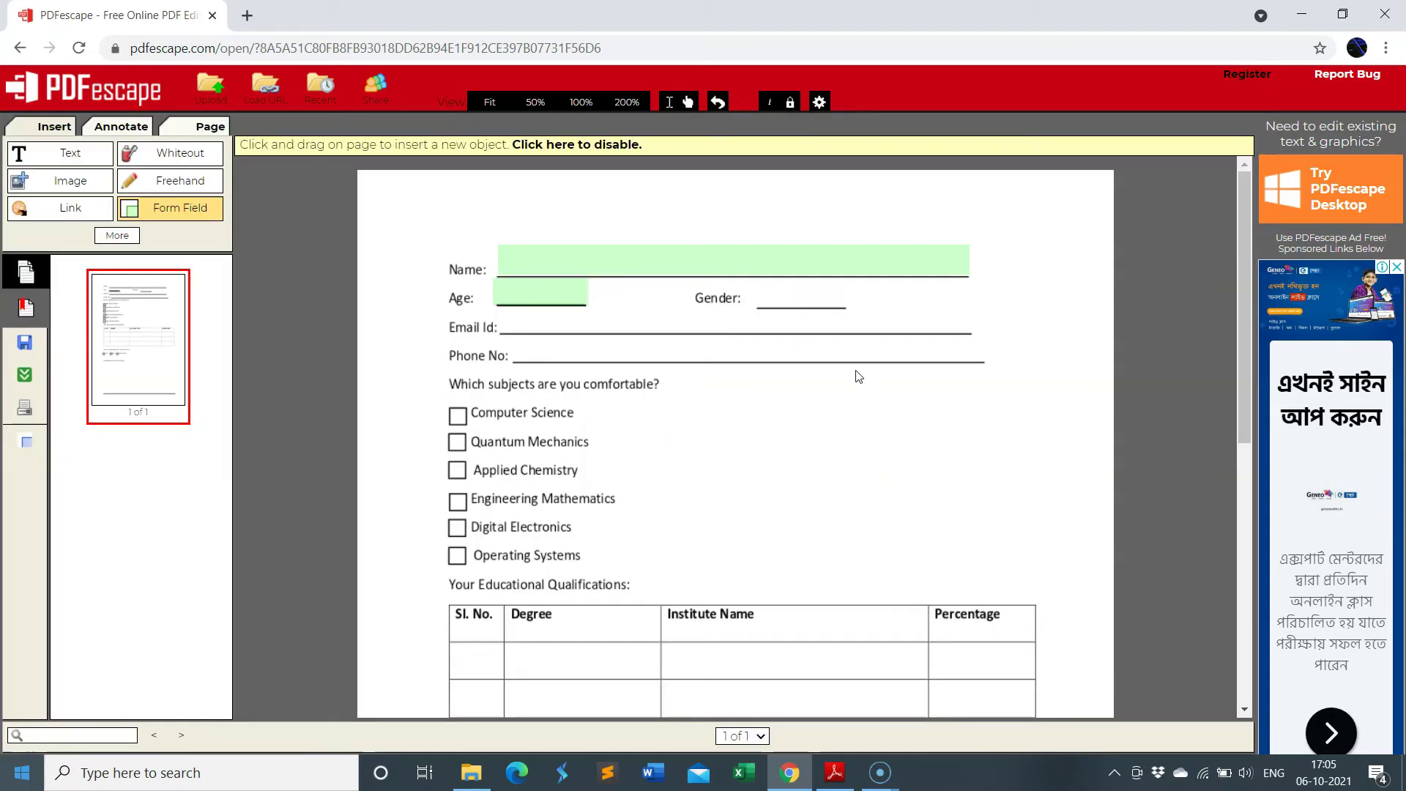
drag(753, 284, 848, 311)
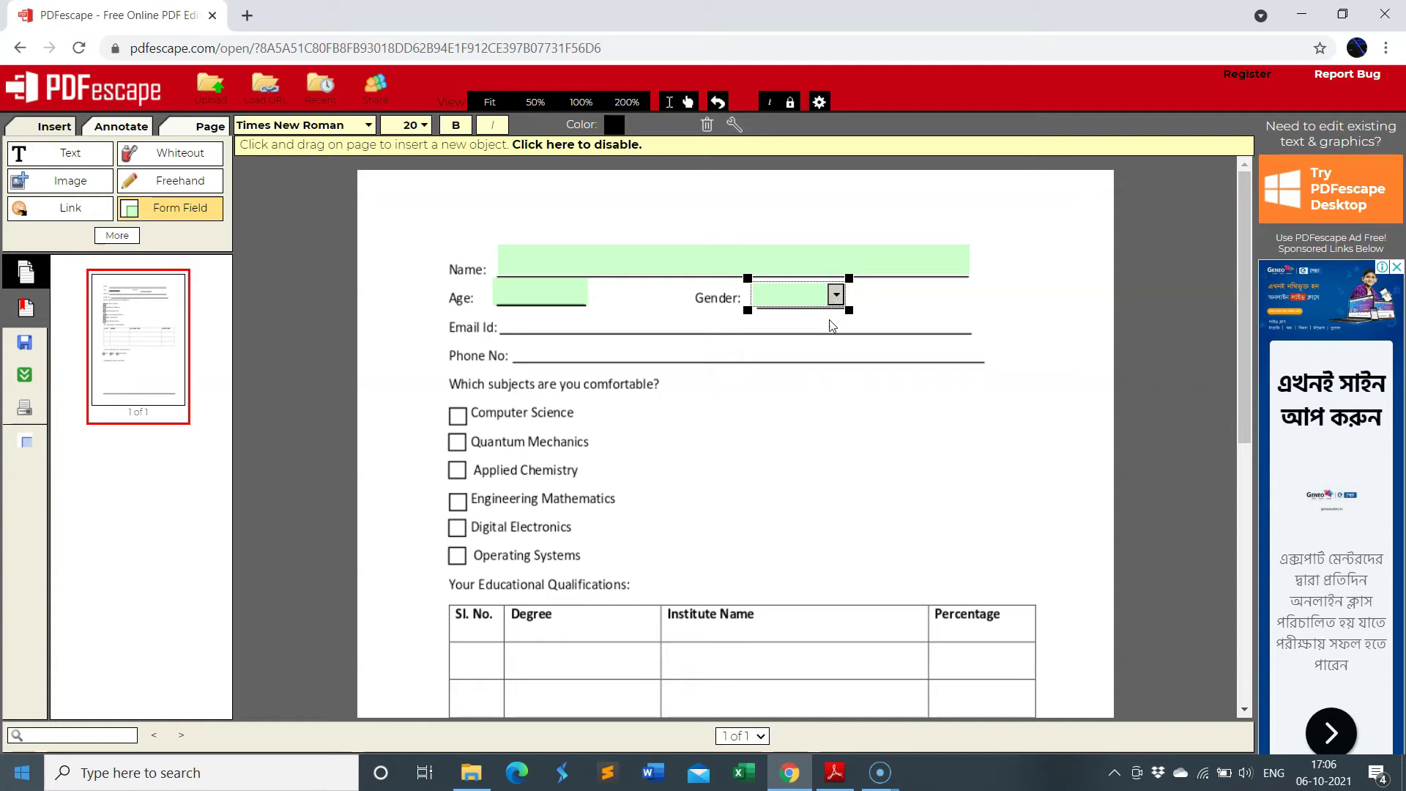
Make the Gender dropdown required and give it the options Female, Male, Others and Prefer not to say
click(735, 124)
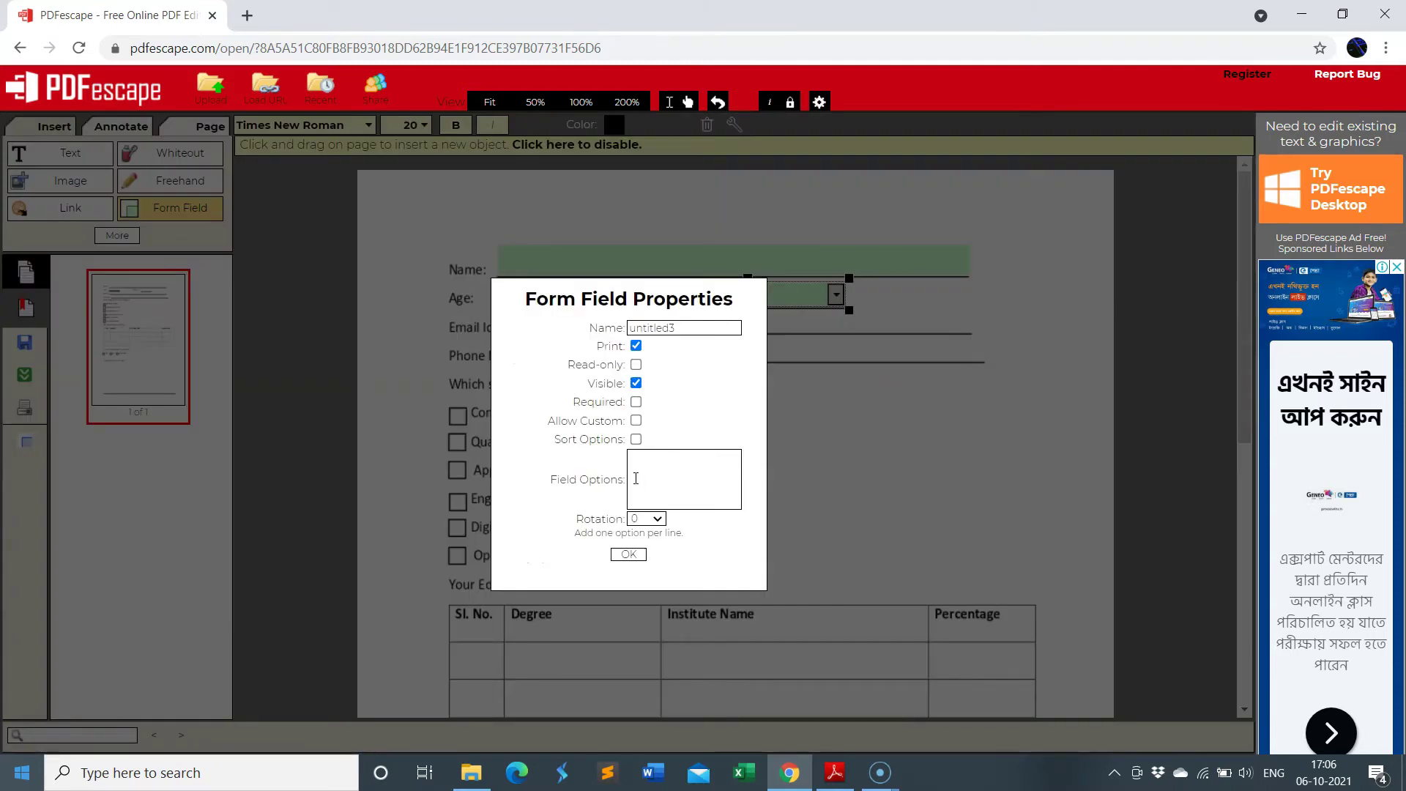
click(636, 402)
click(663, 479)
text(Female)
key(Return)
text(M)
text(le)
key(Return)
text(Ot)
key(BackSpace)
key(BackSpace)
key(BackSpace)
key(BackSpace)
text(ale)
key(Return)
text(O)
text(thers )
text(P)
text(refer)
text( not to)
text( say)
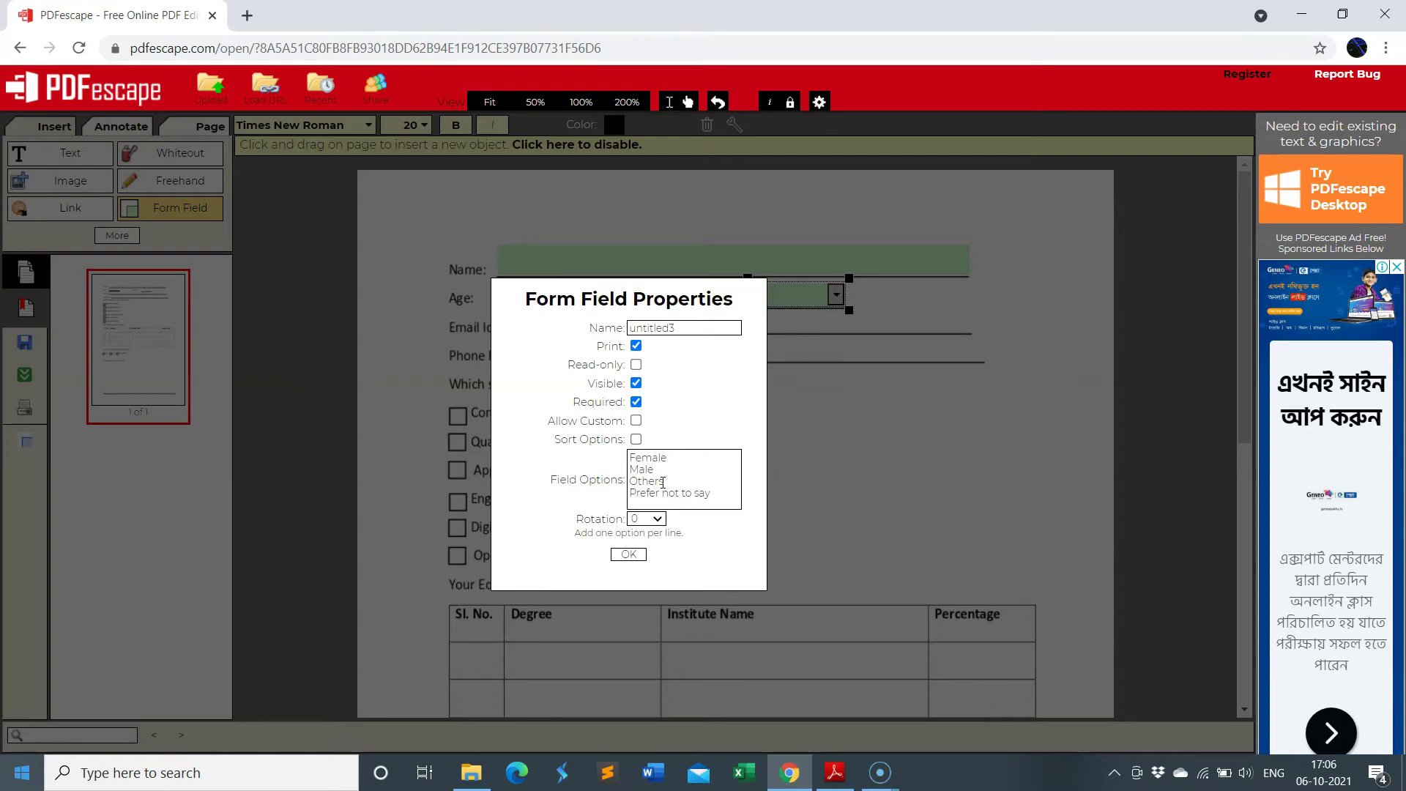
click(628, 555)
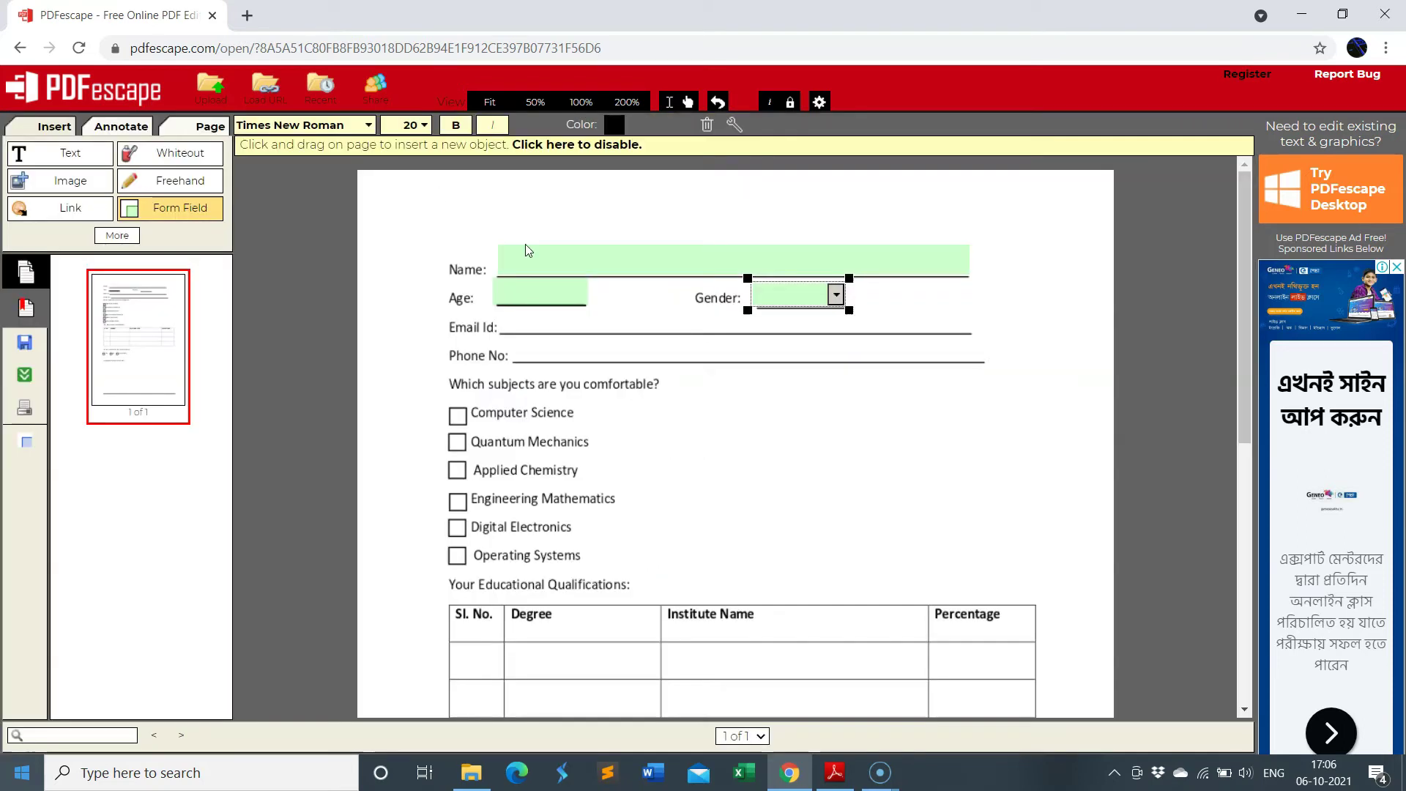
click(623, 147)
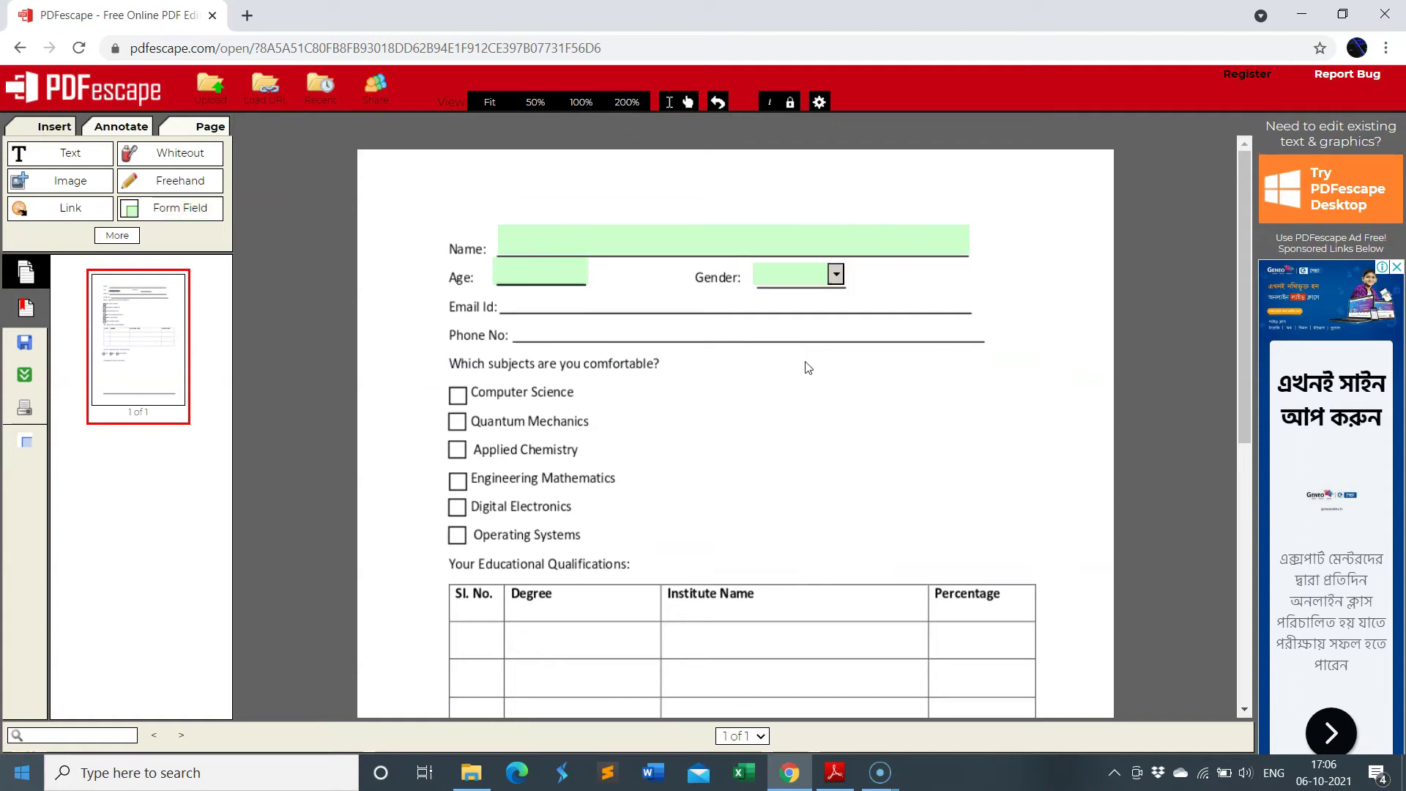
Test the Gender dropdown by choosing Female, and undo the selection
click(836, 274)
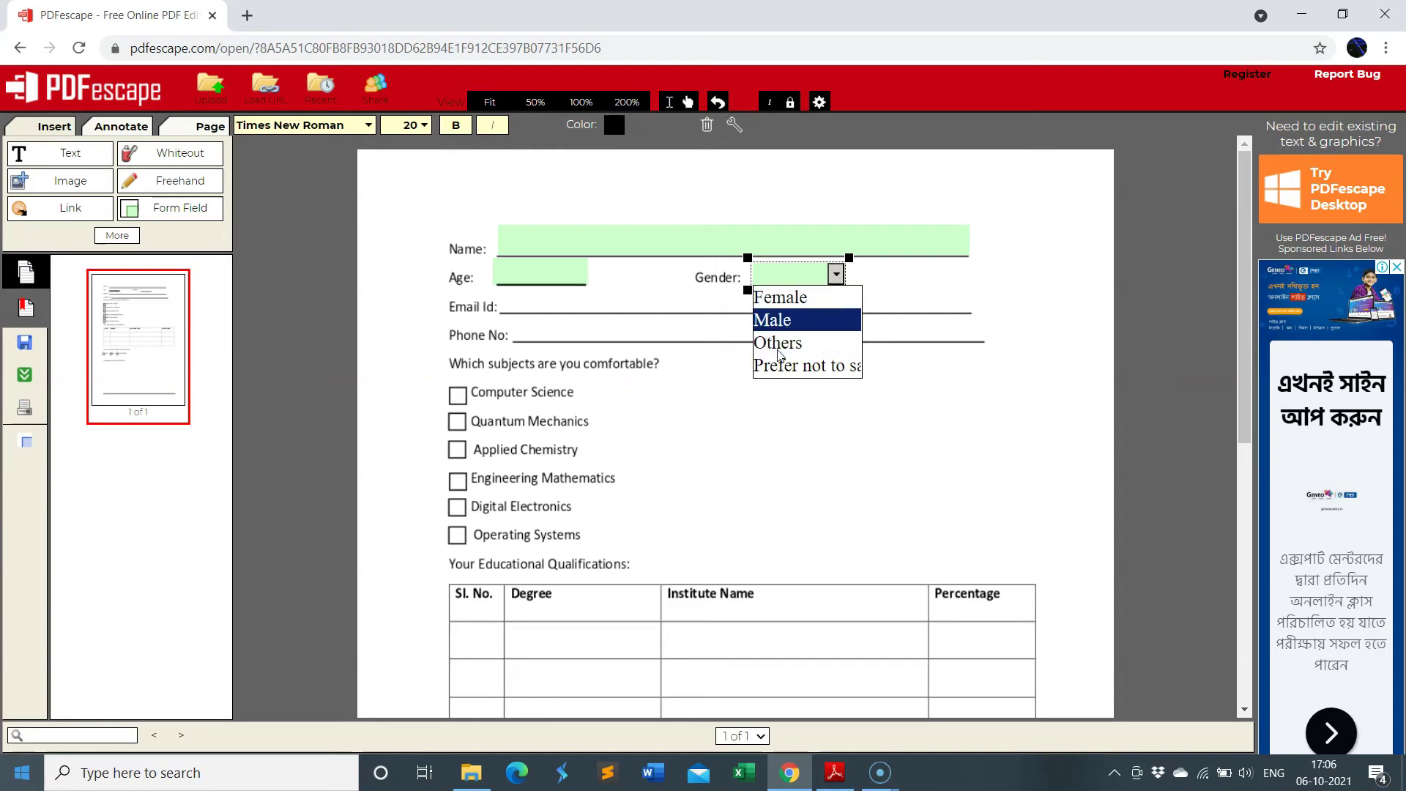
click(782, 300)
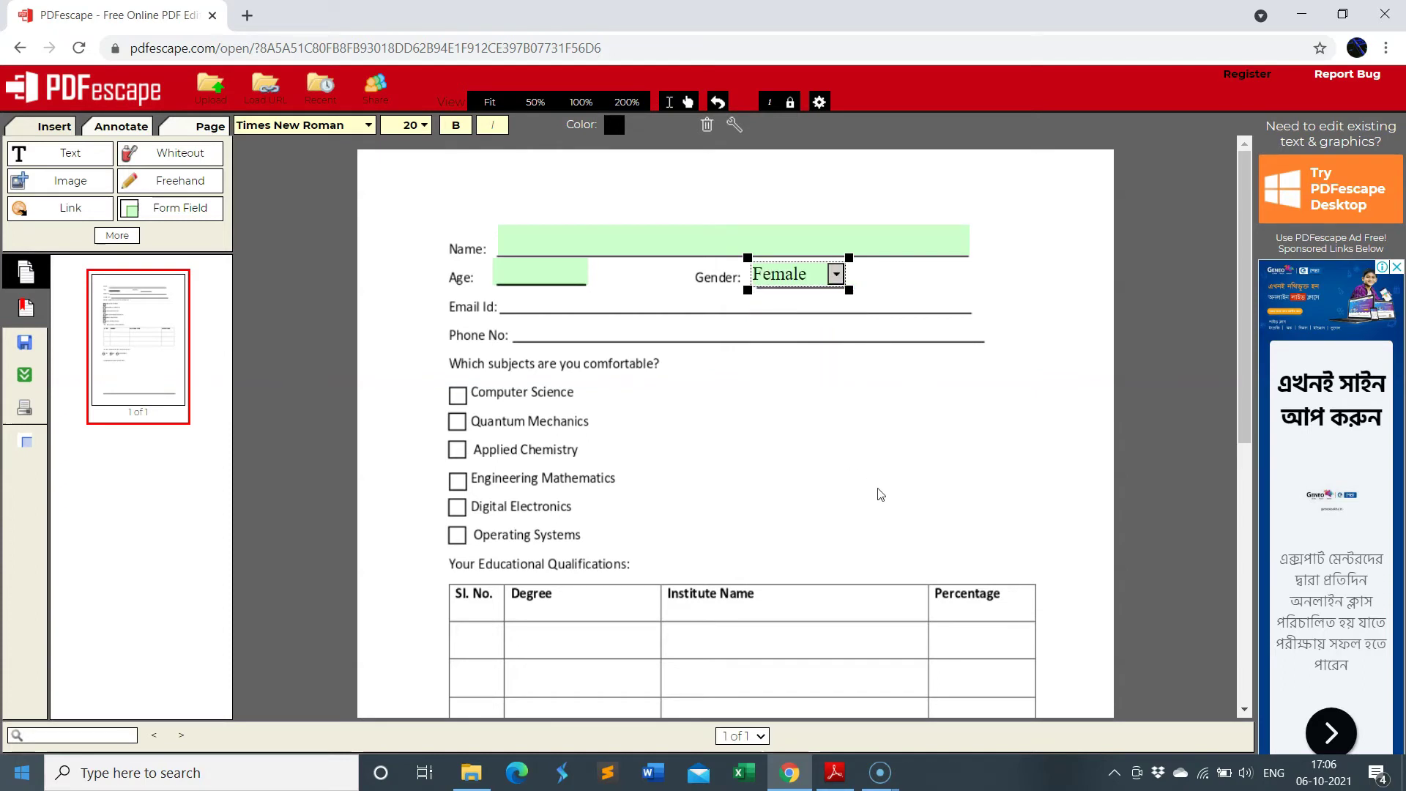
click(855, 425)
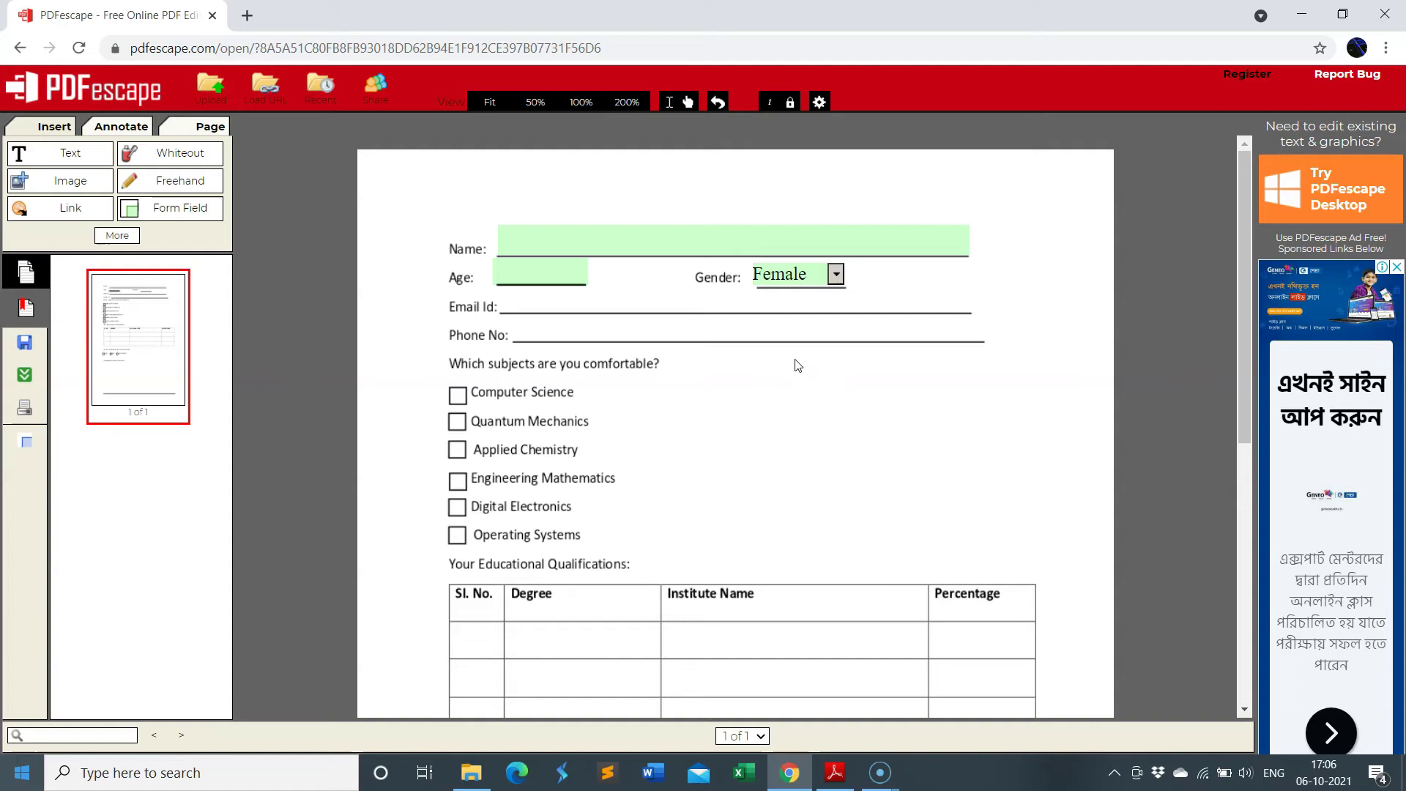
click(789, 273)
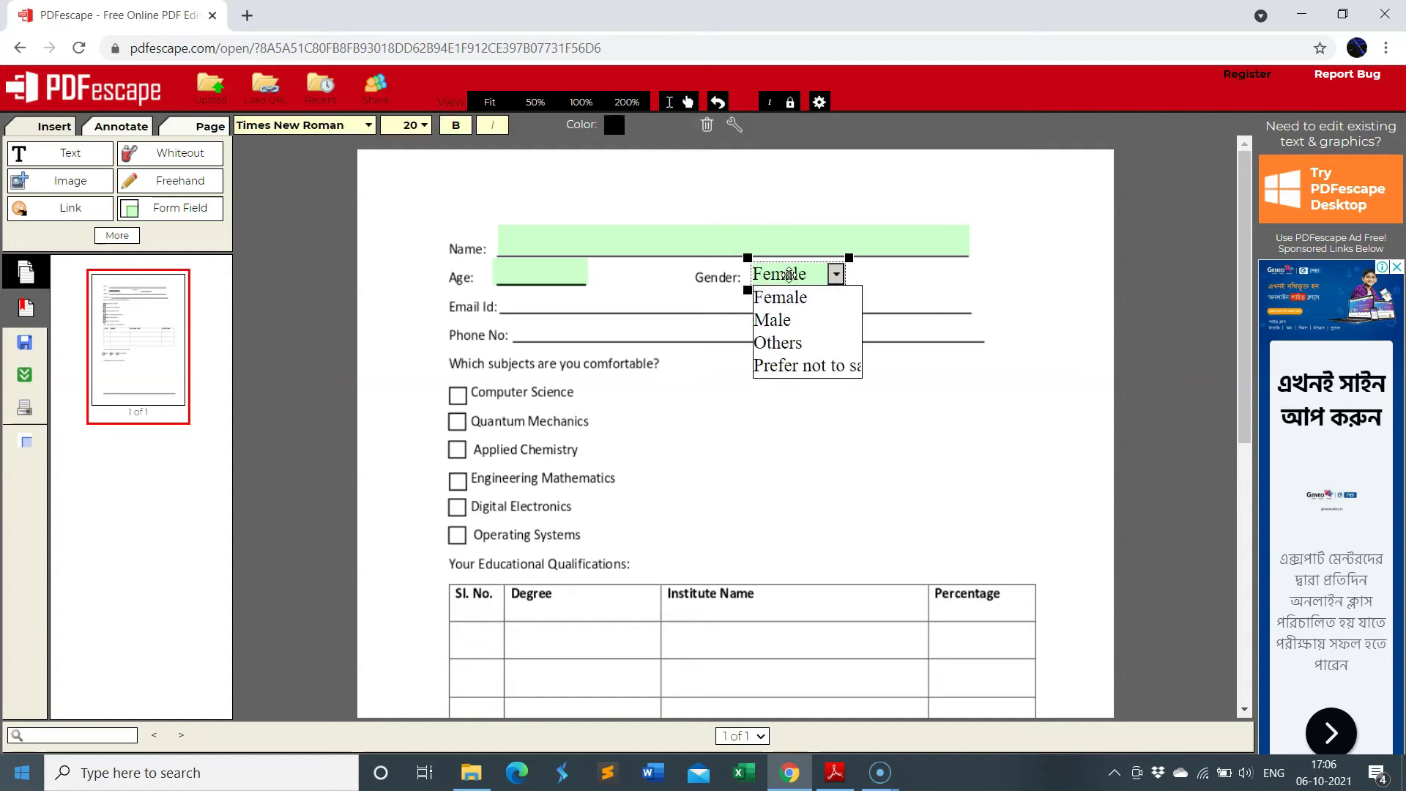
click(789, 274)
key(ctrl+z)
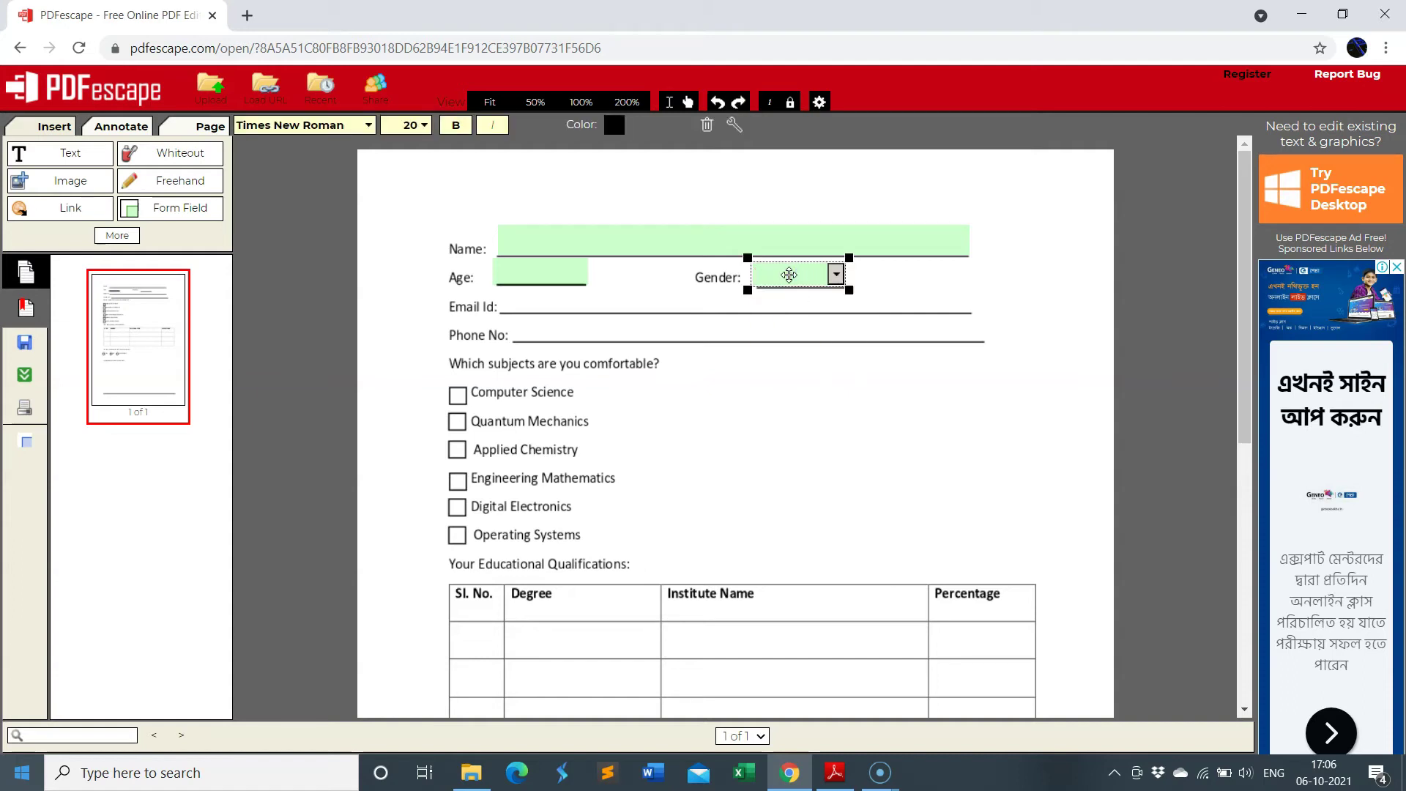
click(535, 306)
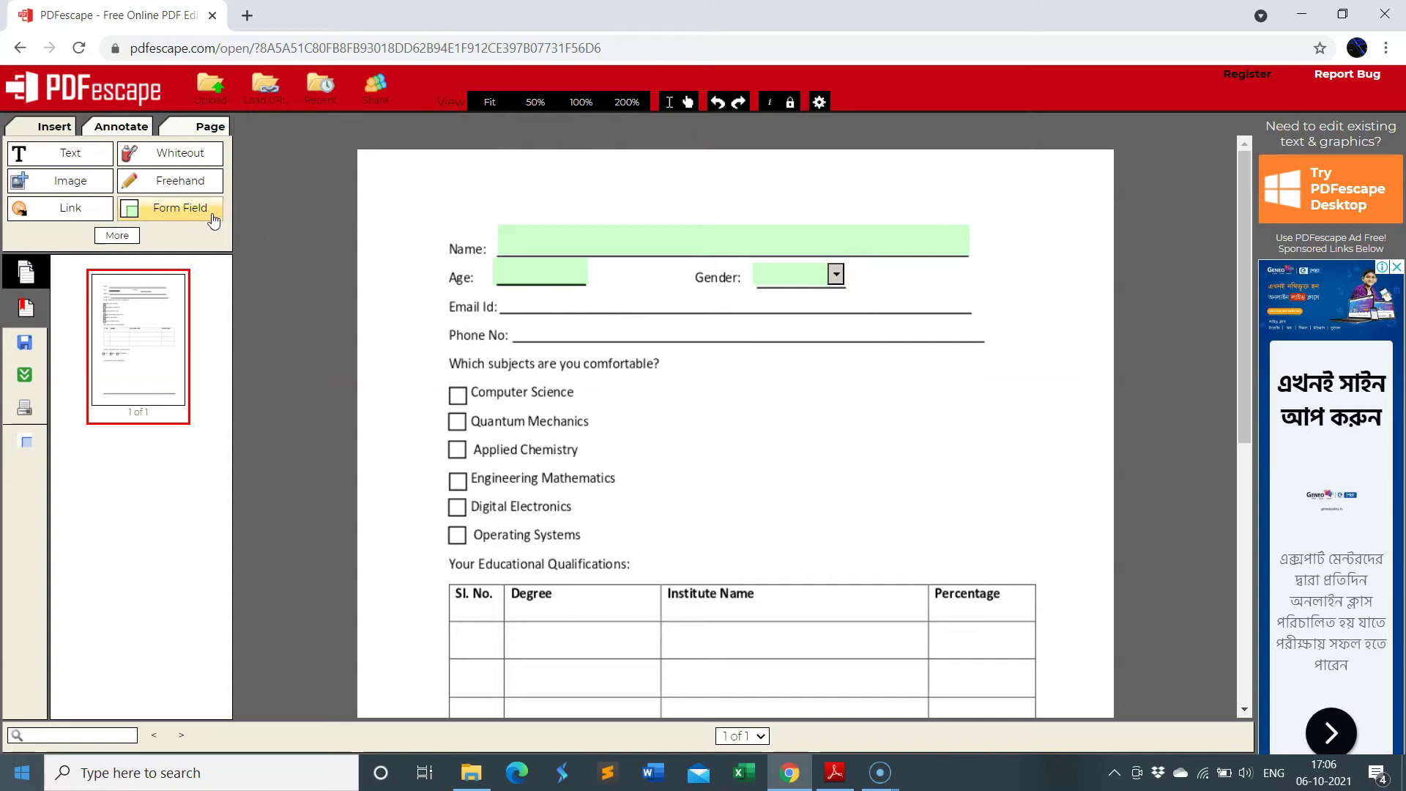
Add a form field of type Text over the Email Id line
click(217, 220)
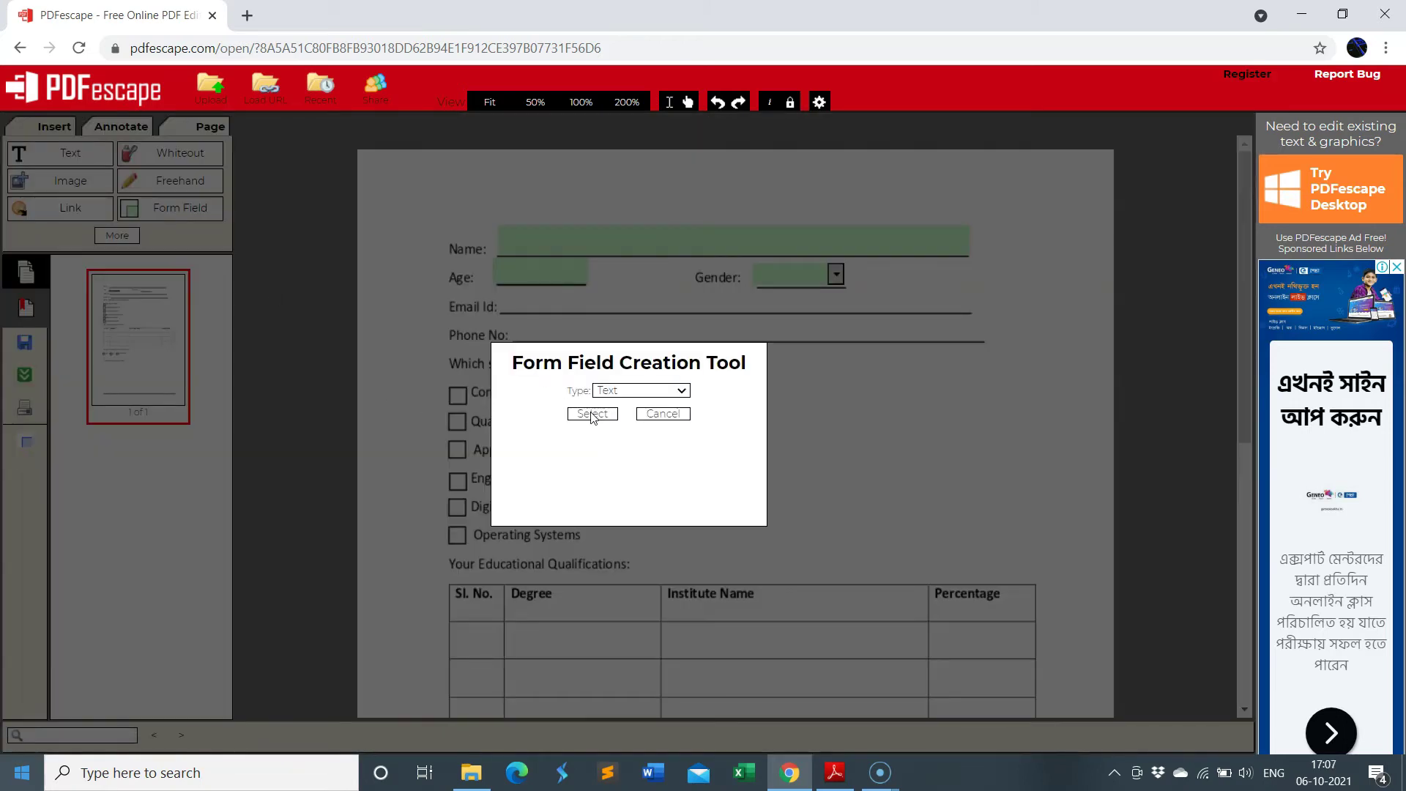
click(593, 416)
drag(530, 320, 975, 339)
Make the Email Id field required with a maximum length of 50, and turn off object insertion
click(734, 125)
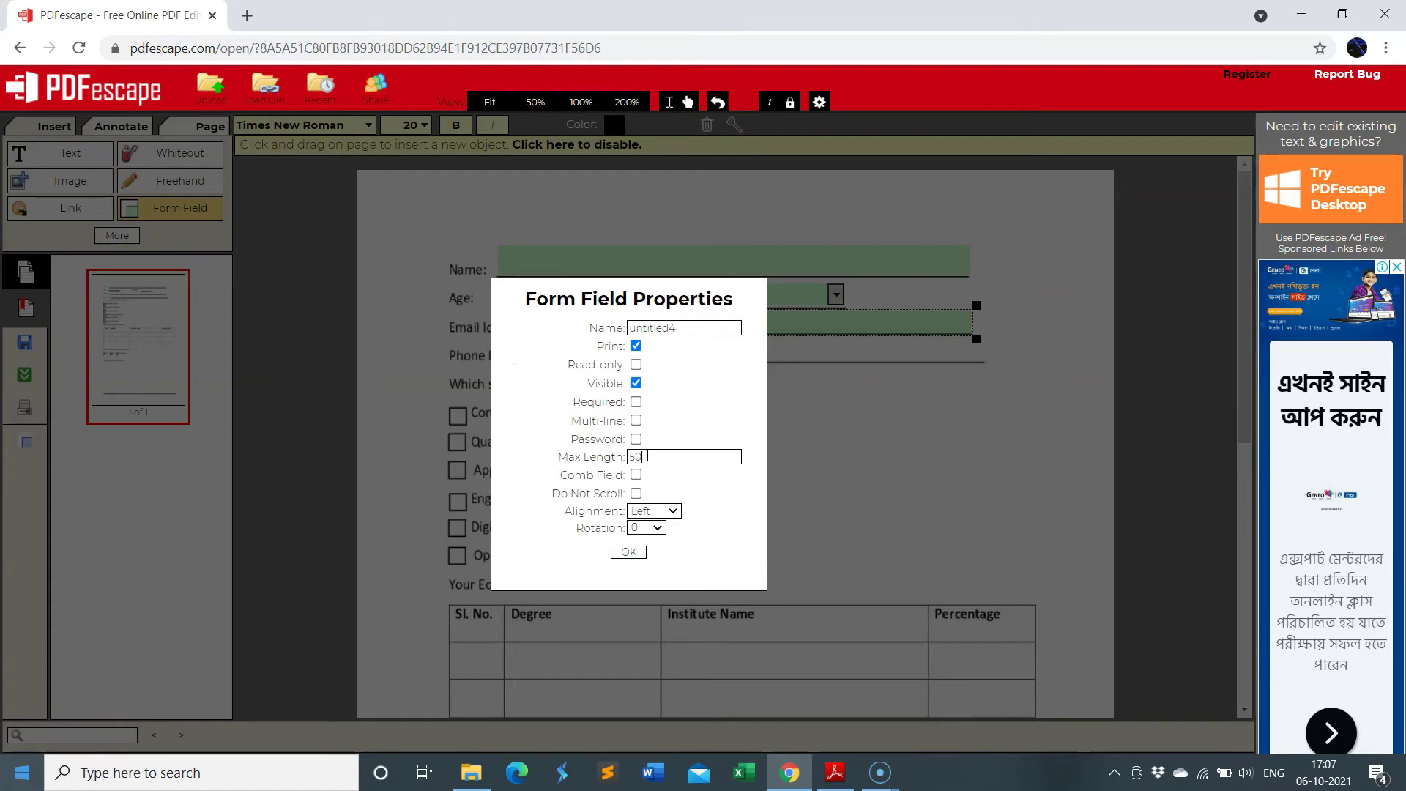
click(636, 401)
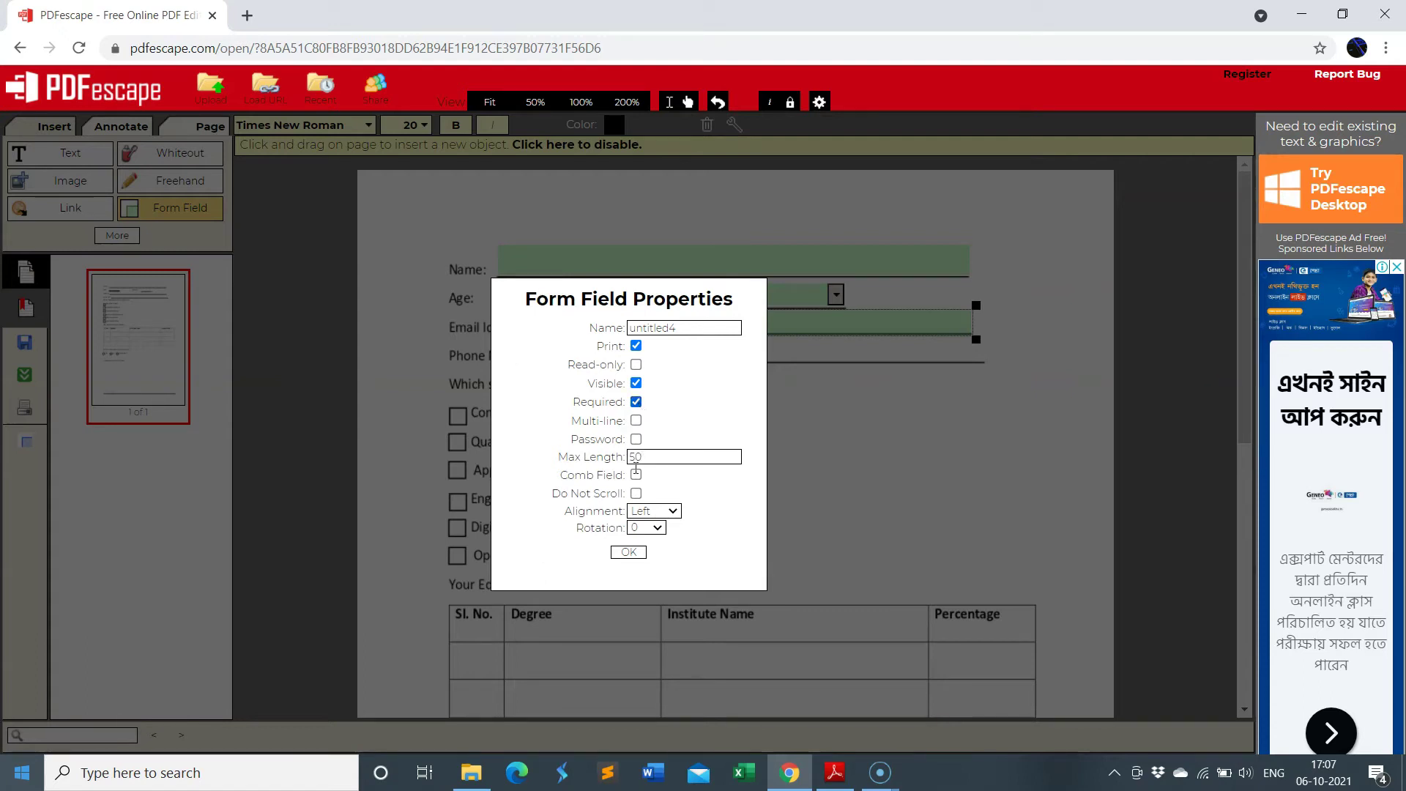
click(629, 553)
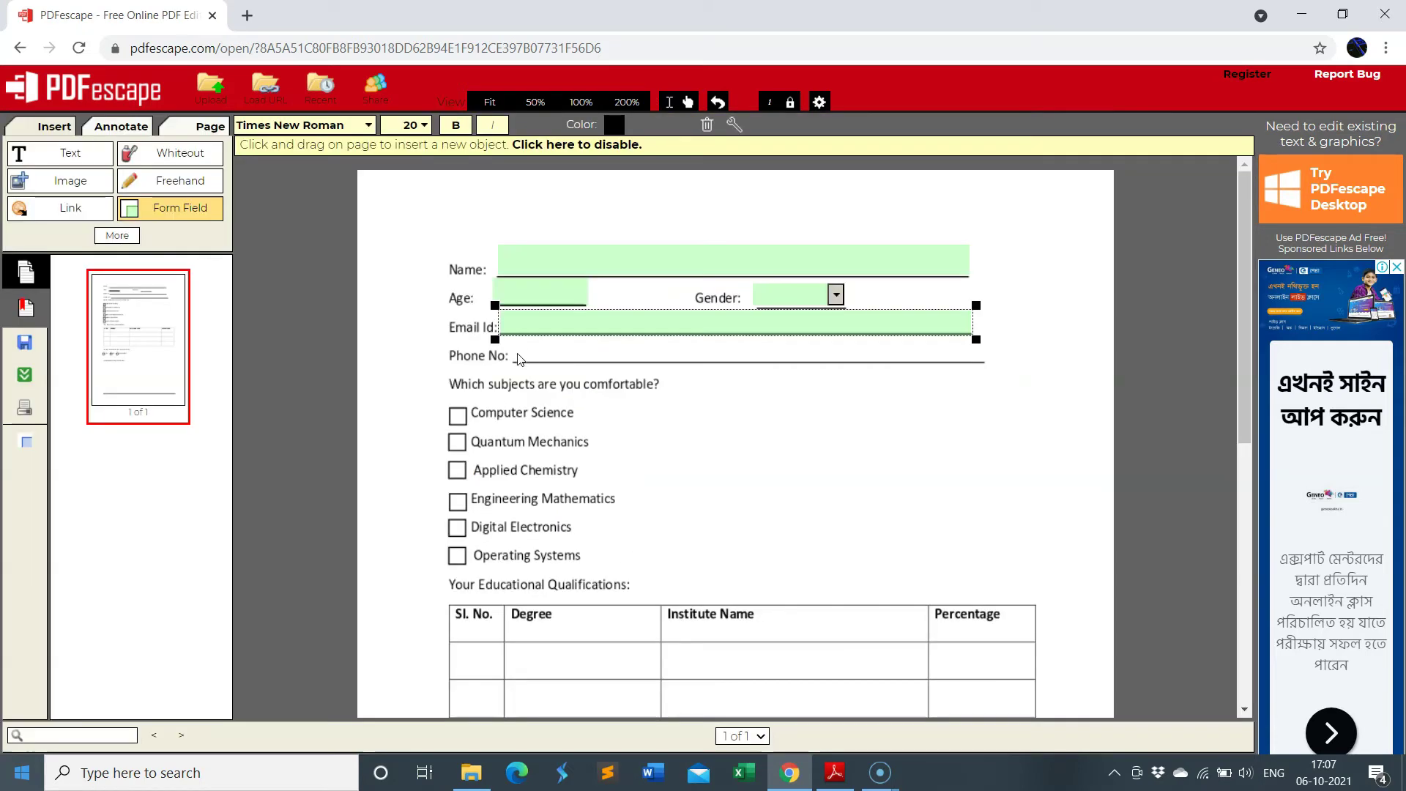
click(629, 144)
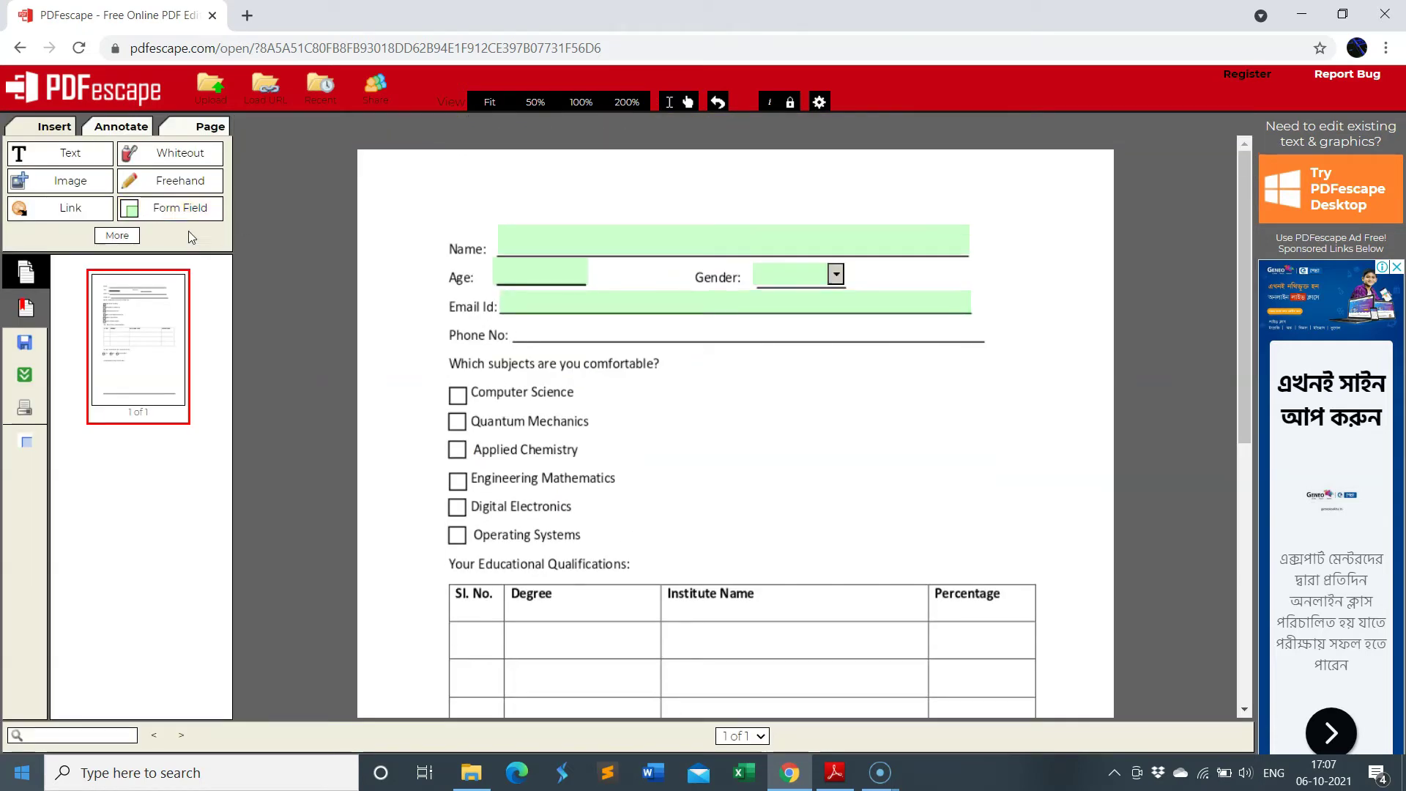
Add a form field of type Text over most of the Phone No line
click(180, 211)
click(377, 377)
click(593, 415)
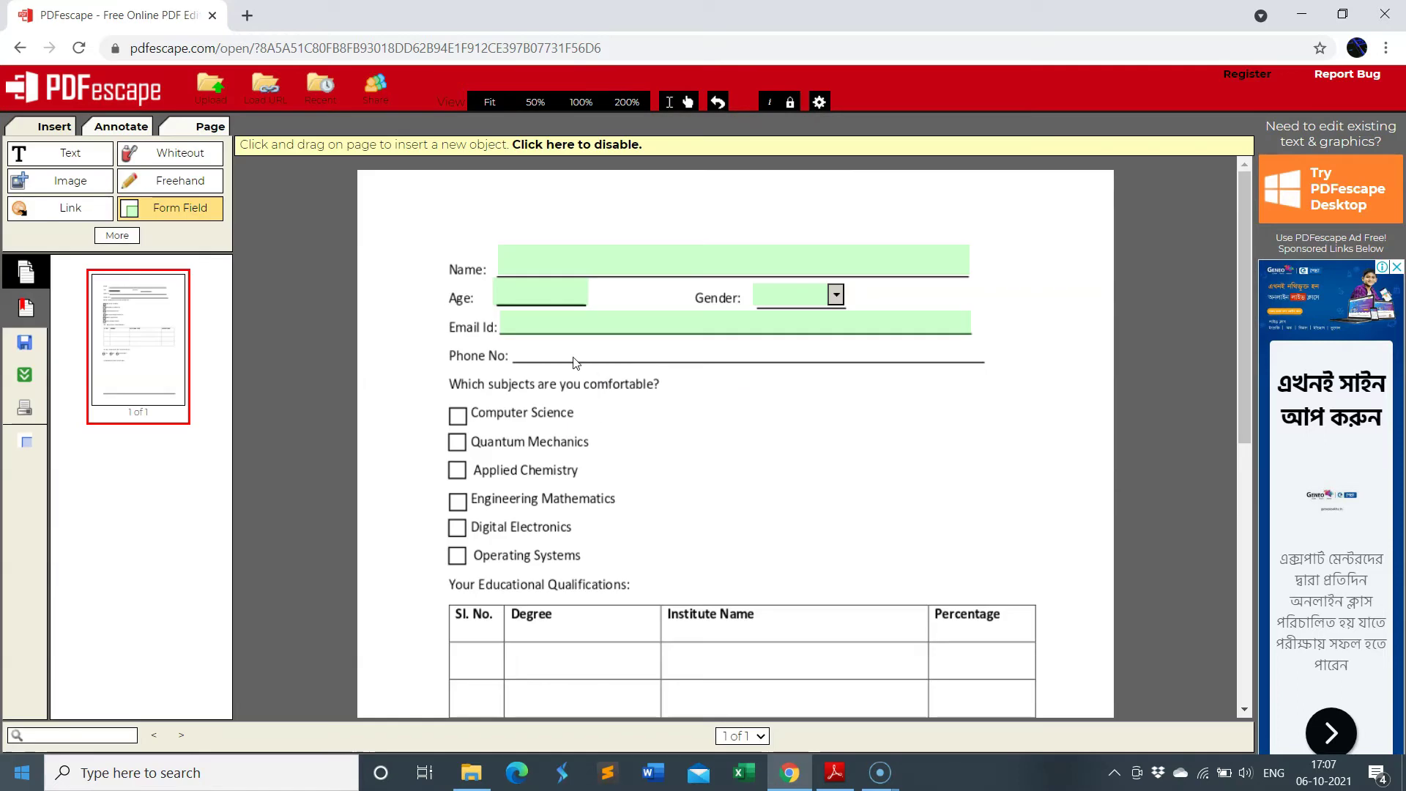
drag(521, 342, 882, 368)
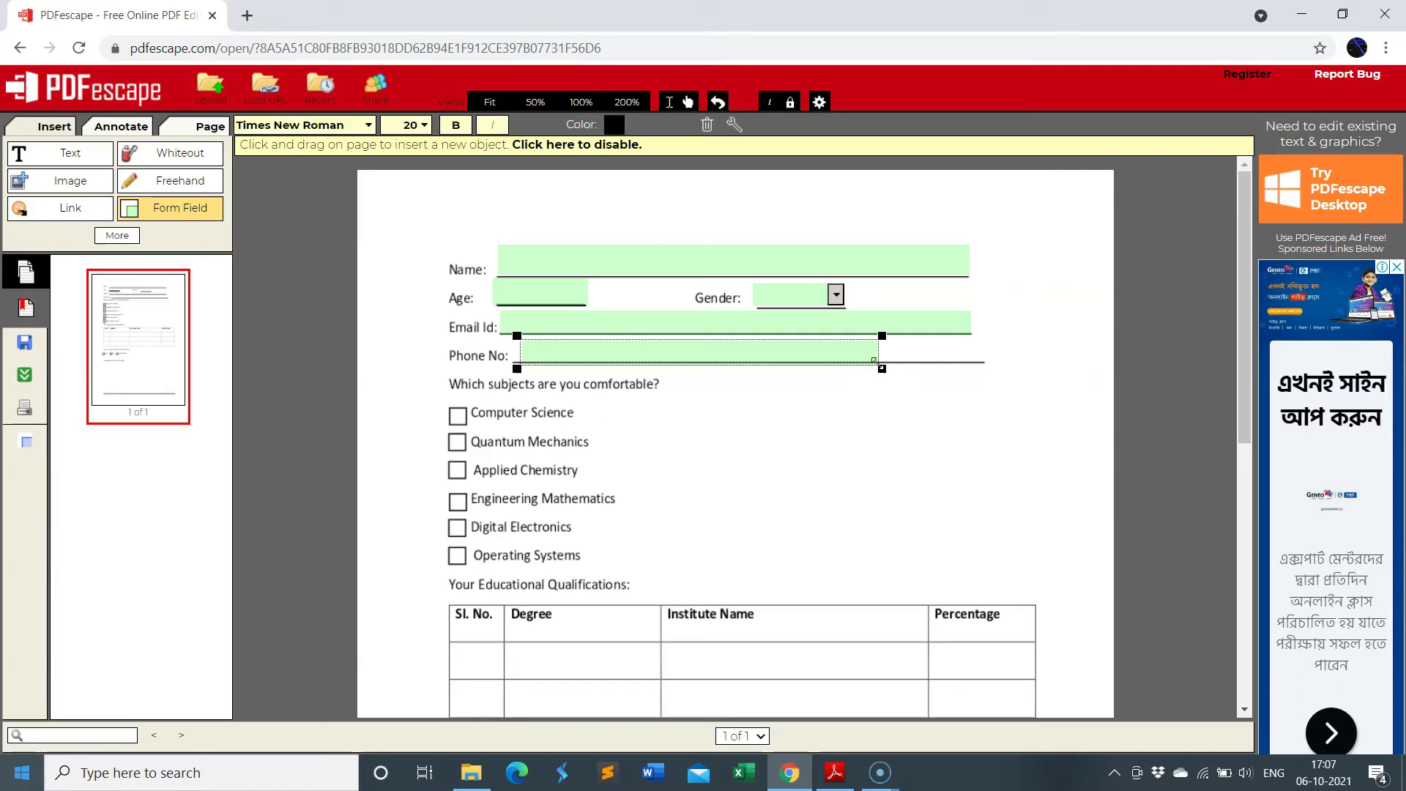
Set the Phone No field's maximum length to 10 and turn off object insertion
click(732, 126)
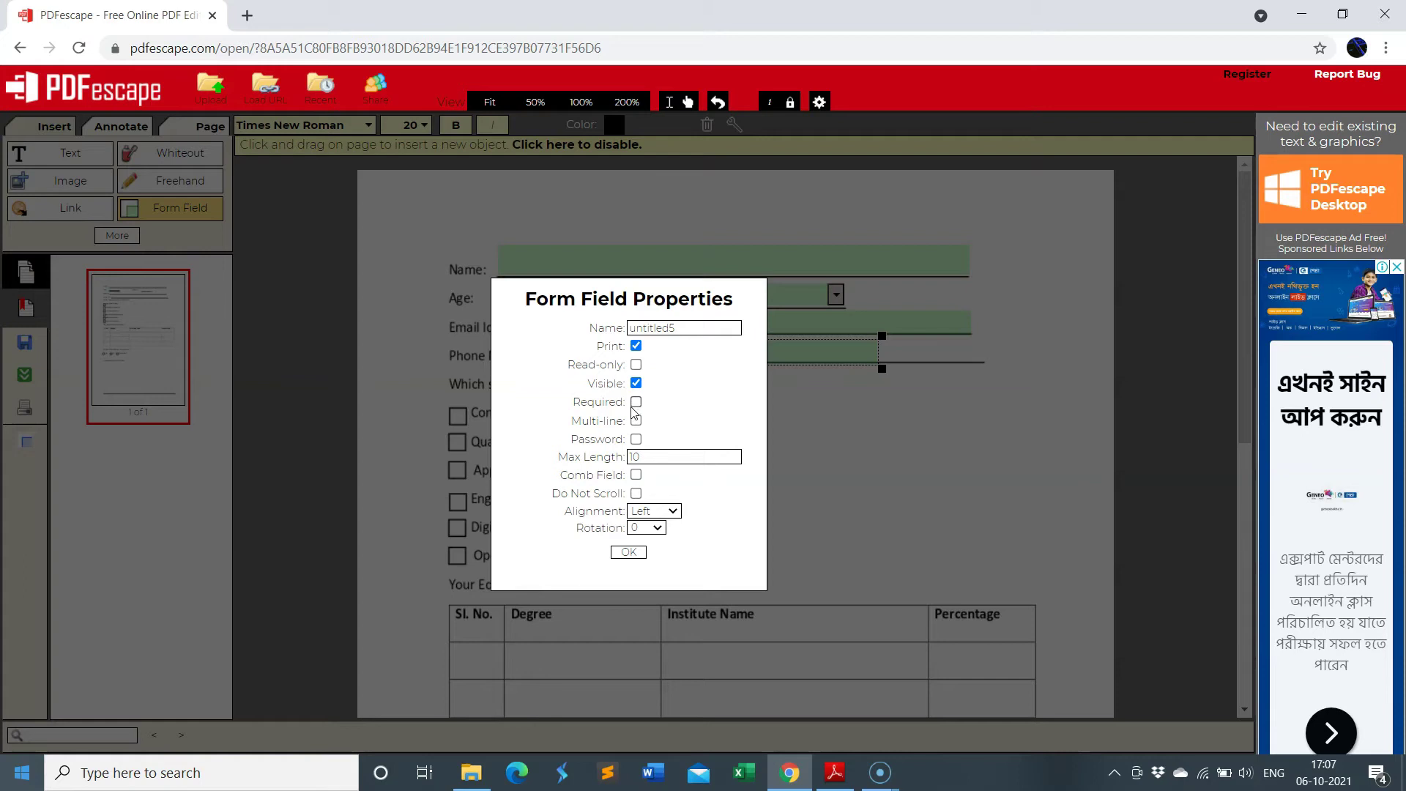
click(720, 456)
click(633, 553)
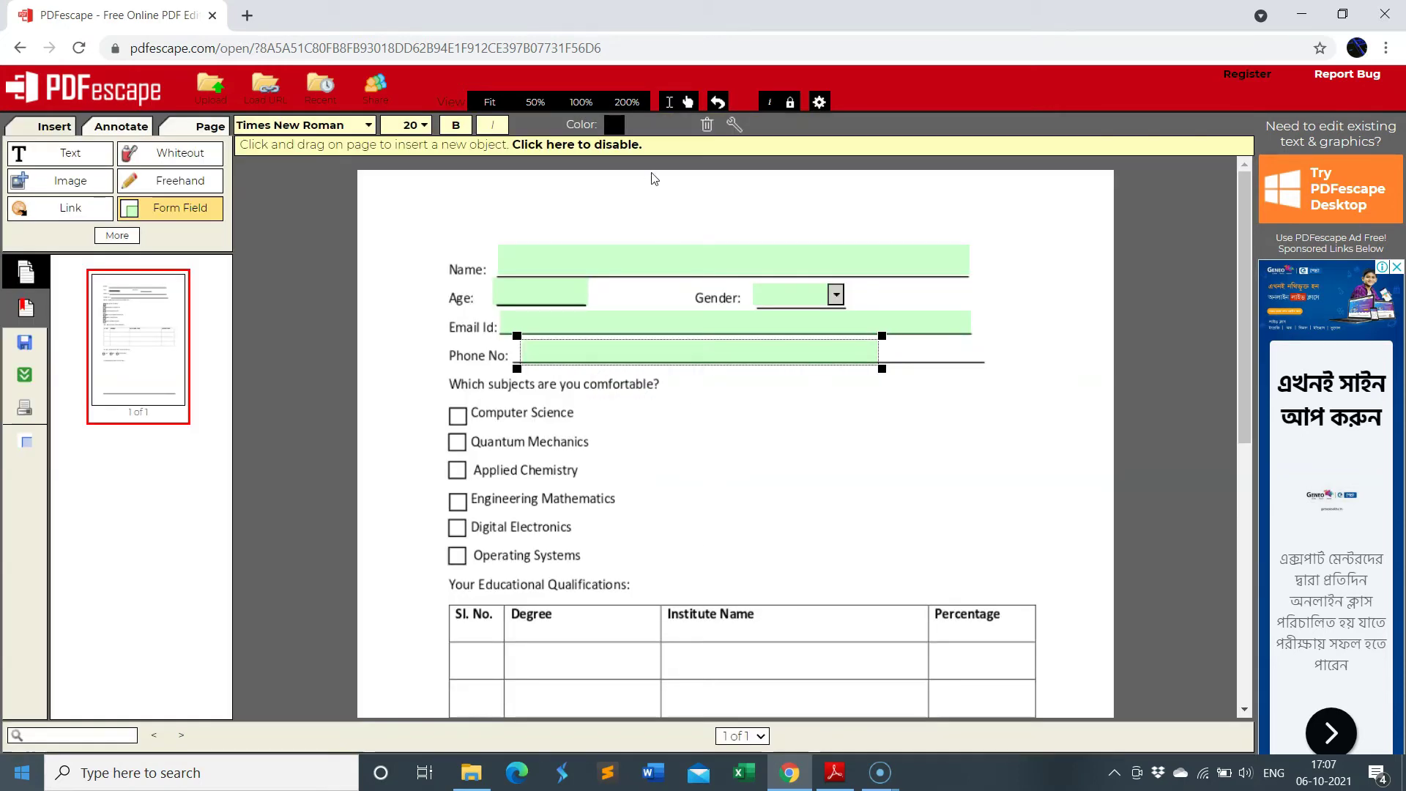
click(619, 148)
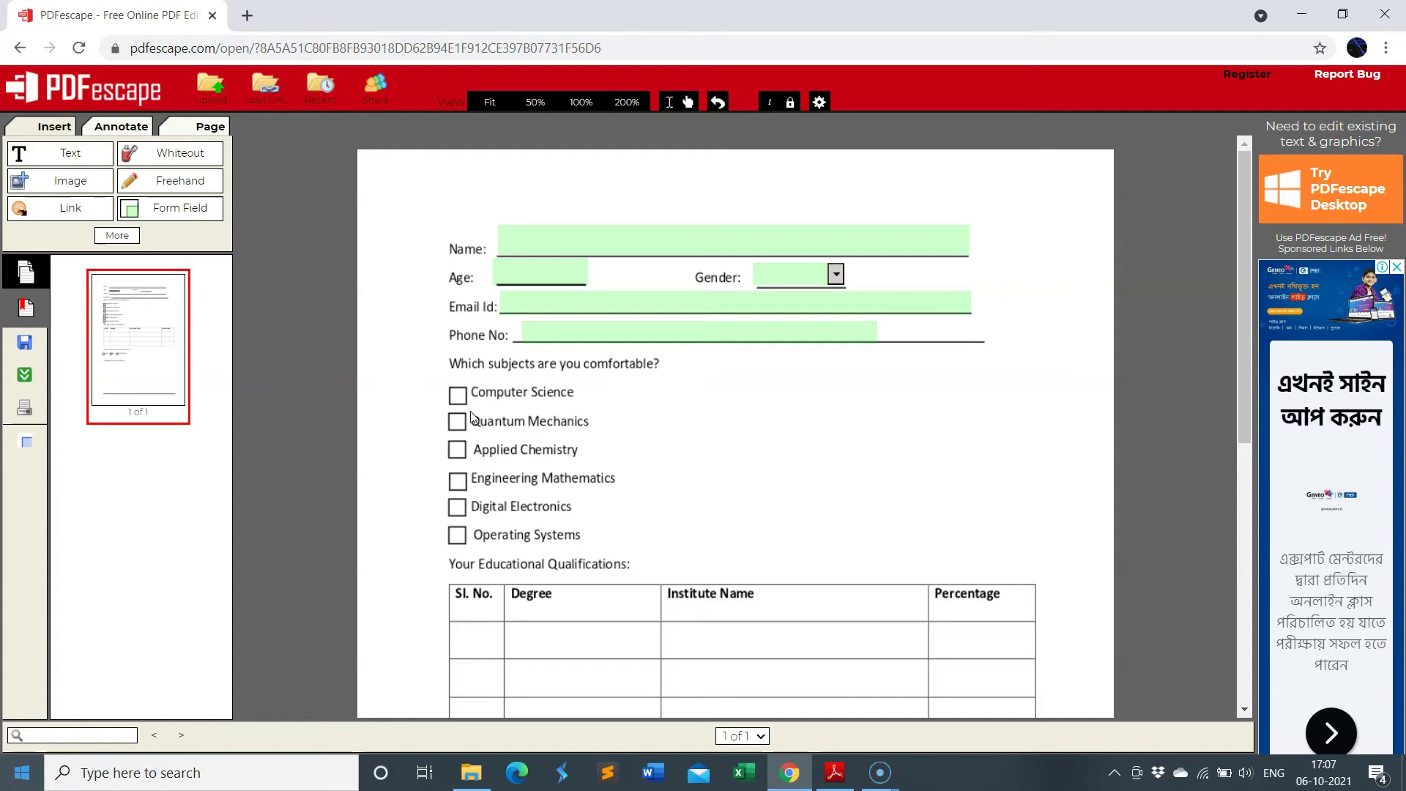
Add a form field of type Checkbox over the box beside Computer Science
click(165, 206)
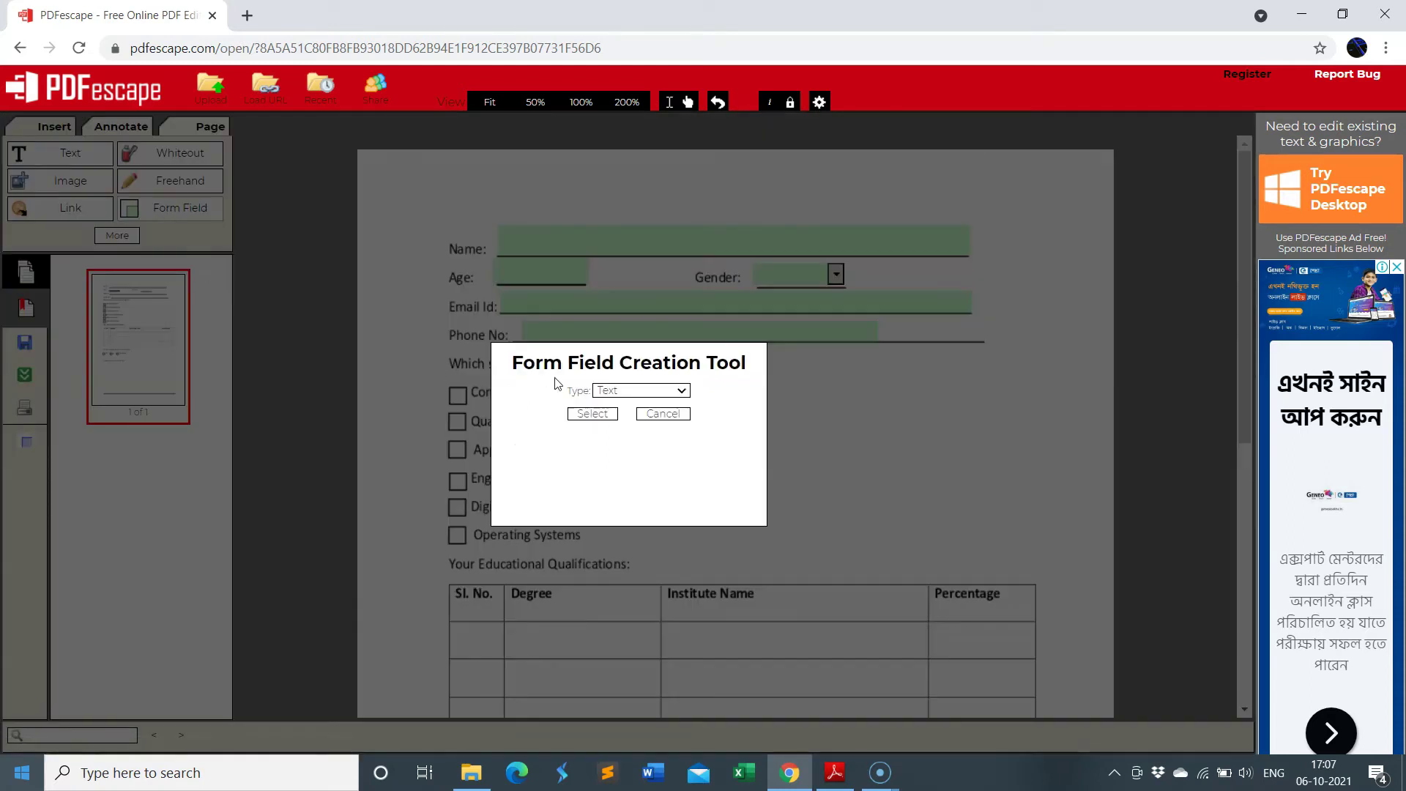
click(604, 392)
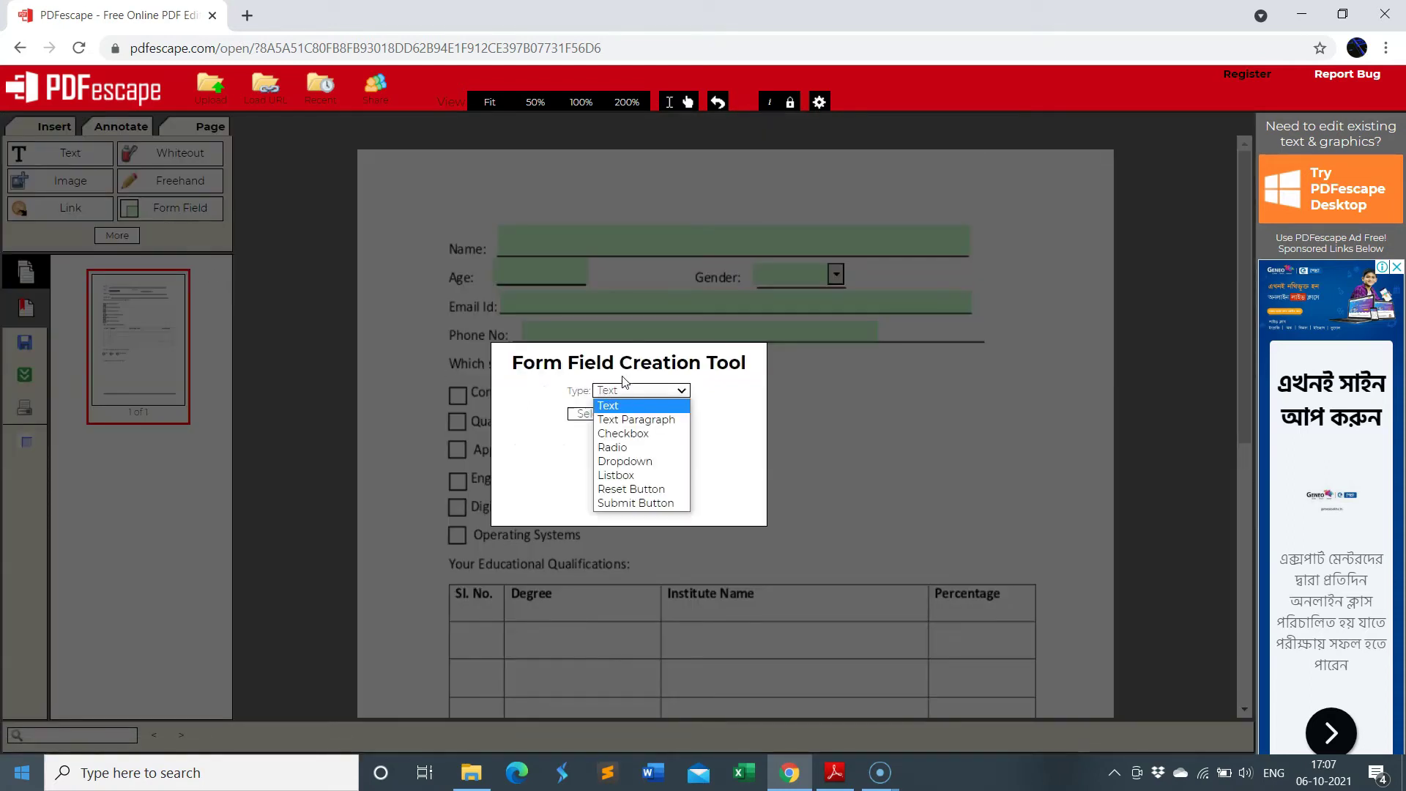
click(657, 434)
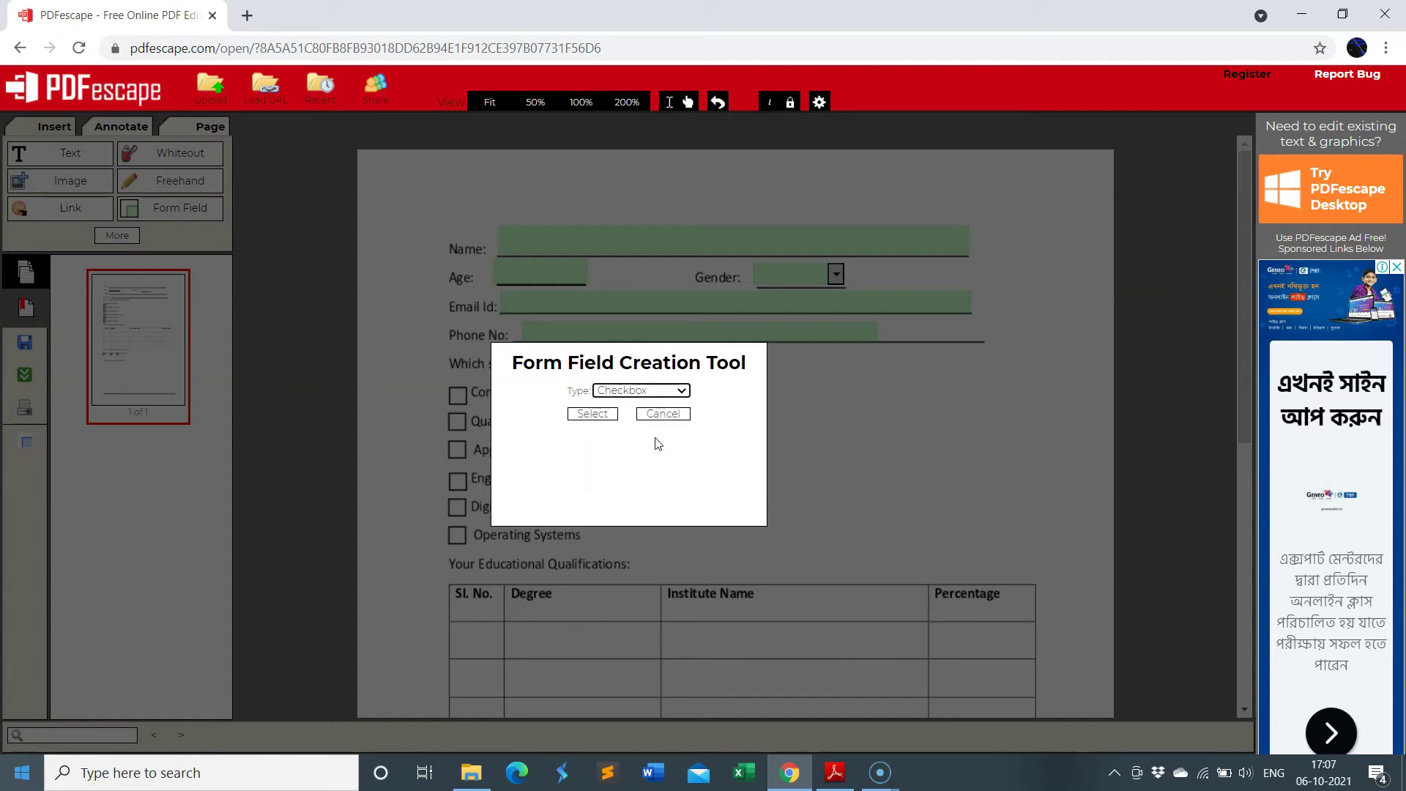
click(611, 416)
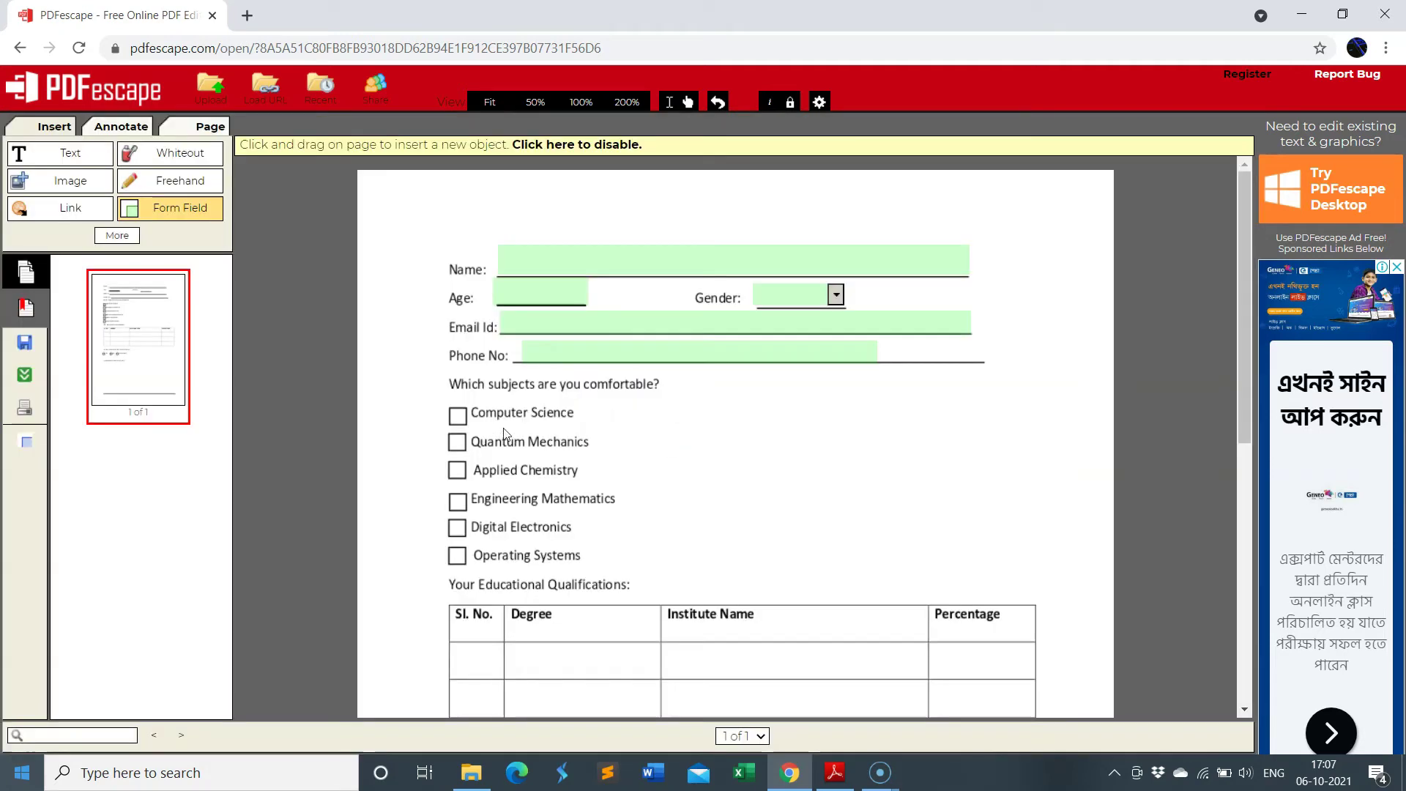
drag(451, 410, 468, 427)
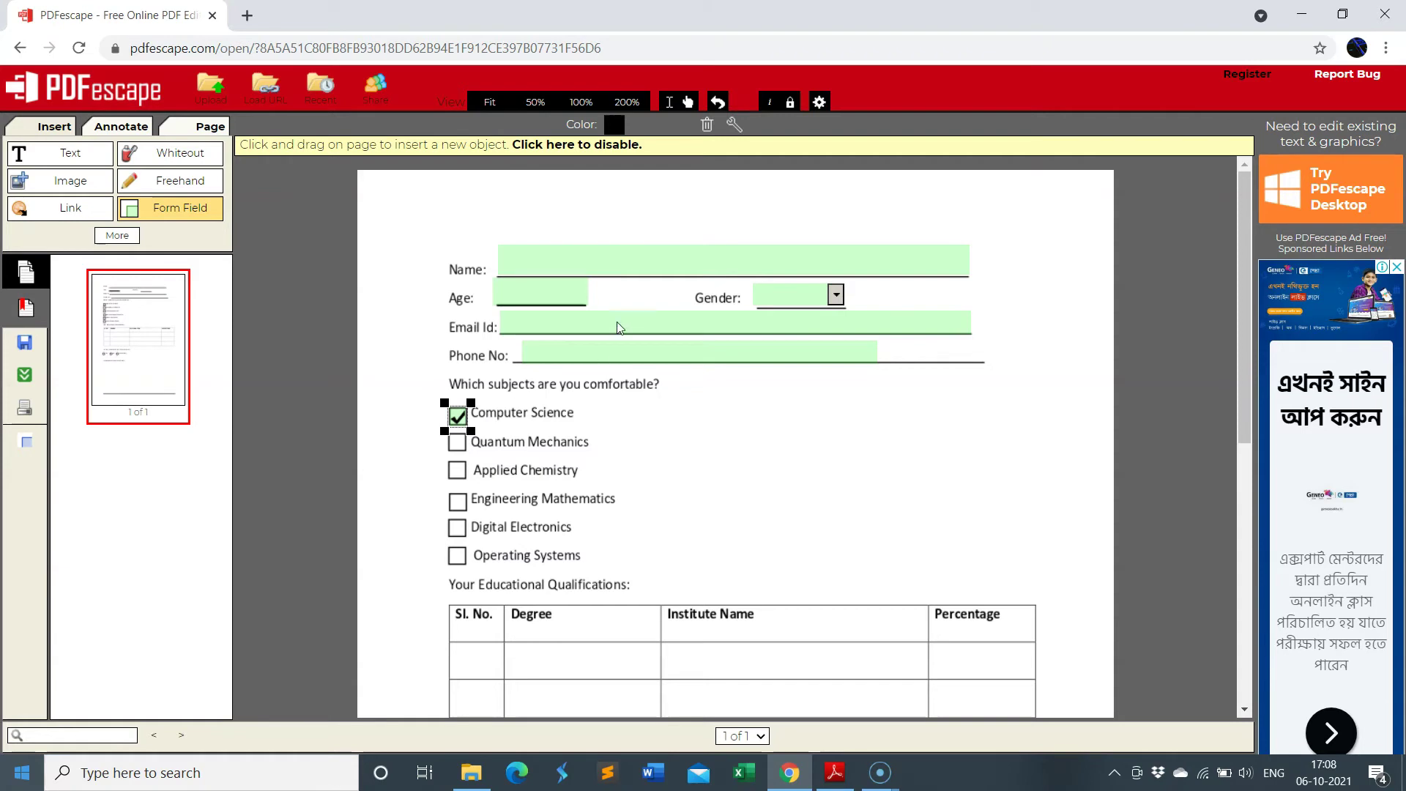
Set the check type of the Computer Science checkbox to Cross
click(733, 125)
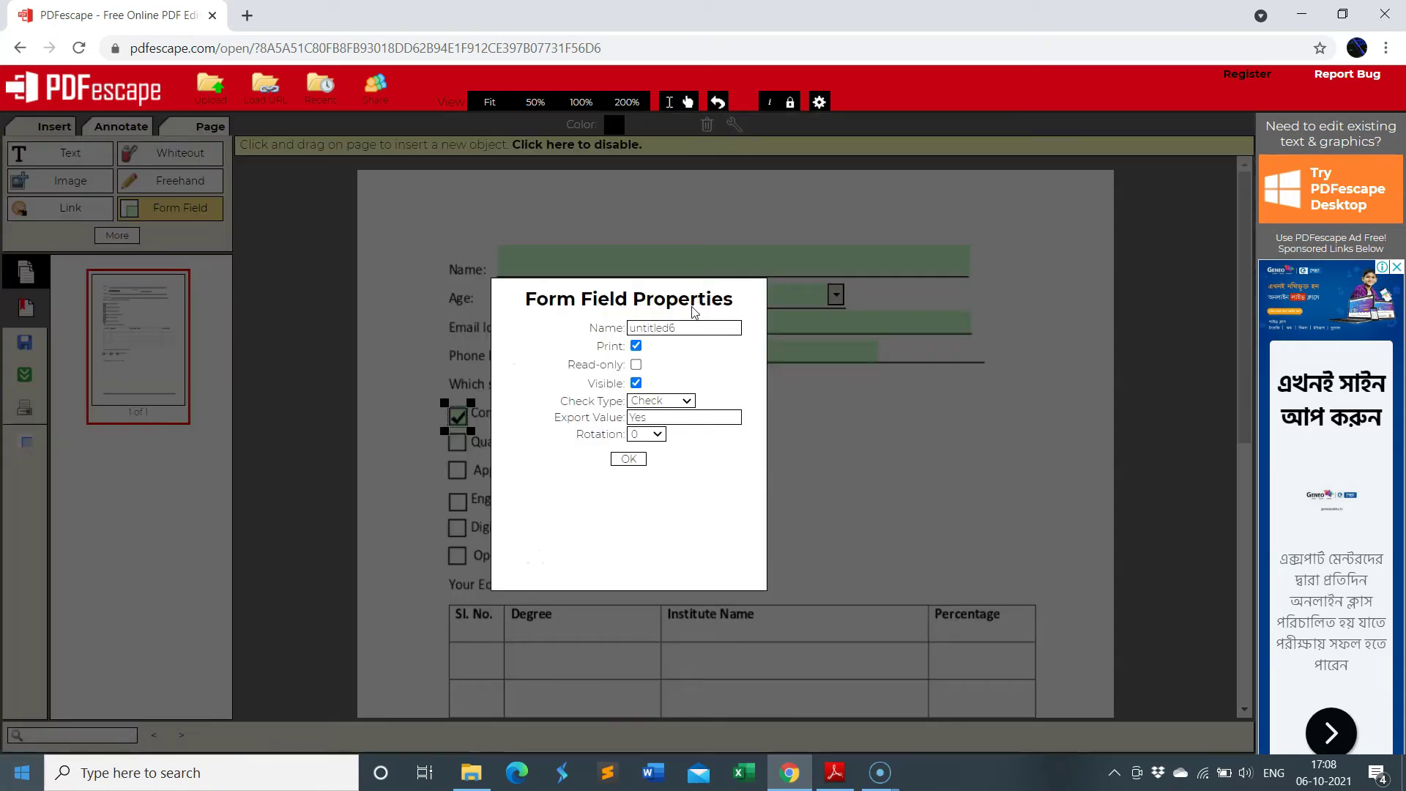
click(684, 403)
click(659, 429)
click(669, 399)
click(648, 443)
click(627, 459)
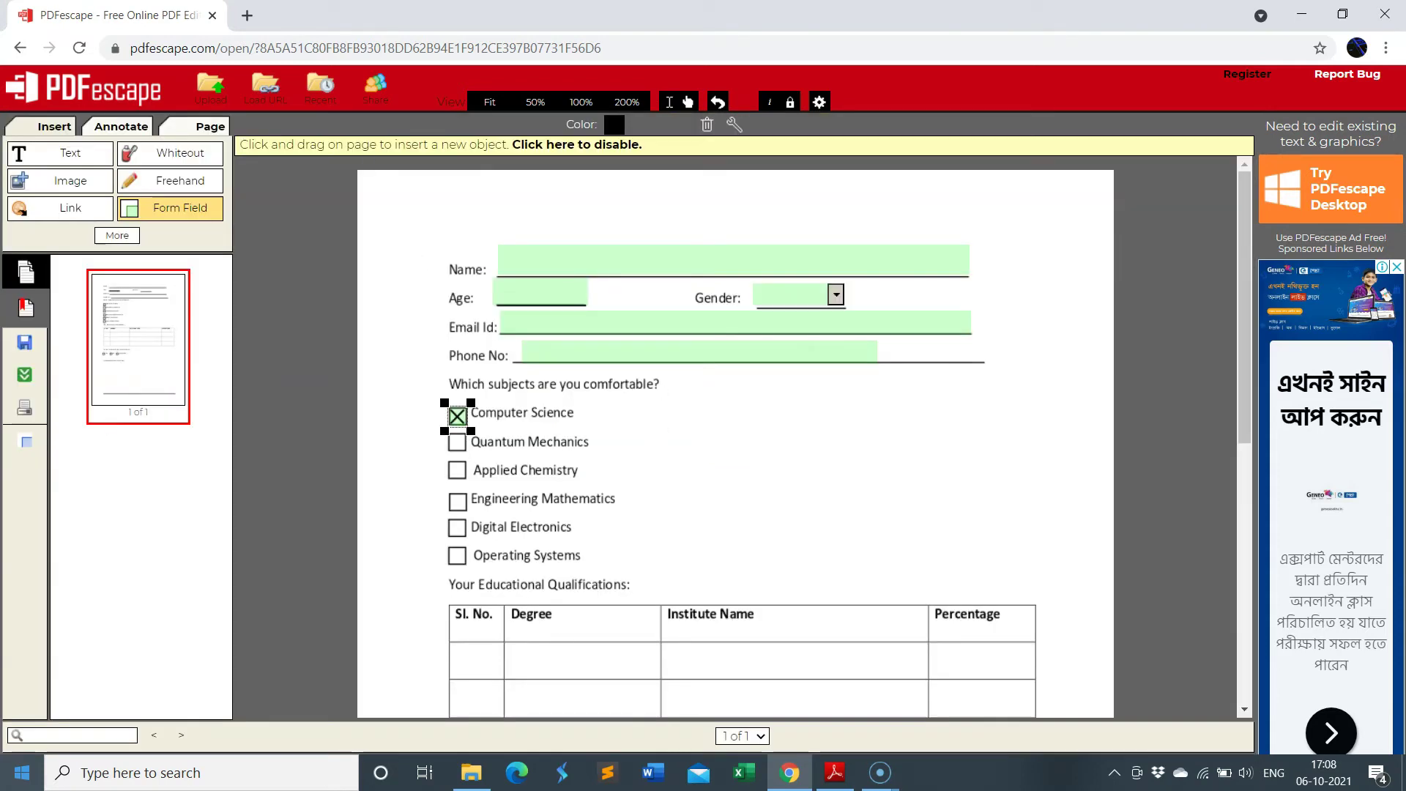
Add a form field of type Checkbox over the box beside Quantum Mechanics
click(196, 211)
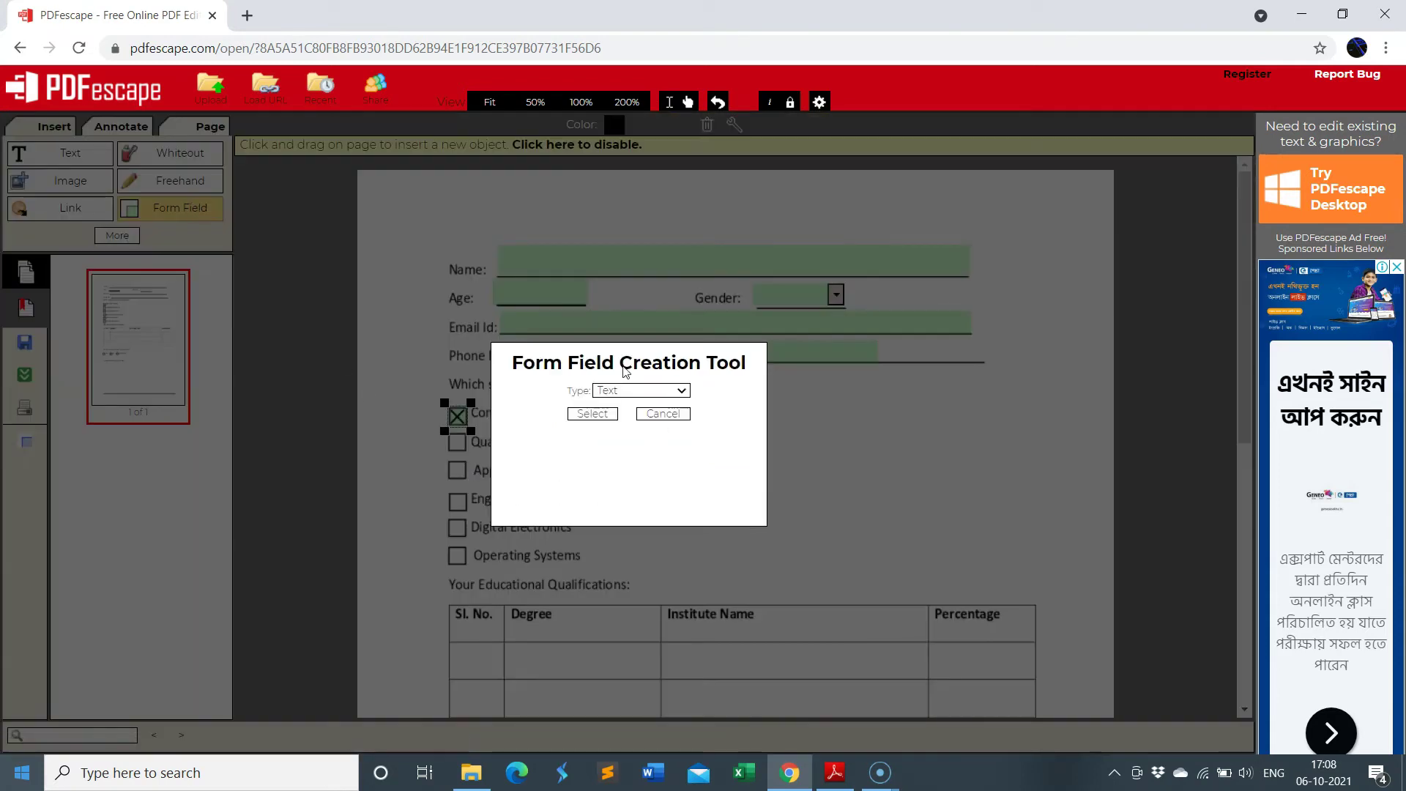
click(642, 394)
click(622, 435)
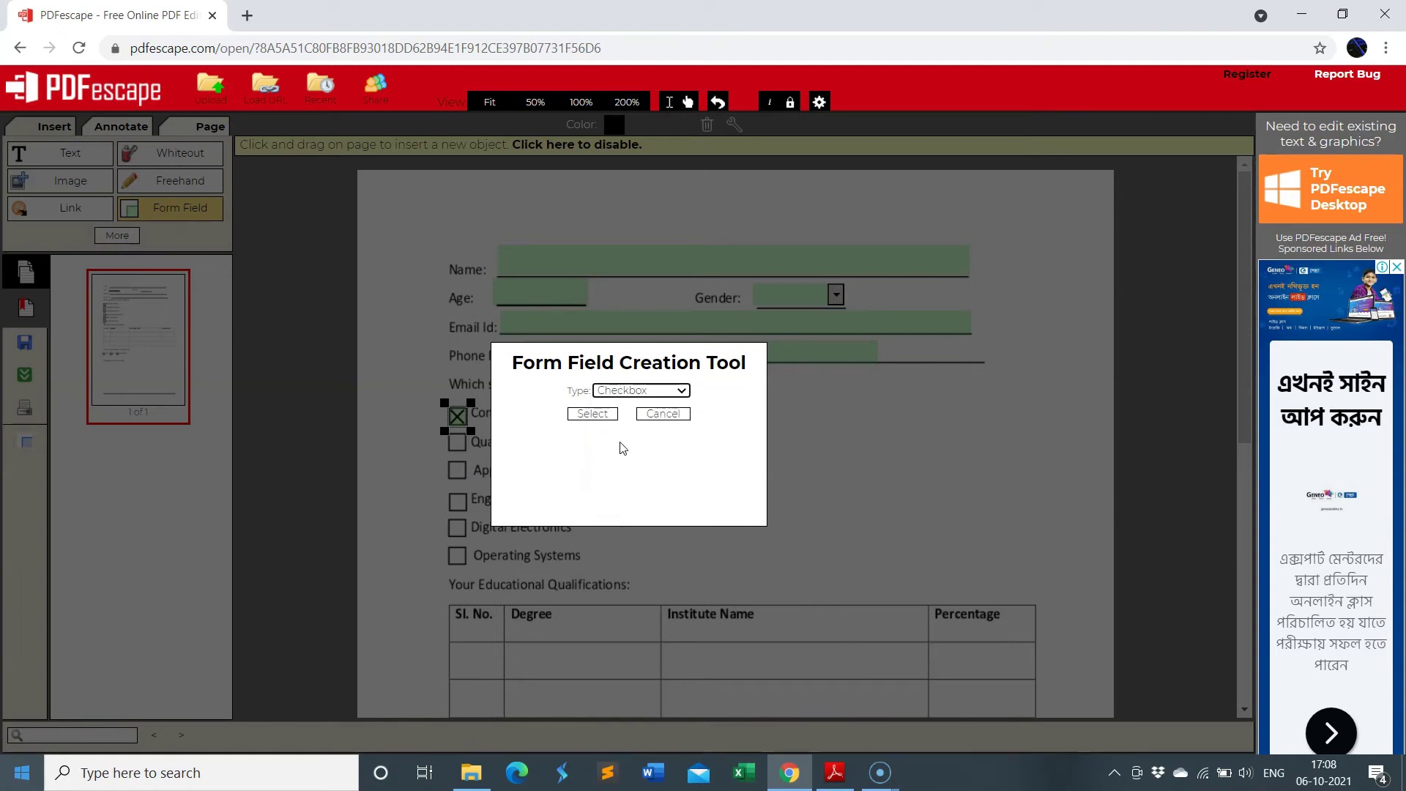
click(600, 411)
drag(450, 435, 474, 466)
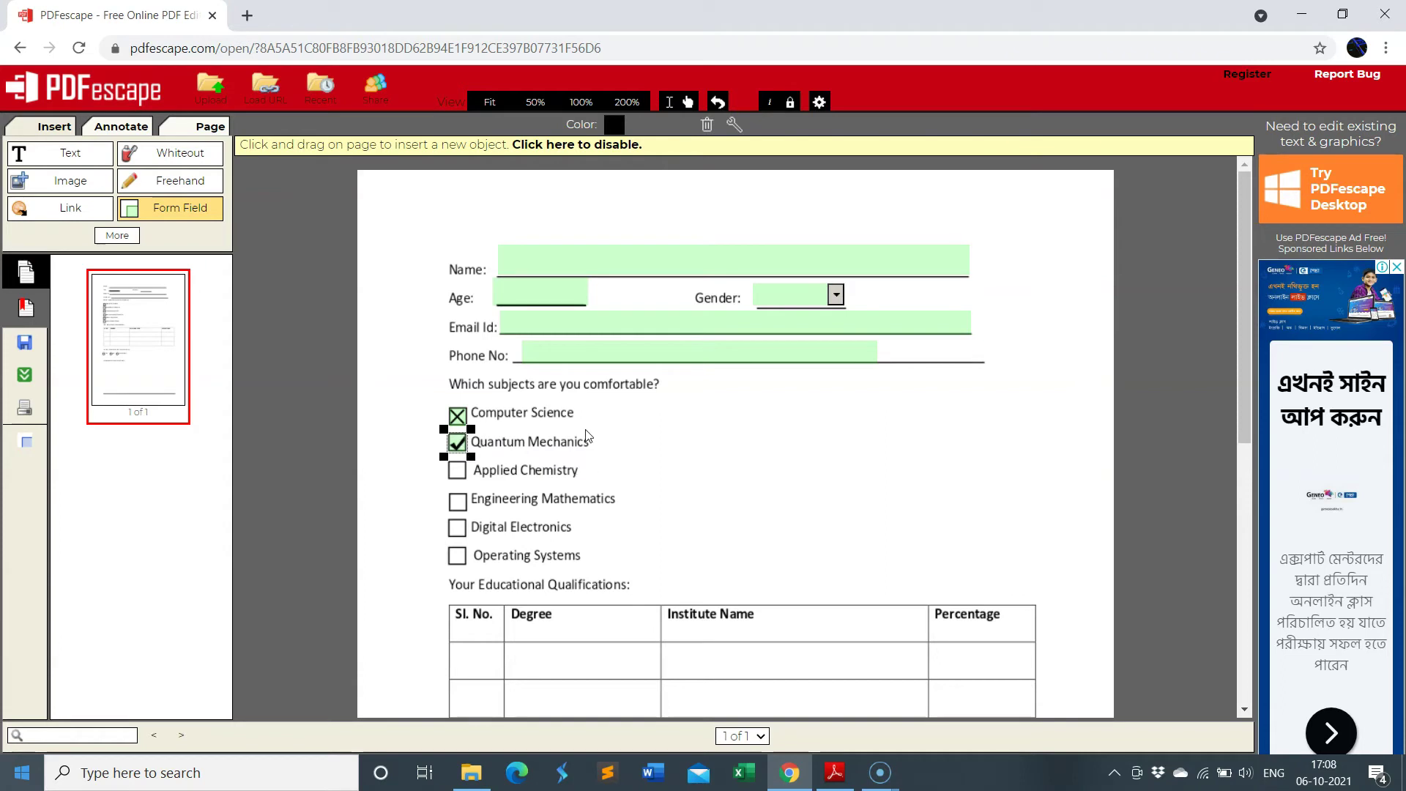
Set the check type of the Quantum Mechanics checkbox to Cross
click(733, 126)
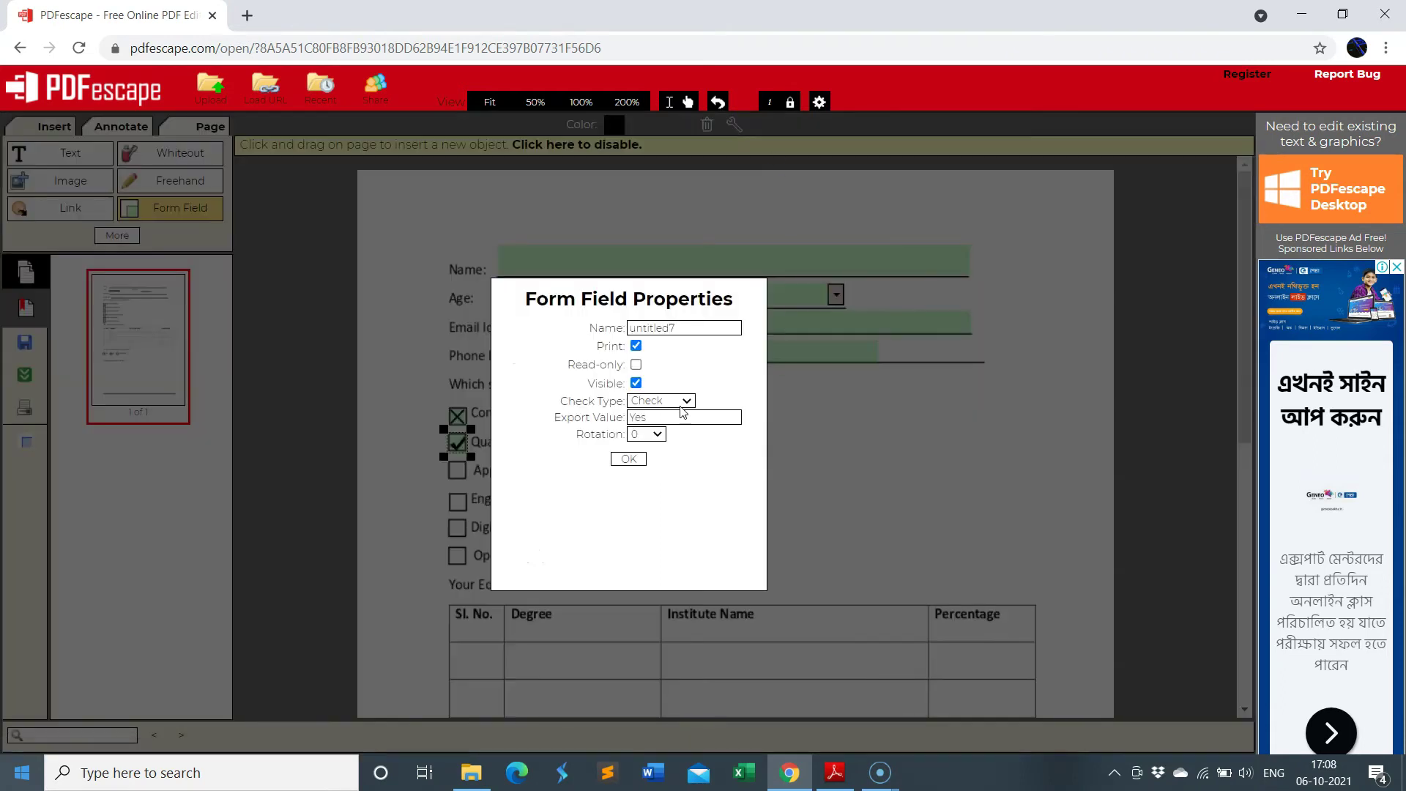
click(686, 401)
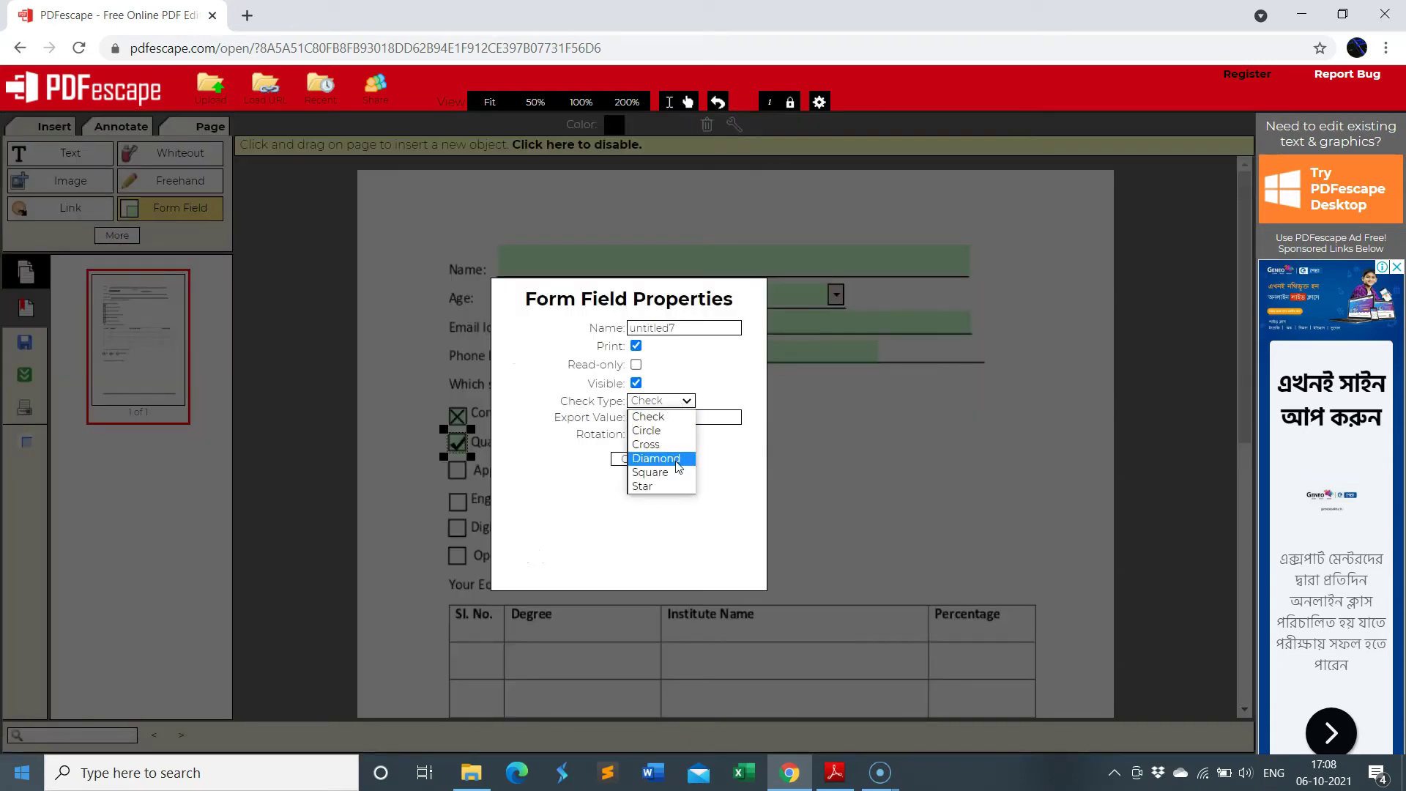
click(660, 445)
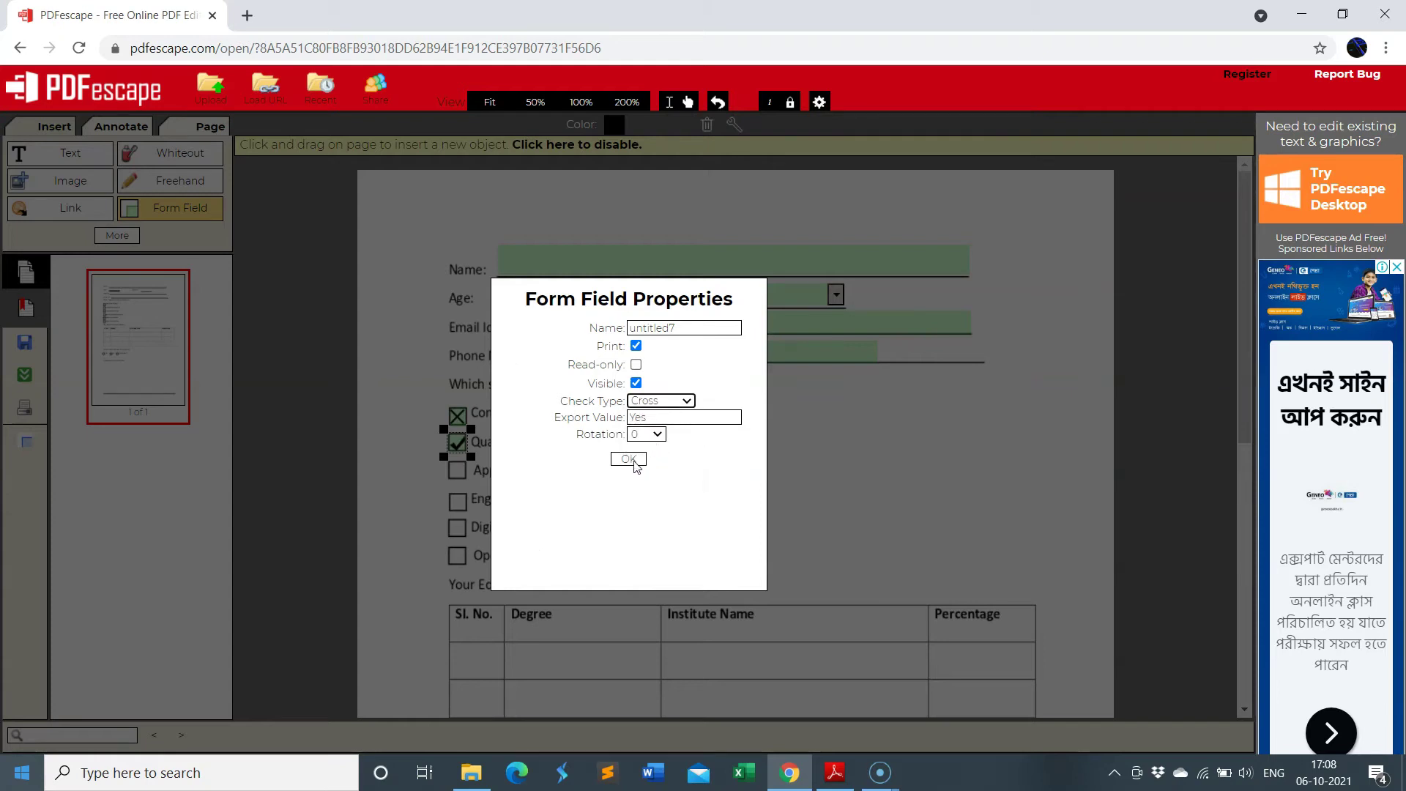
click(634, 461)
scroll(637, 553, down, 3)
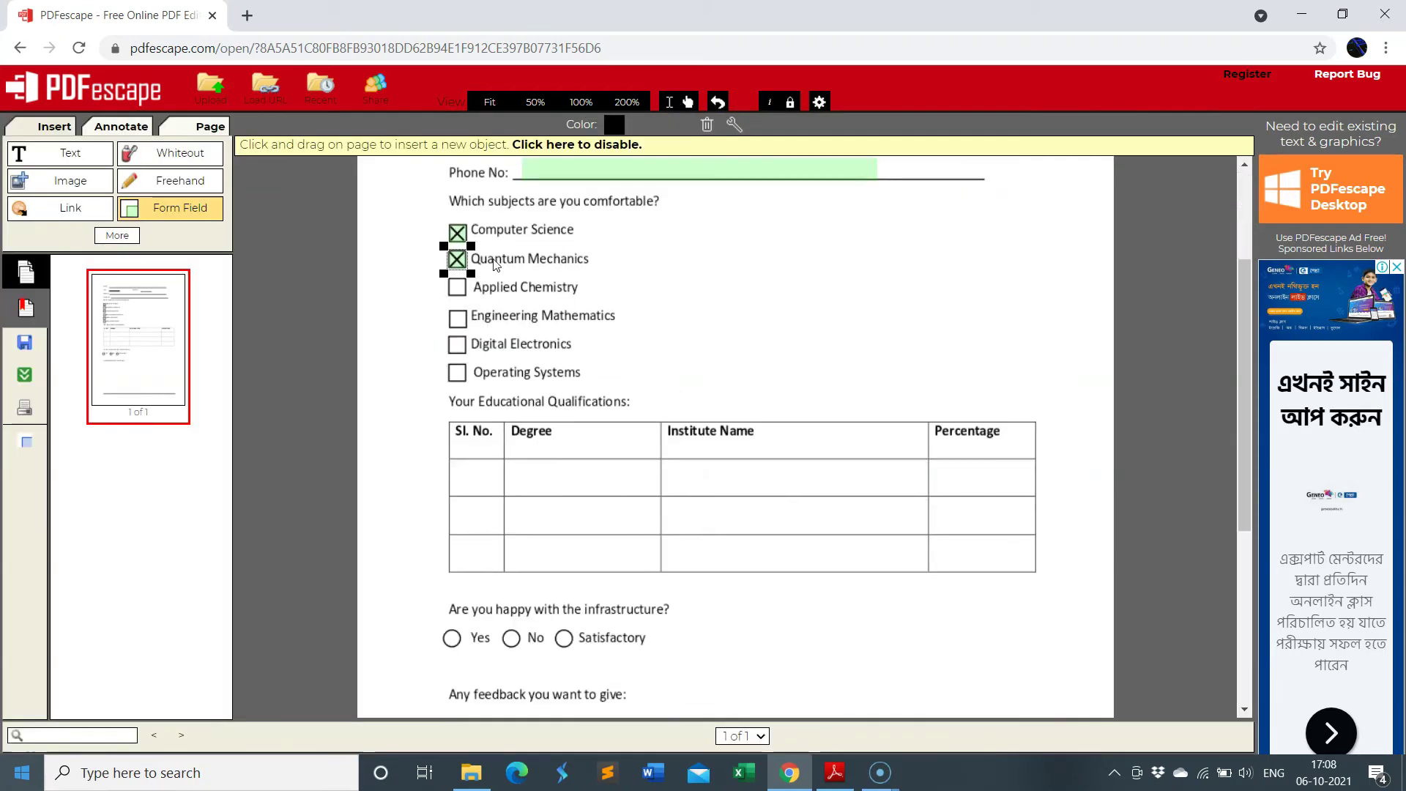
click(468, 315)
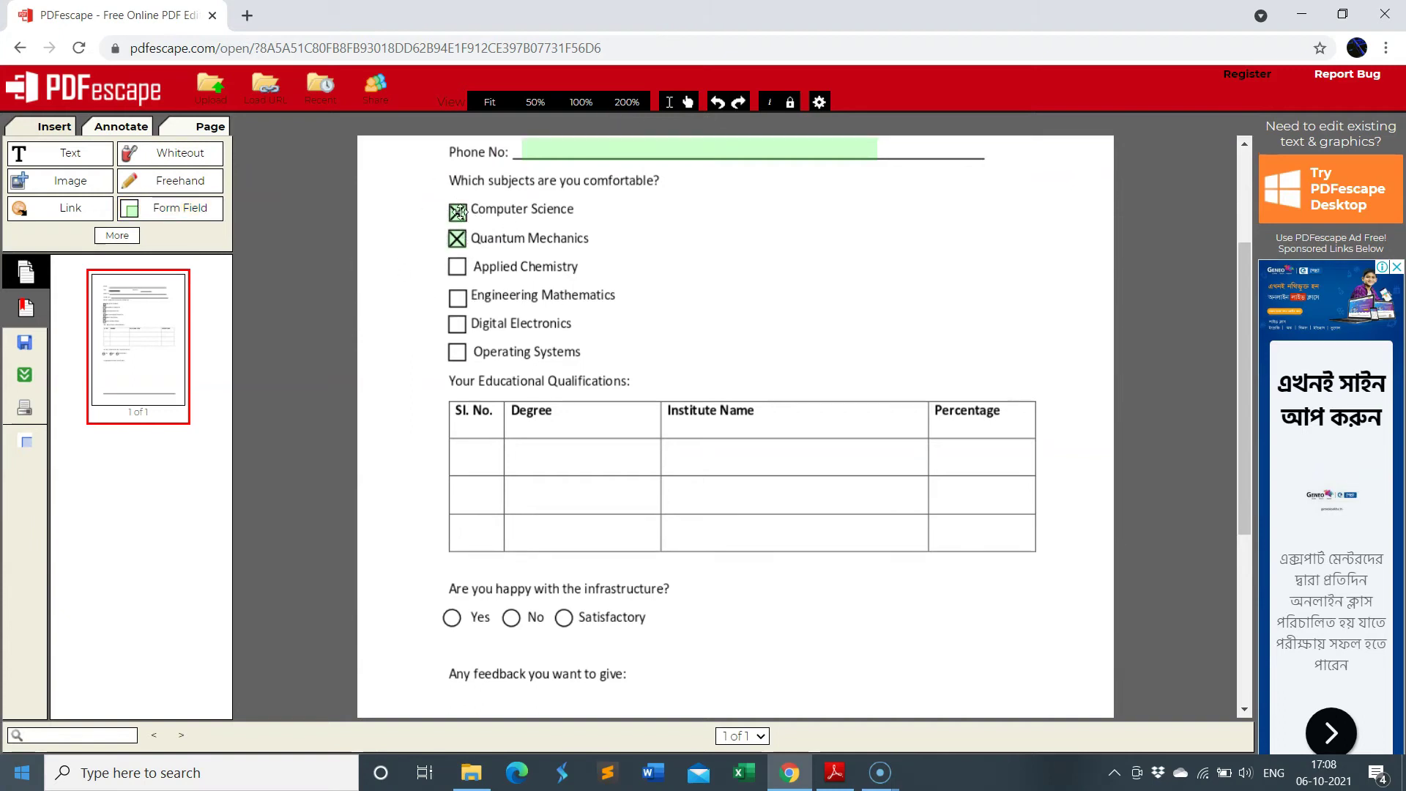
Test the Computer Science checkbox by toggling it off and back on, and look over the form's fields
click(455, 214)
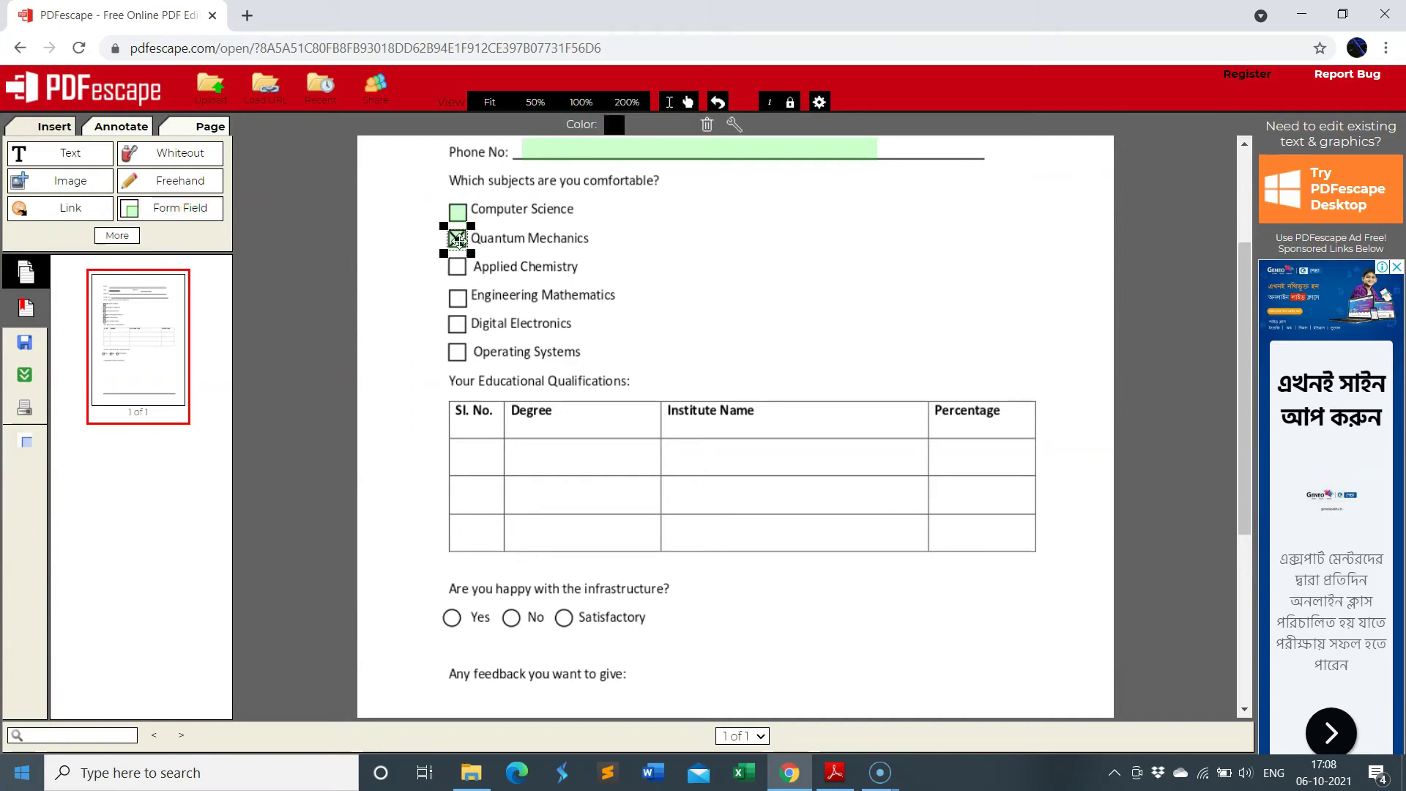
click(458, 213)
scroll(756, 274, down, 1)
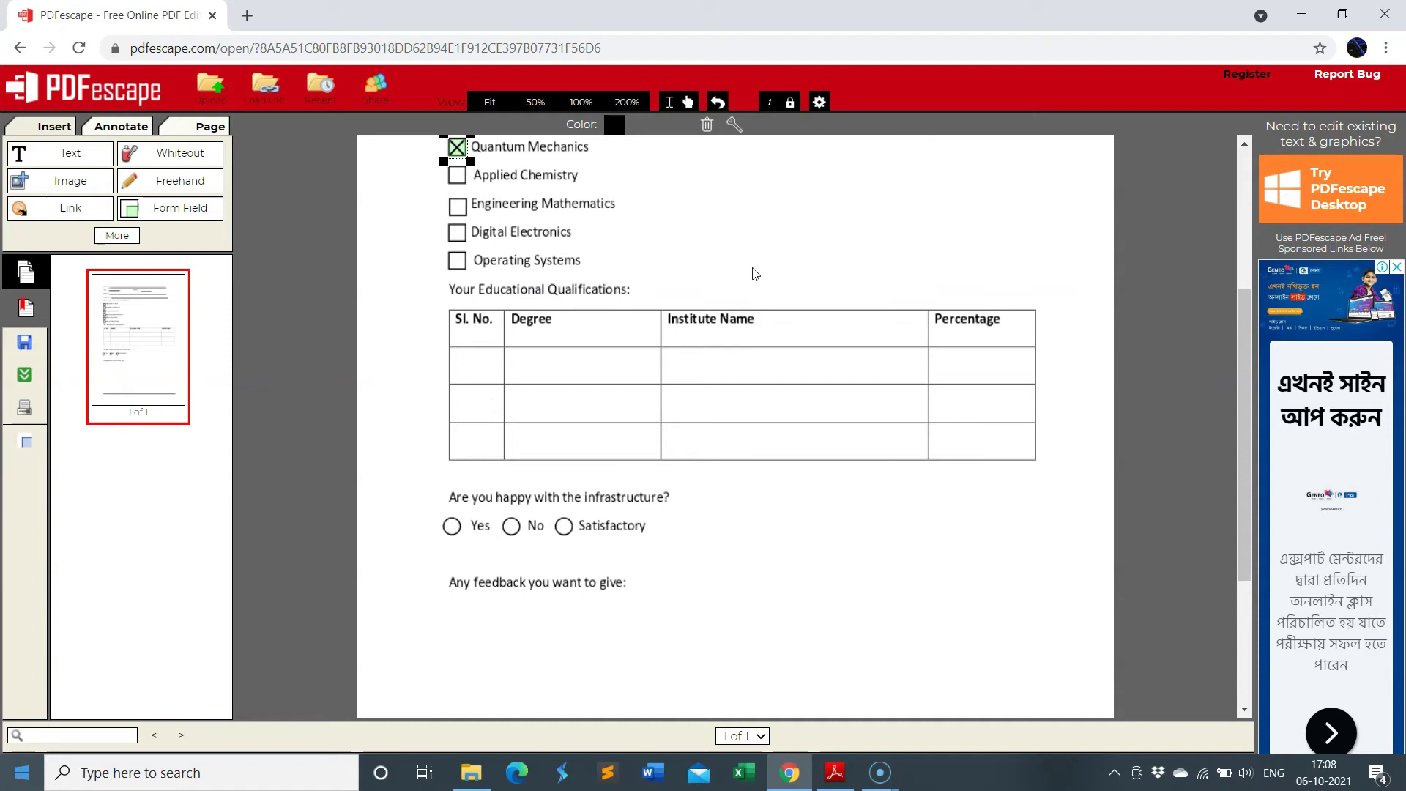
scroll(755, 274, up, 2)
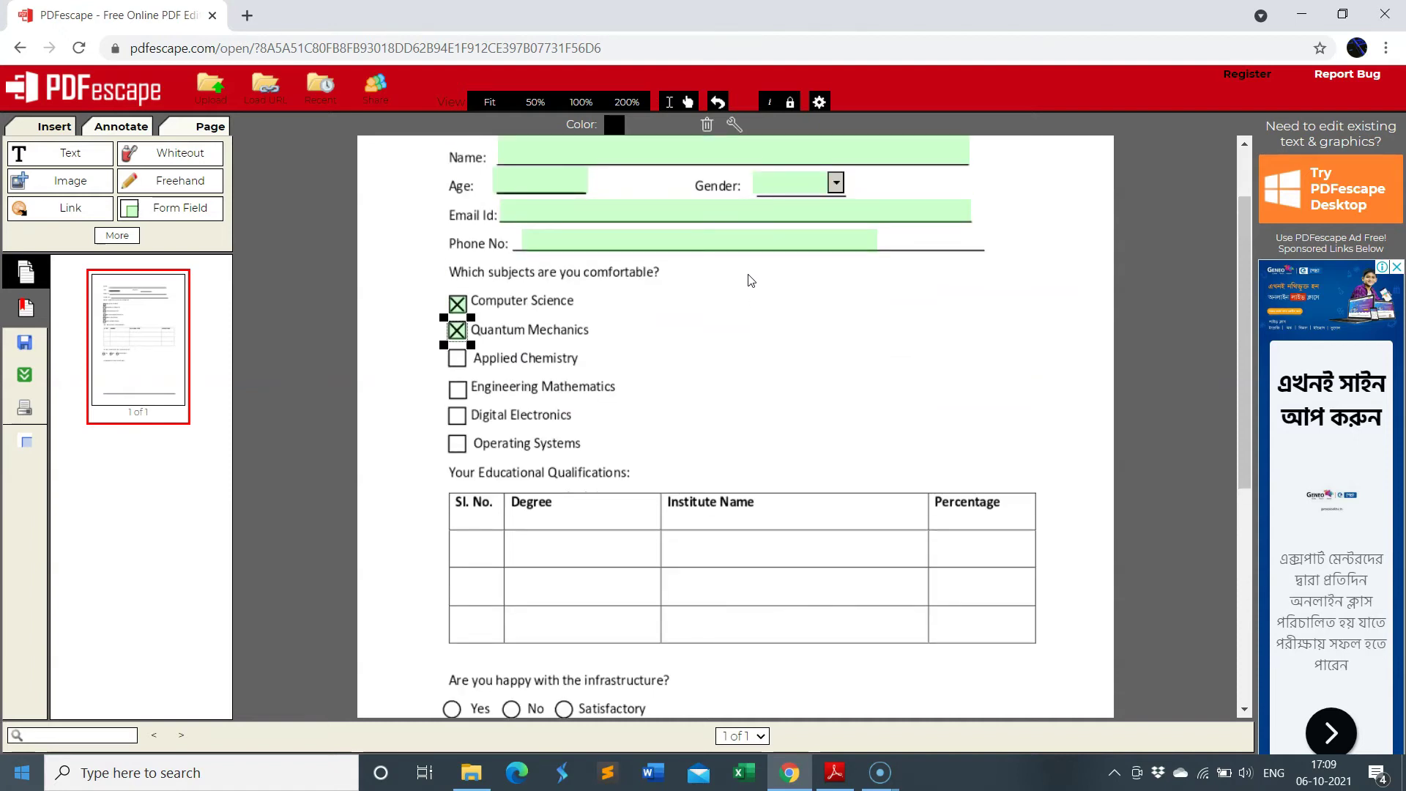
scroll(750, 280, down, 2)
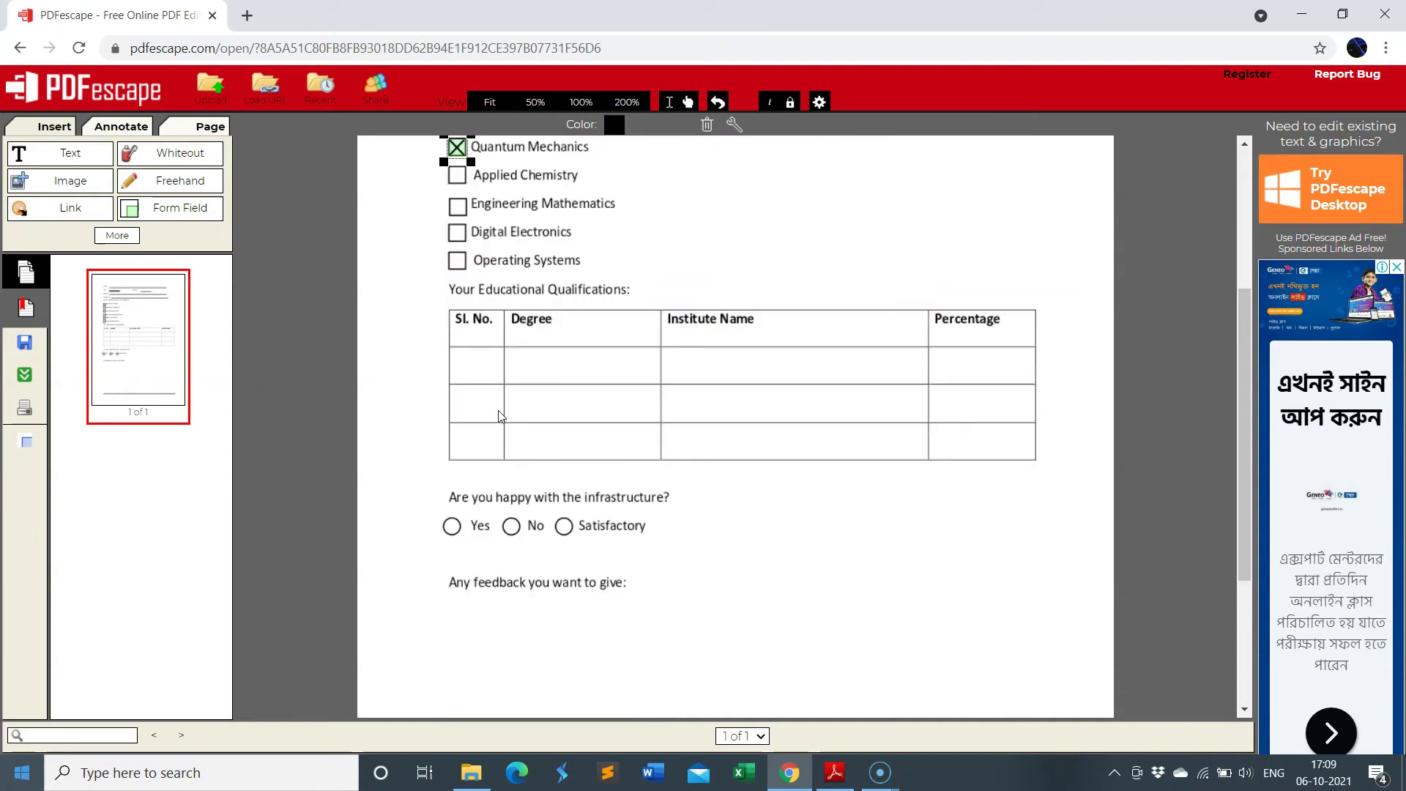
Add a form field of type Text over the first empty Sl. No. cell of the Educational Qualifications table
click(176, 208)
click(636, 393)
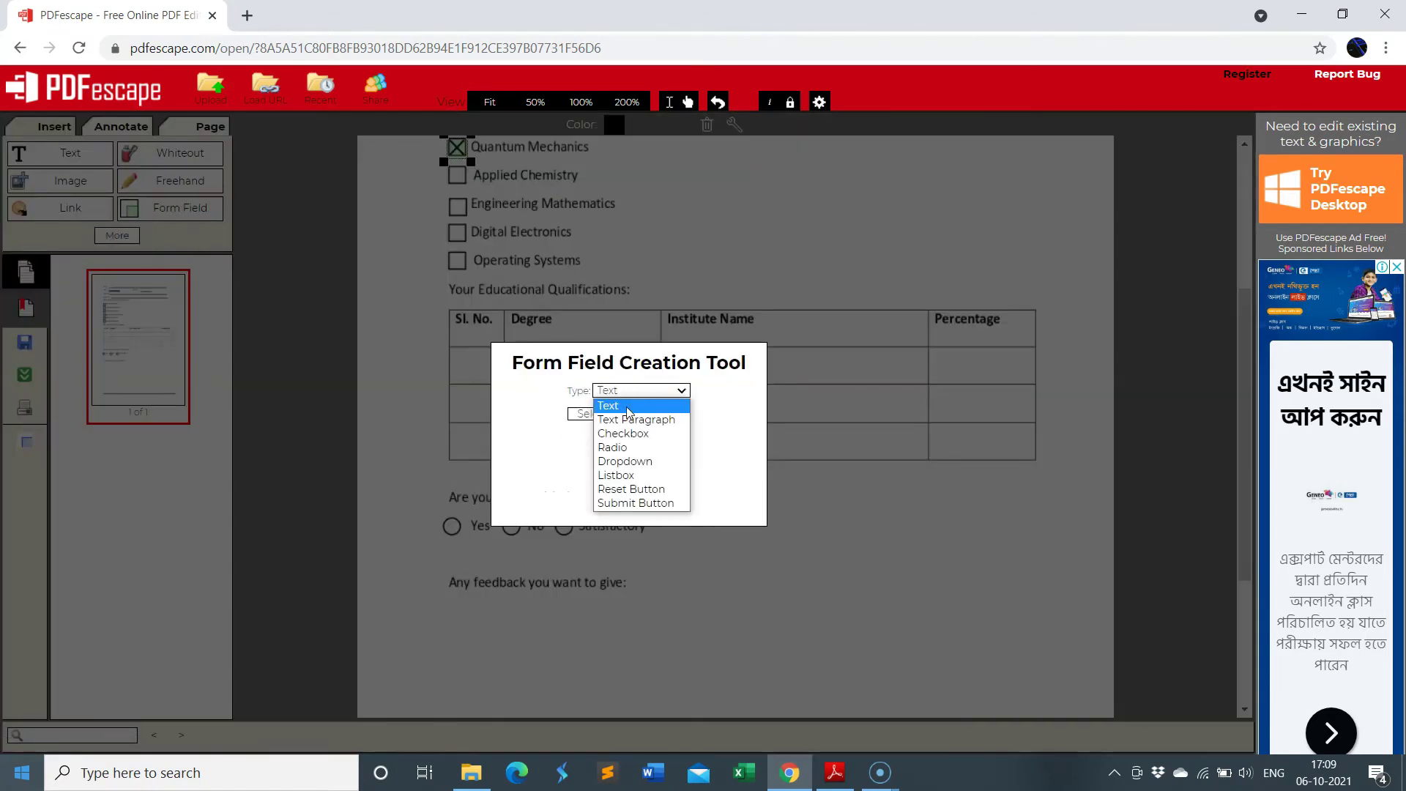
click(627, 409)
click(590, 414)
drag(473, 396, 501, 407)
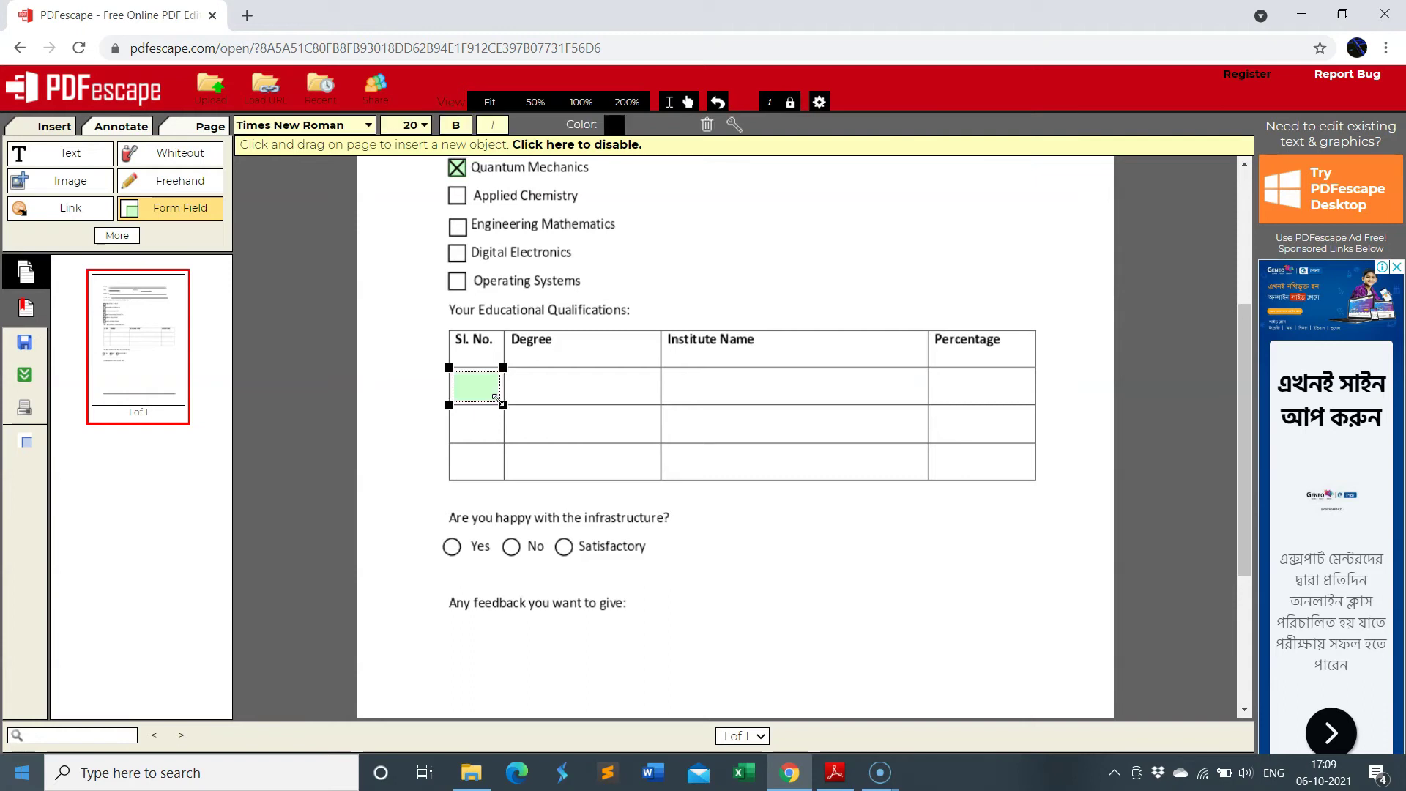
Set the maximum length of the Sl. No. text field to 2
click(734, 125)
double_click(655, 455)
text(2)
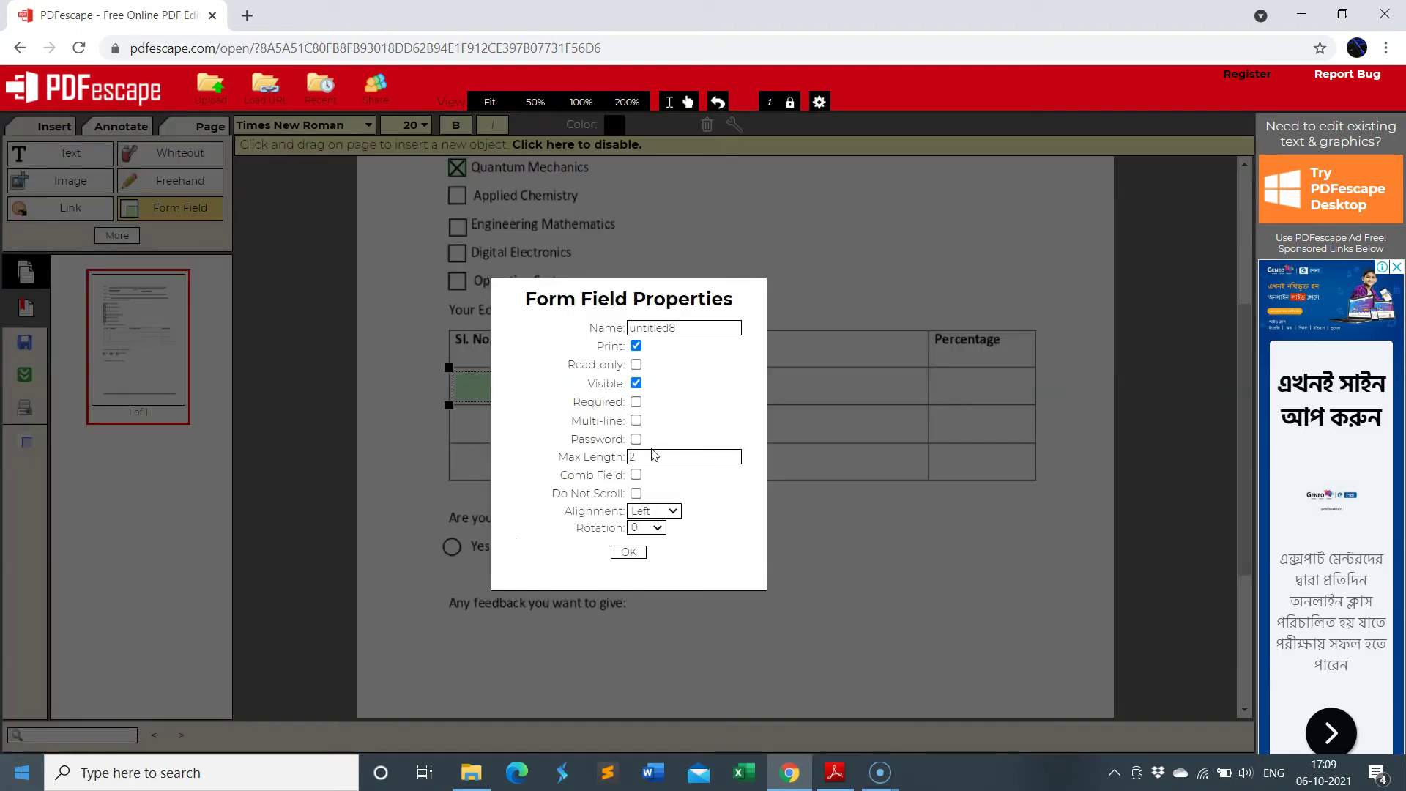
click(635, 557)
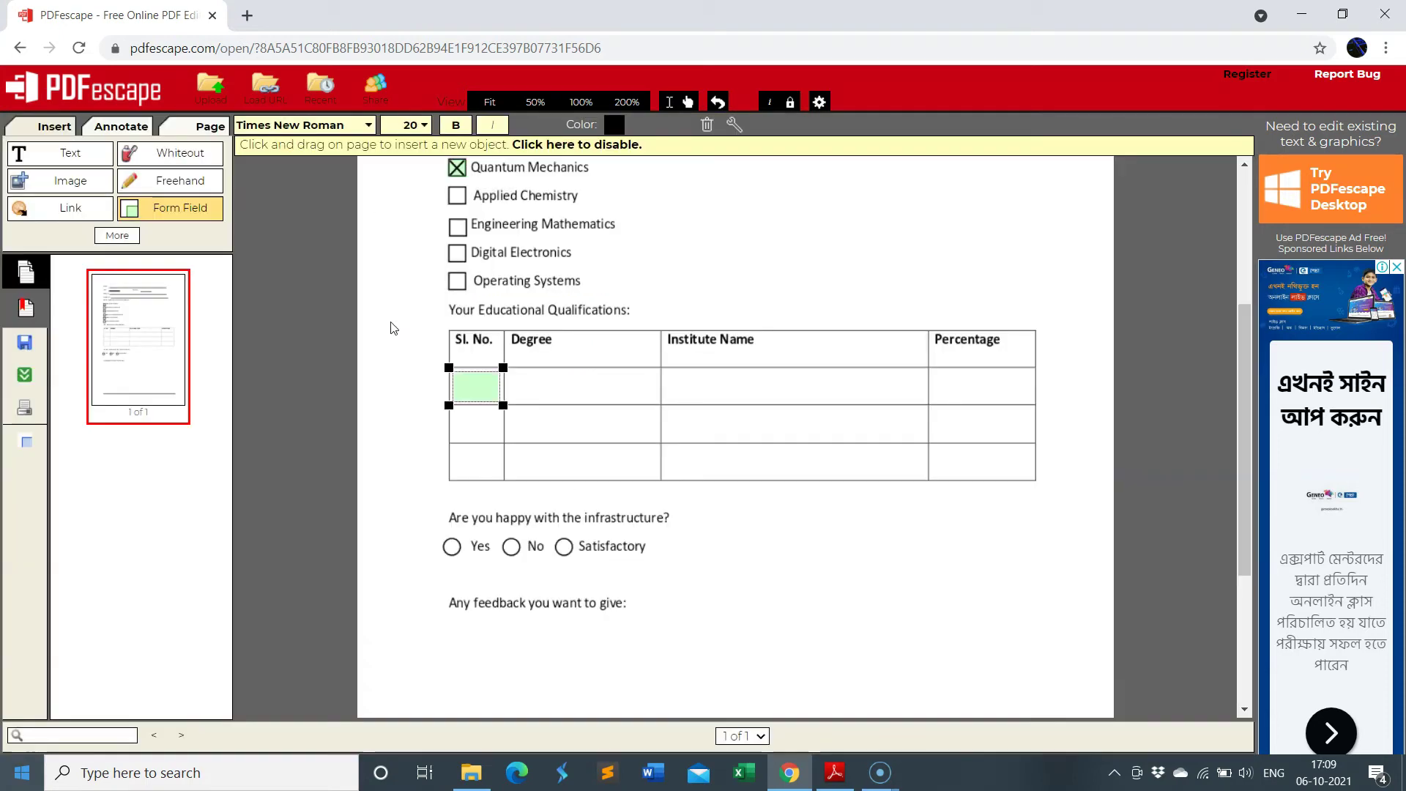
Add a form field of type Text filling the first empty Degree cell and leave insertion mode
click(189, 217)
click(615, 414)
drag(513, 379, 656, 408)
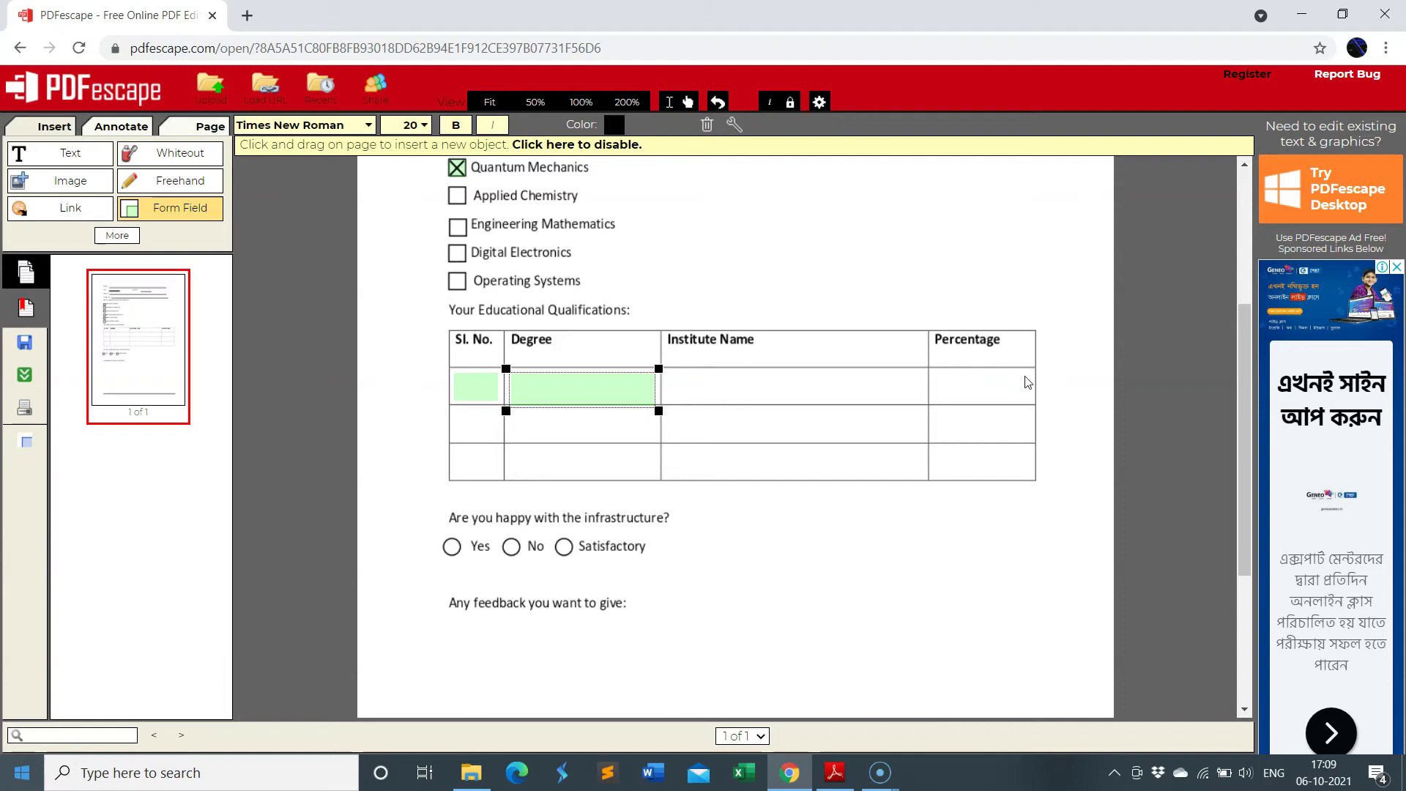
scroll(1029, 382, down, 1)
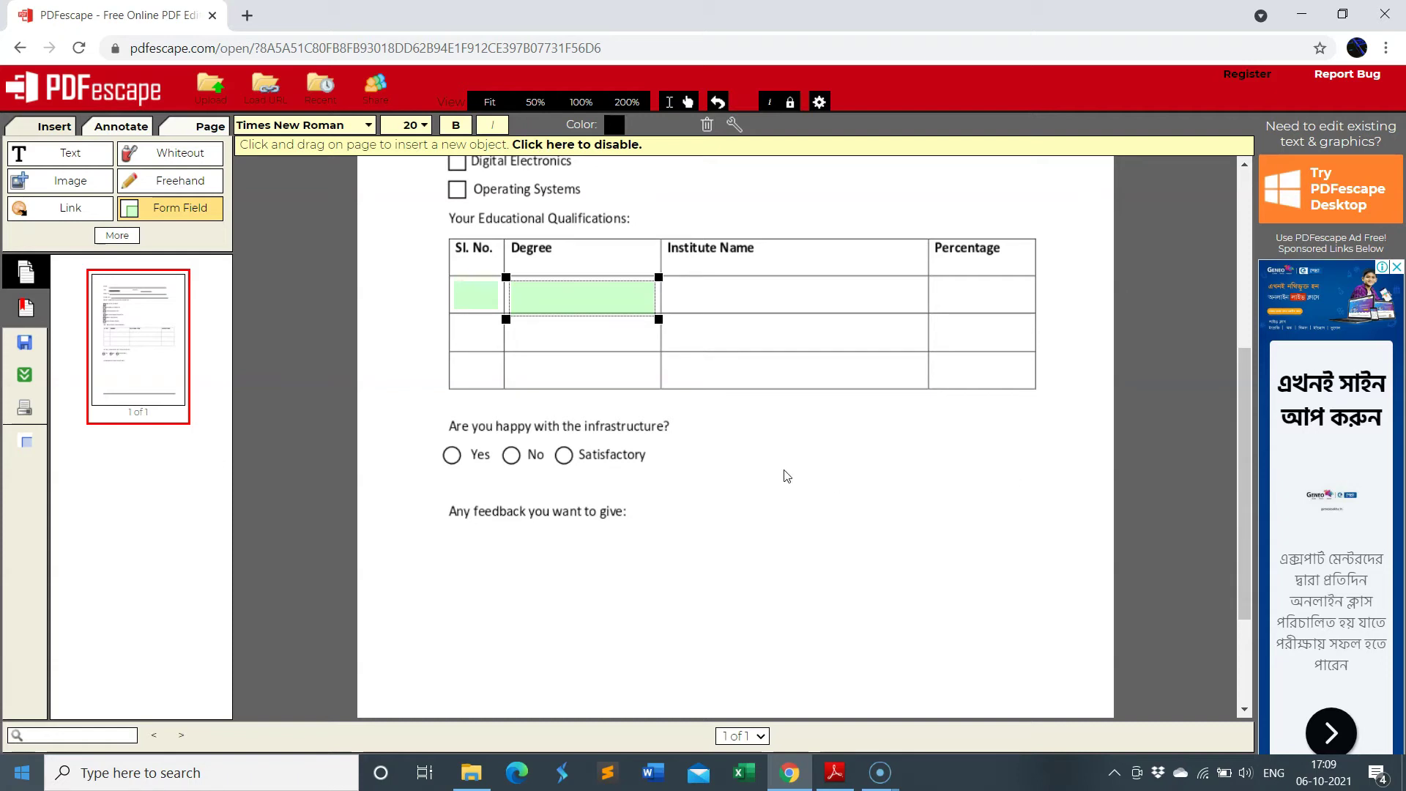
click(594, 146)
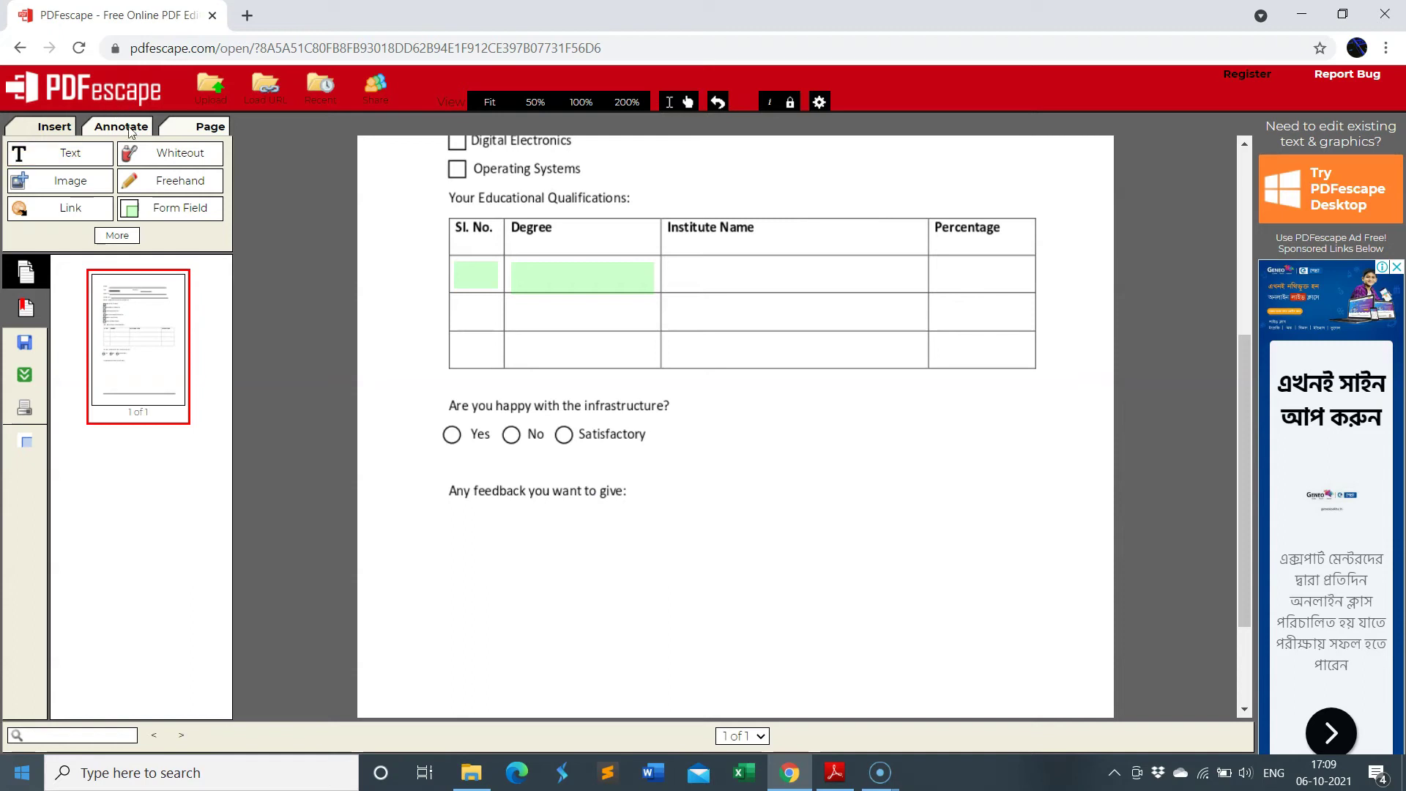
Add a form field of type Radio over the circle beside Yes under the infrastructure question
click(139, 208)
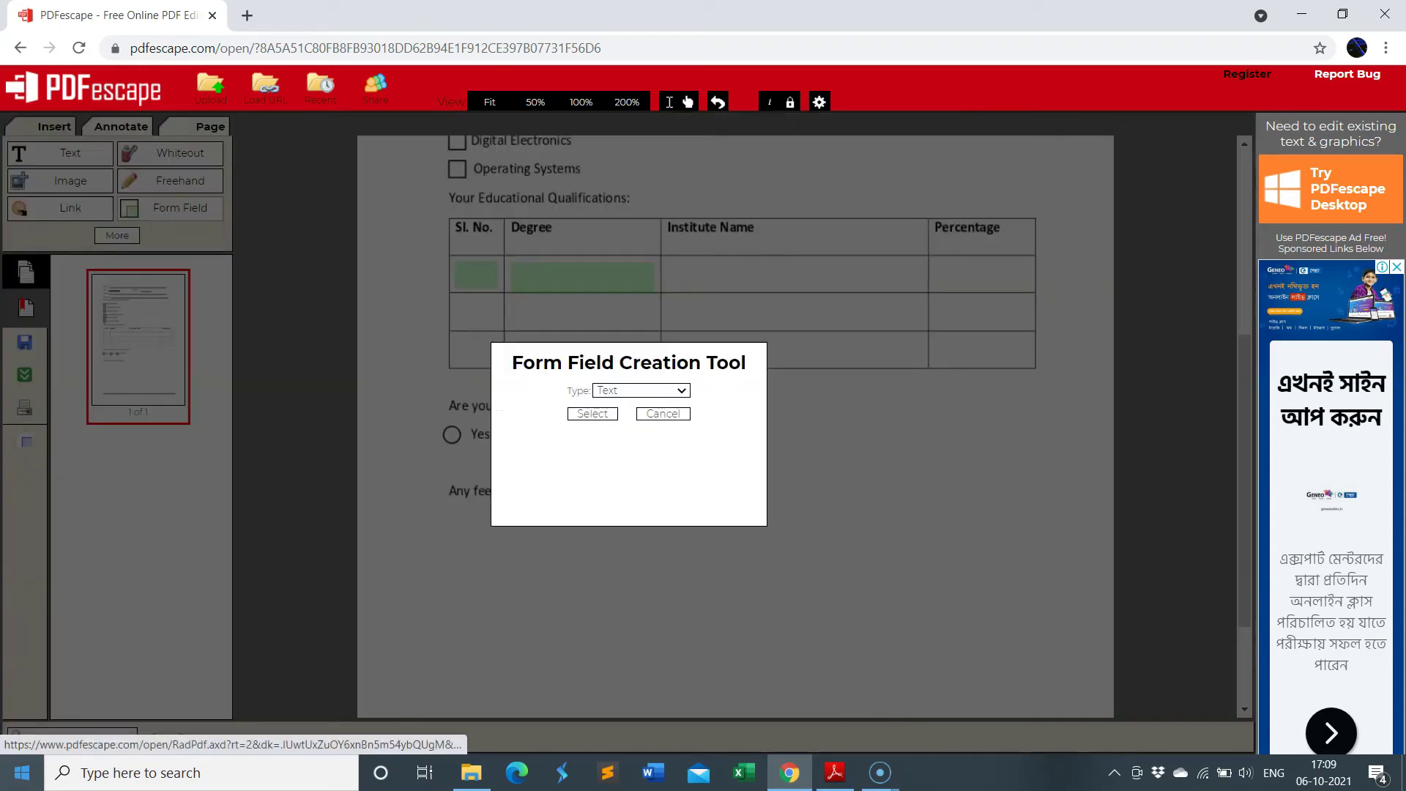
click(673, 396)
click(637, 447)
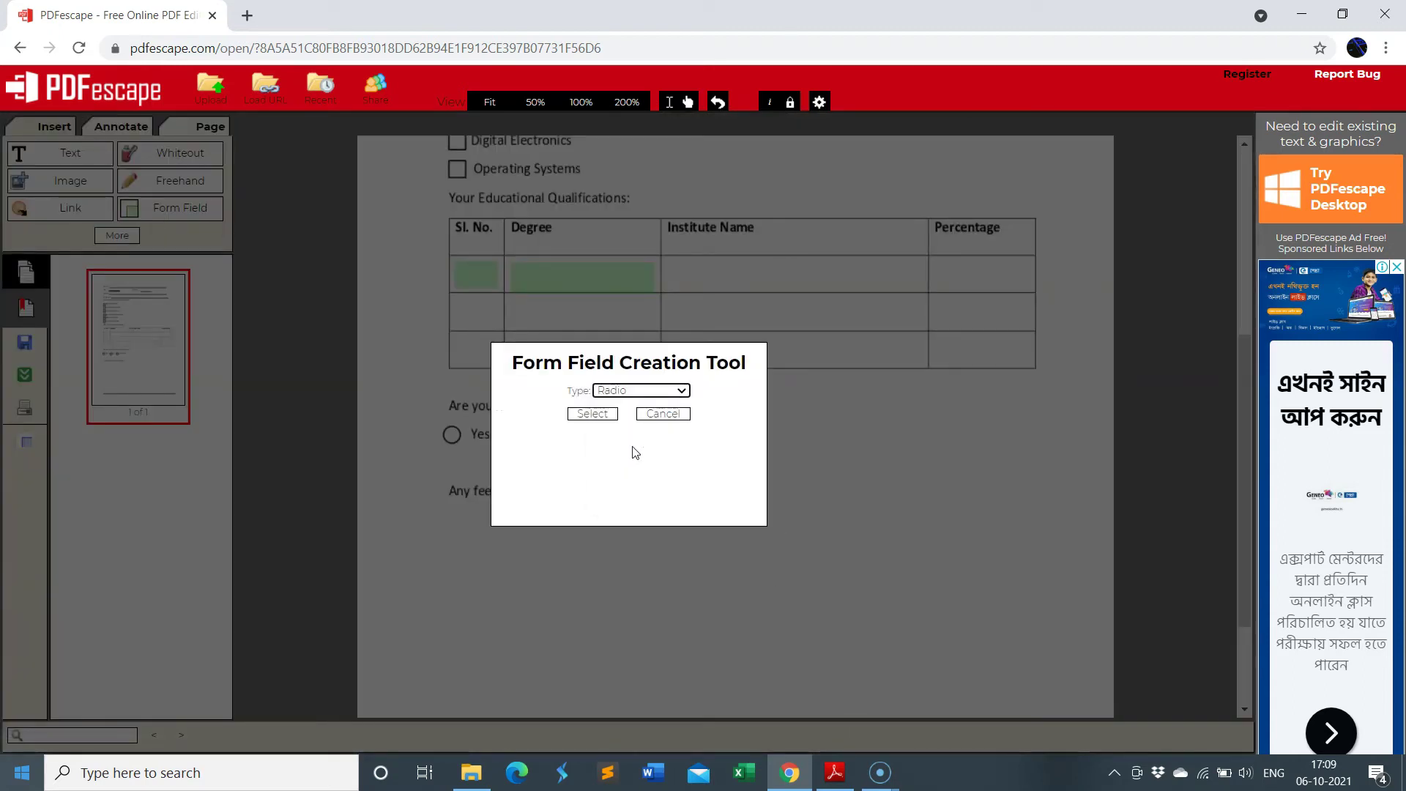
click(606, 416)
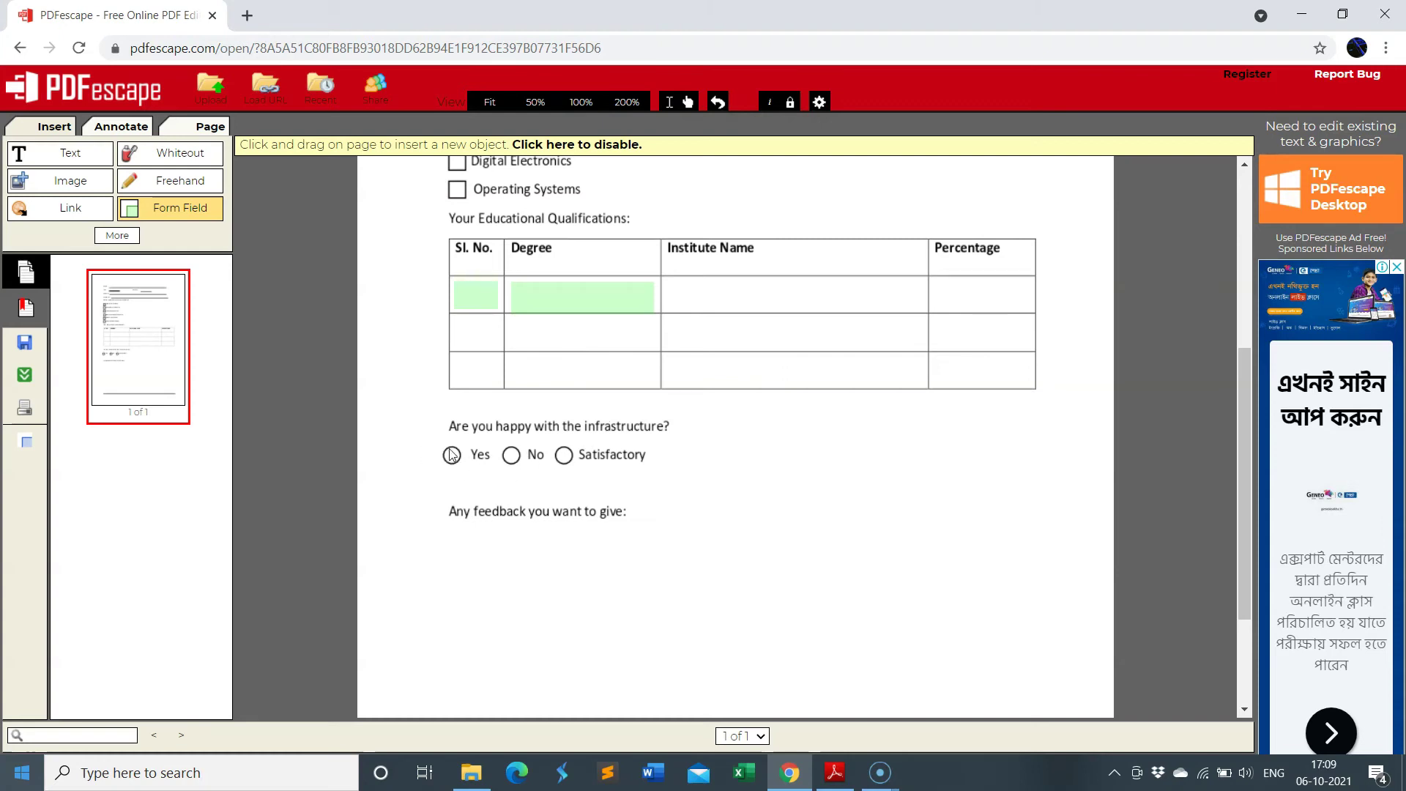
drag(451, 455, 464, 468)
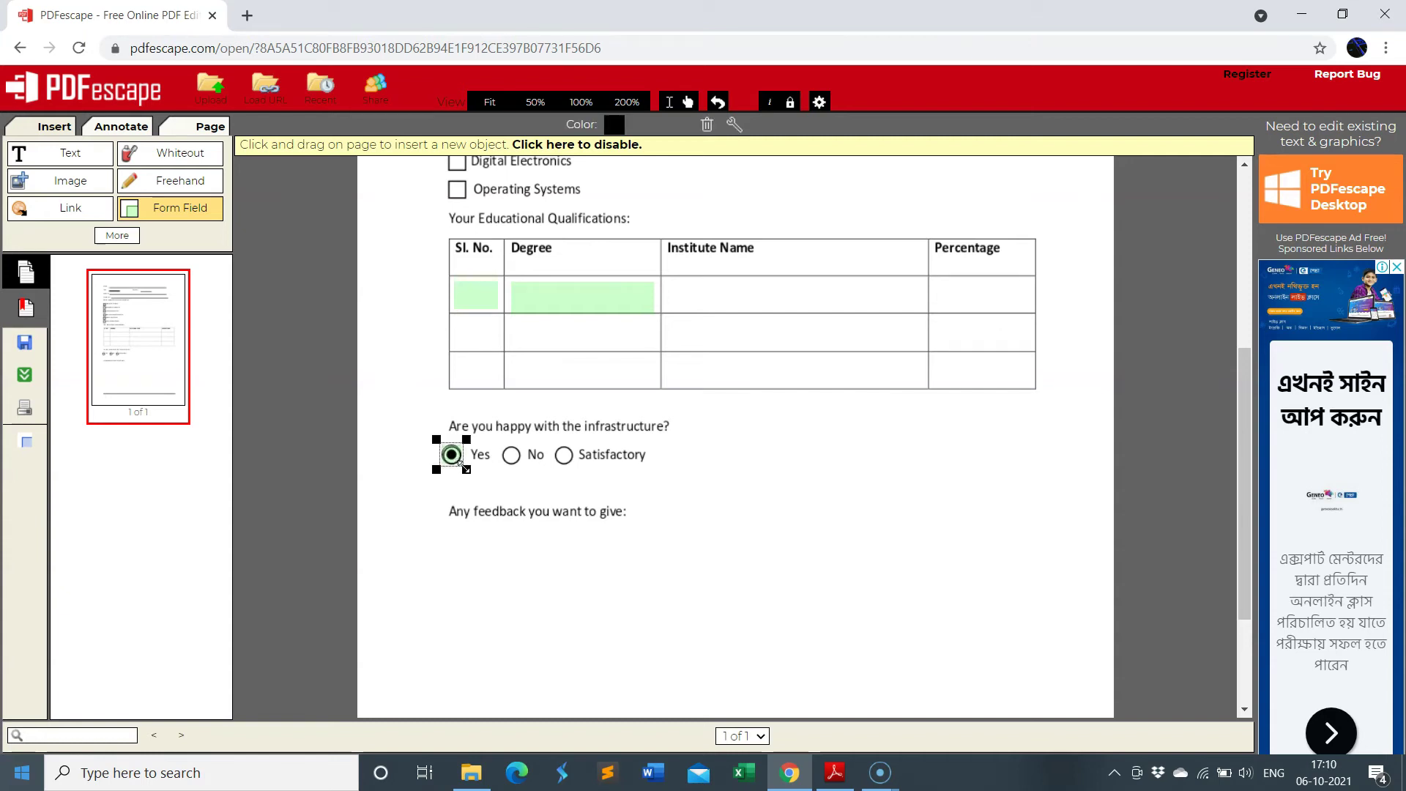
Set the Yes radio button's check type to Circle and replace its default field name with a group name
click(734, 125)
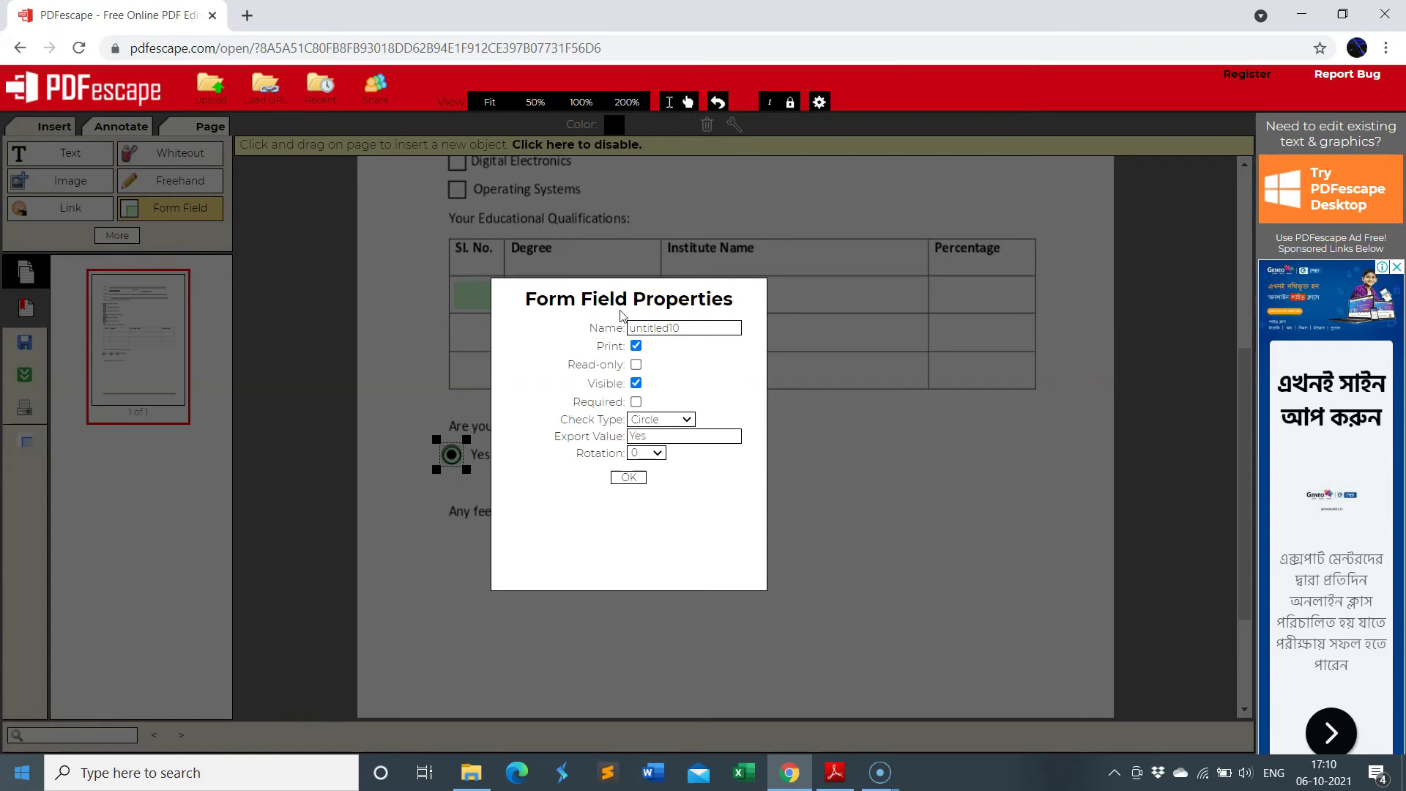
click(689, 421)
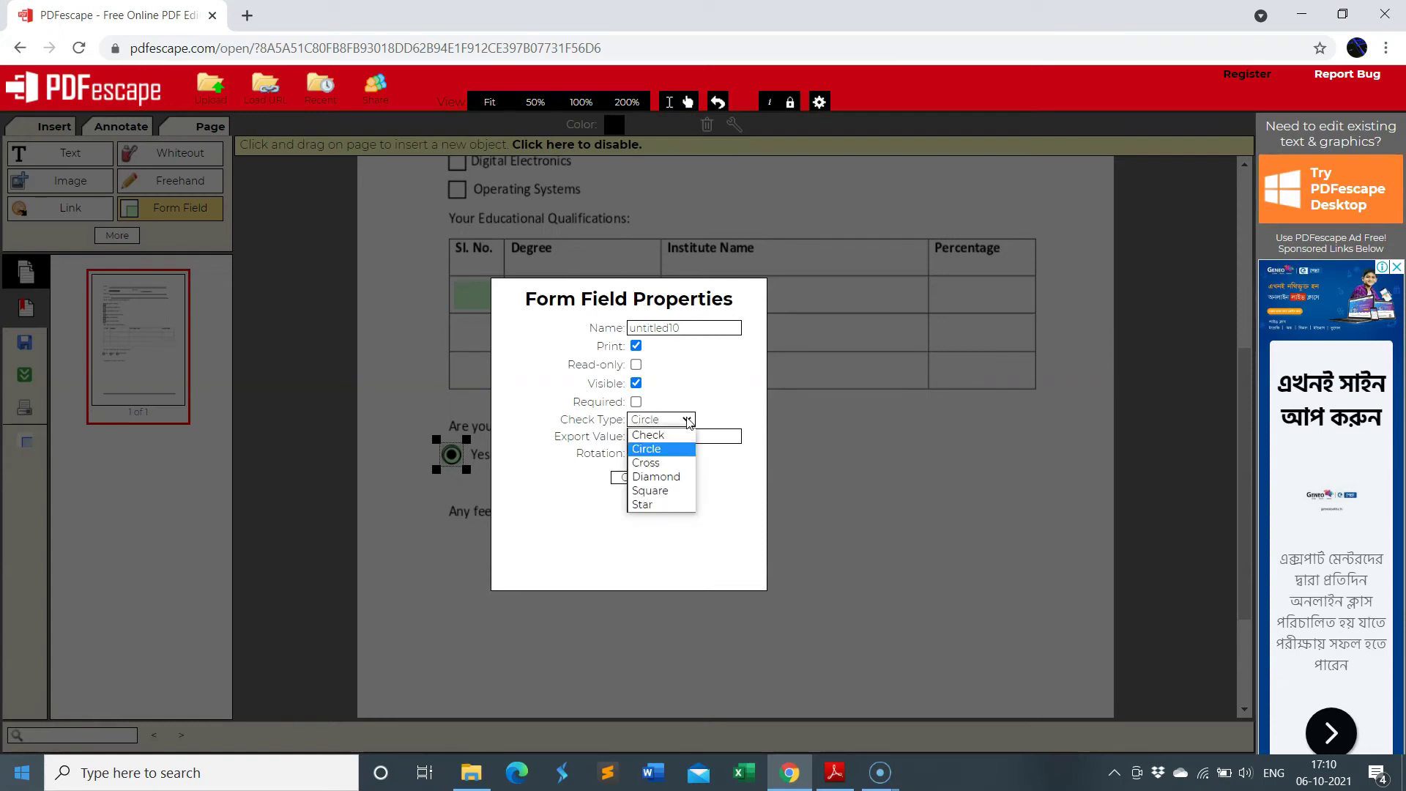
click(655, 449)
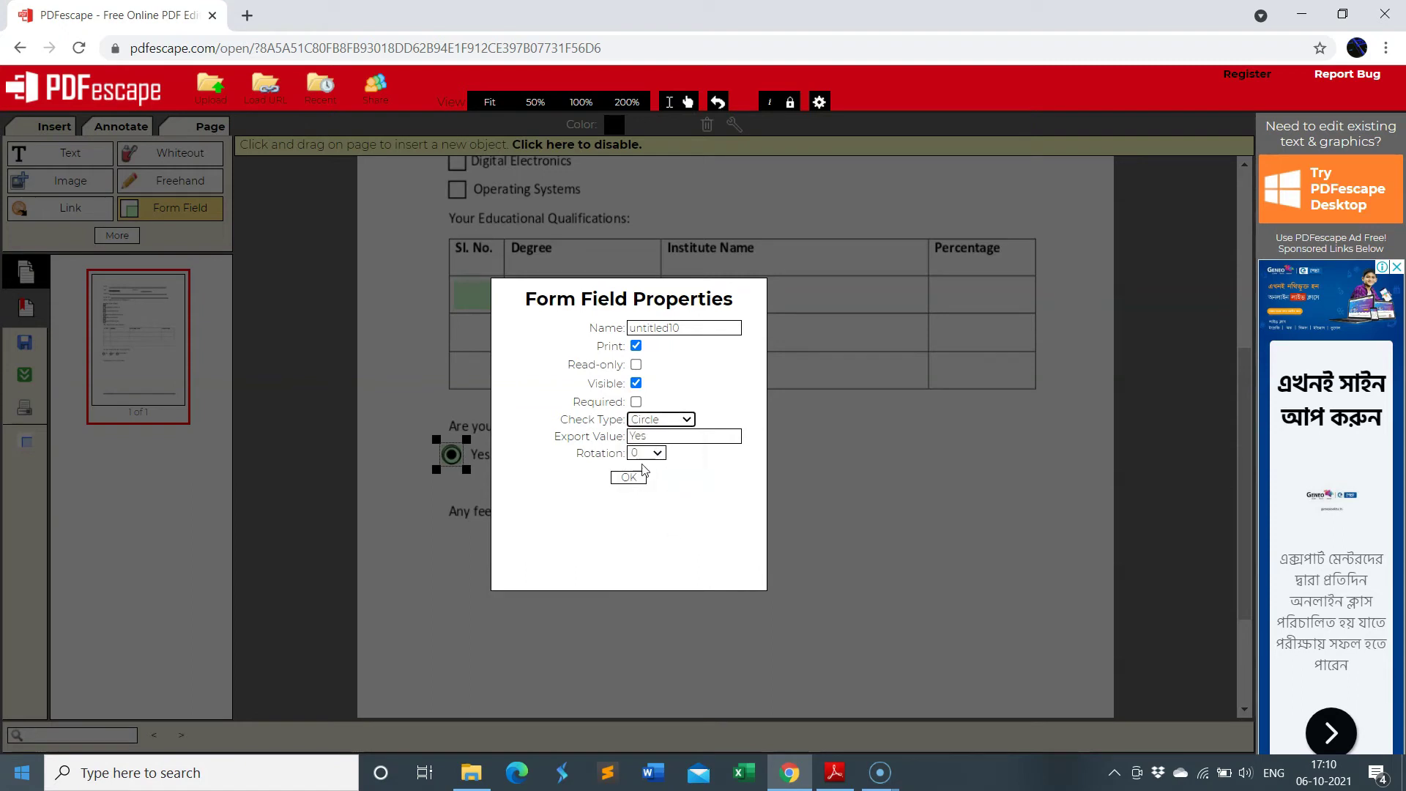
drag(696, 328, 623, 337)
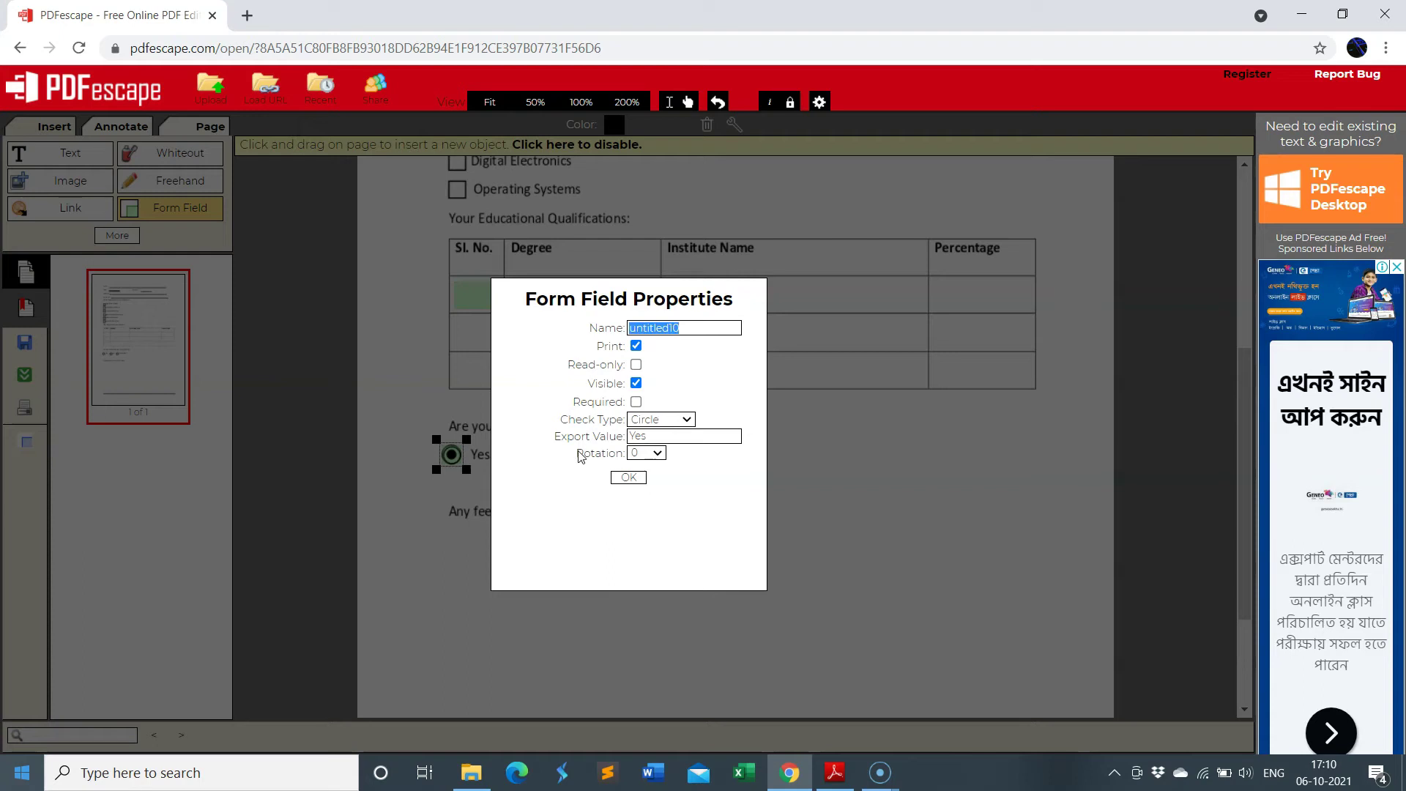
text(ra)
click(631, 480)
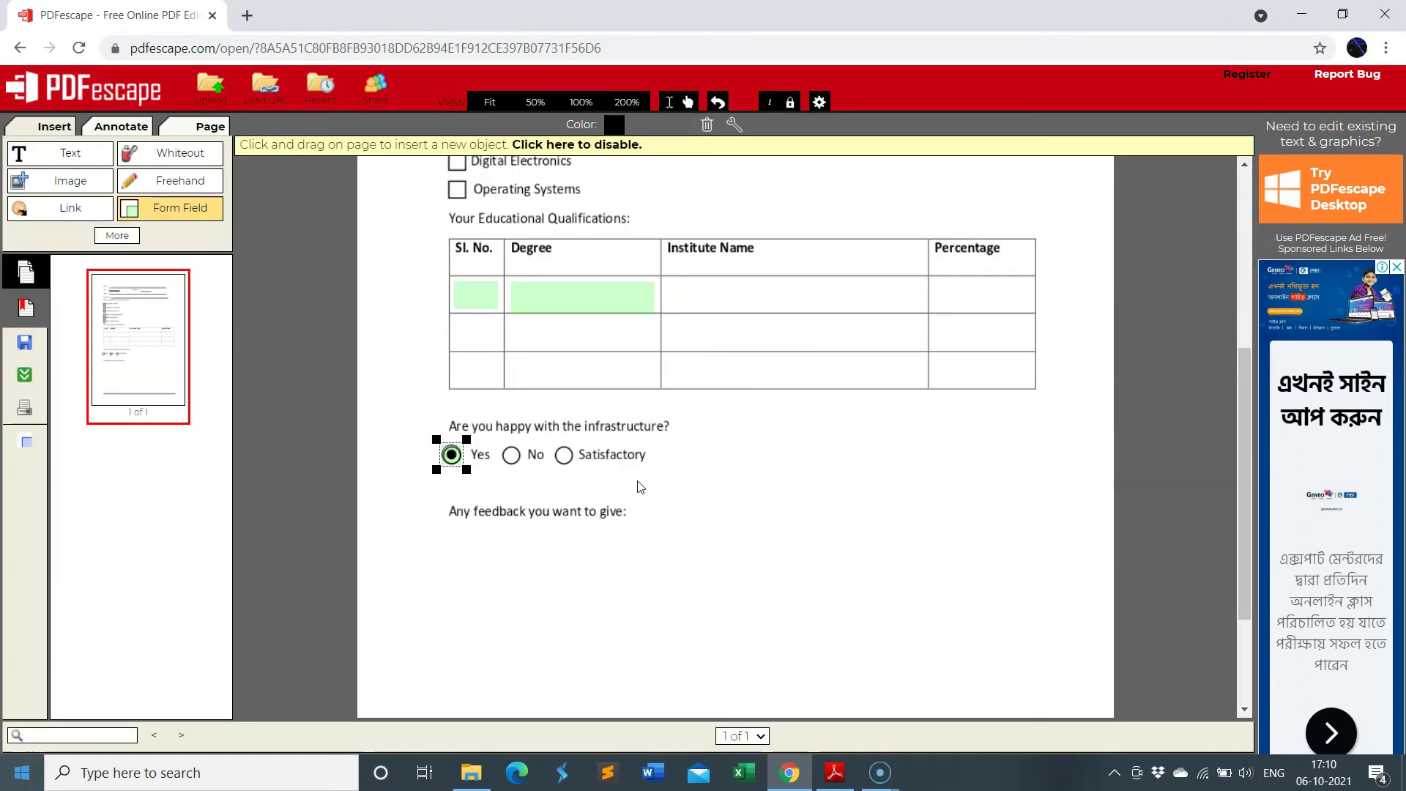
click(566, 150)
Add a form field of type Radio over the circle beside No and fit it to the circle
click(187, 211)
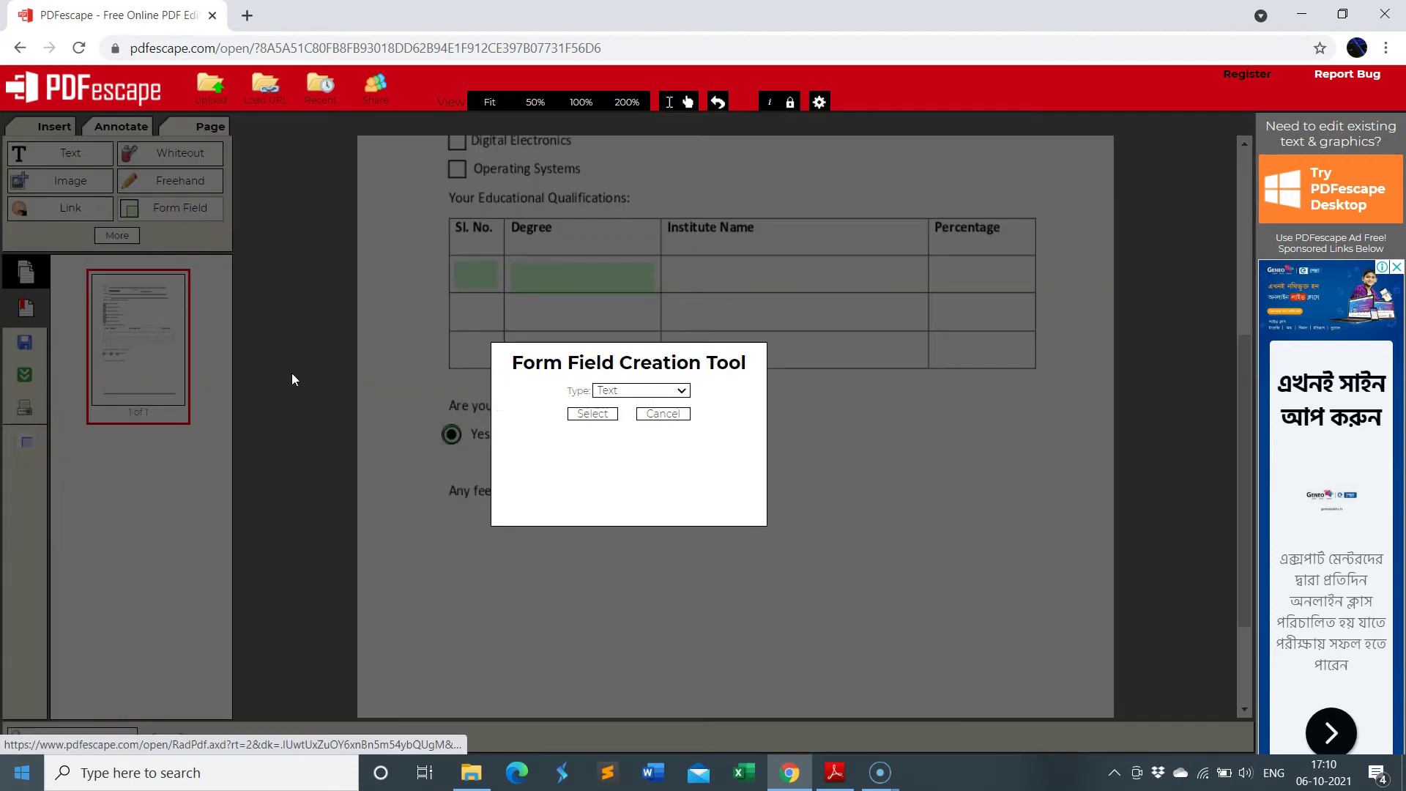
click(619, 390)
click(612, 446)
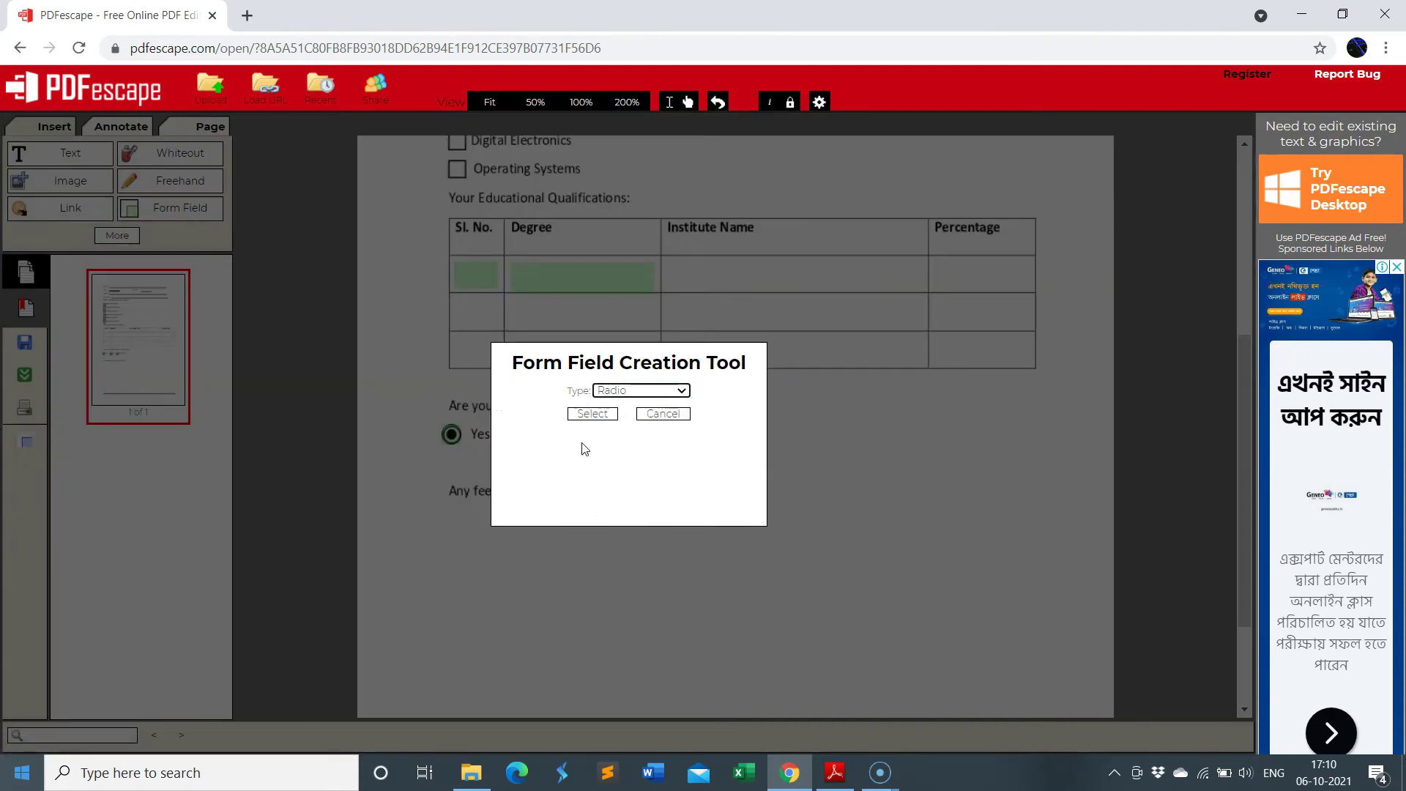
click(579, 413)
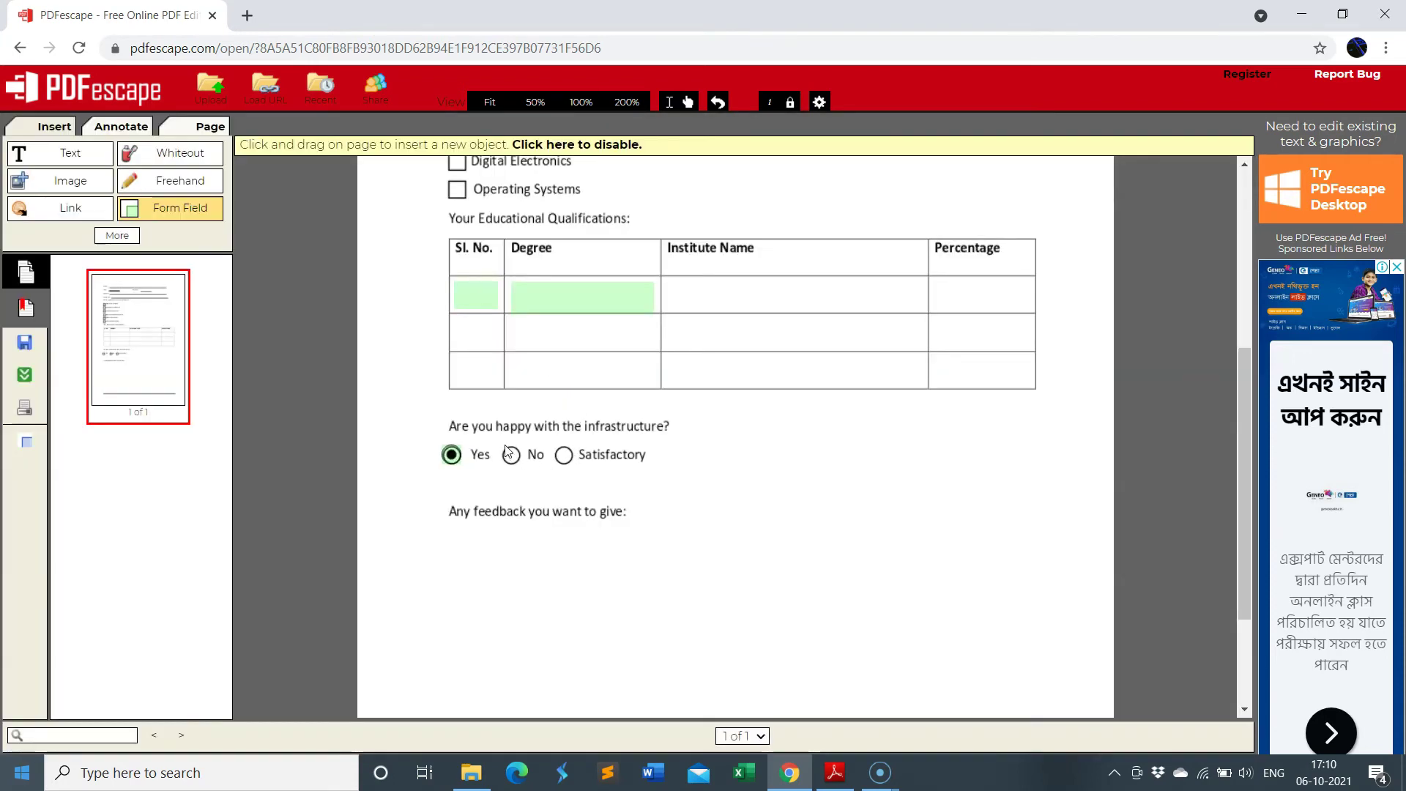
drag(506, 450, 514, 460)
click(520, 464)
drag(499, 441, 499, 442)
Name the No radio field "radio", matching the Yes radio button's field name
click(731, 126)
drag(693, 328, 622, 324)
text(radio)
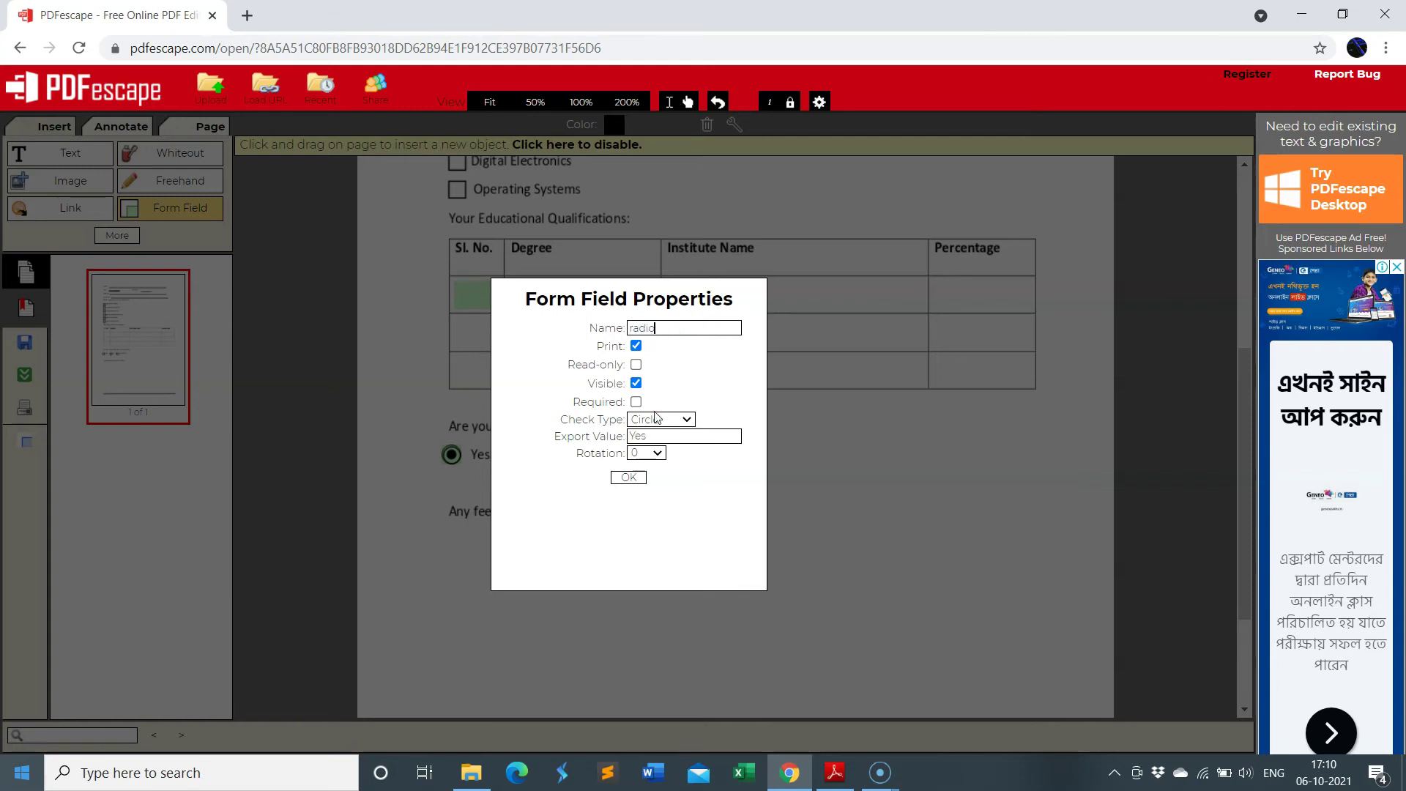
click(634, 480)
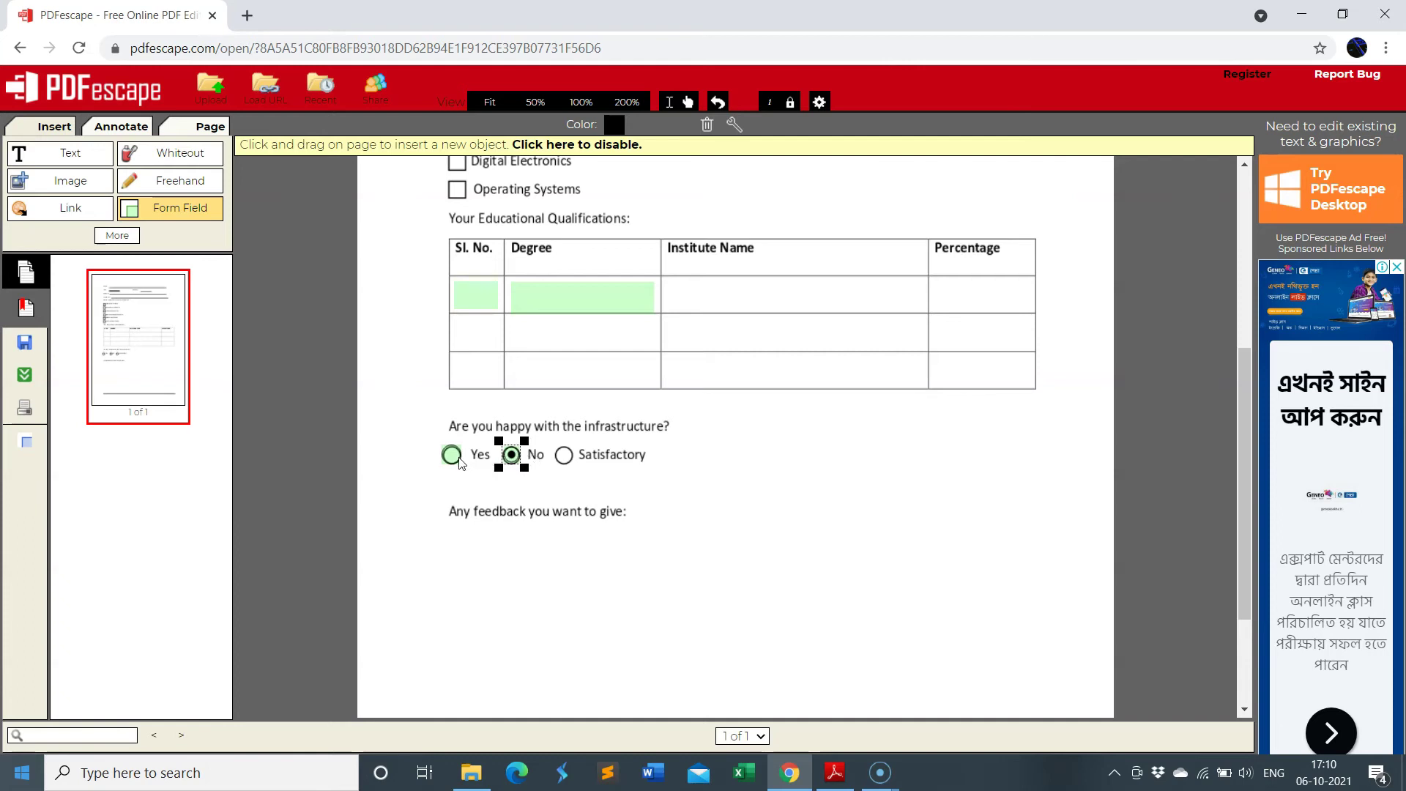
Test the radio group by switching the selection back and forth between Yes and No
click(452, 434)
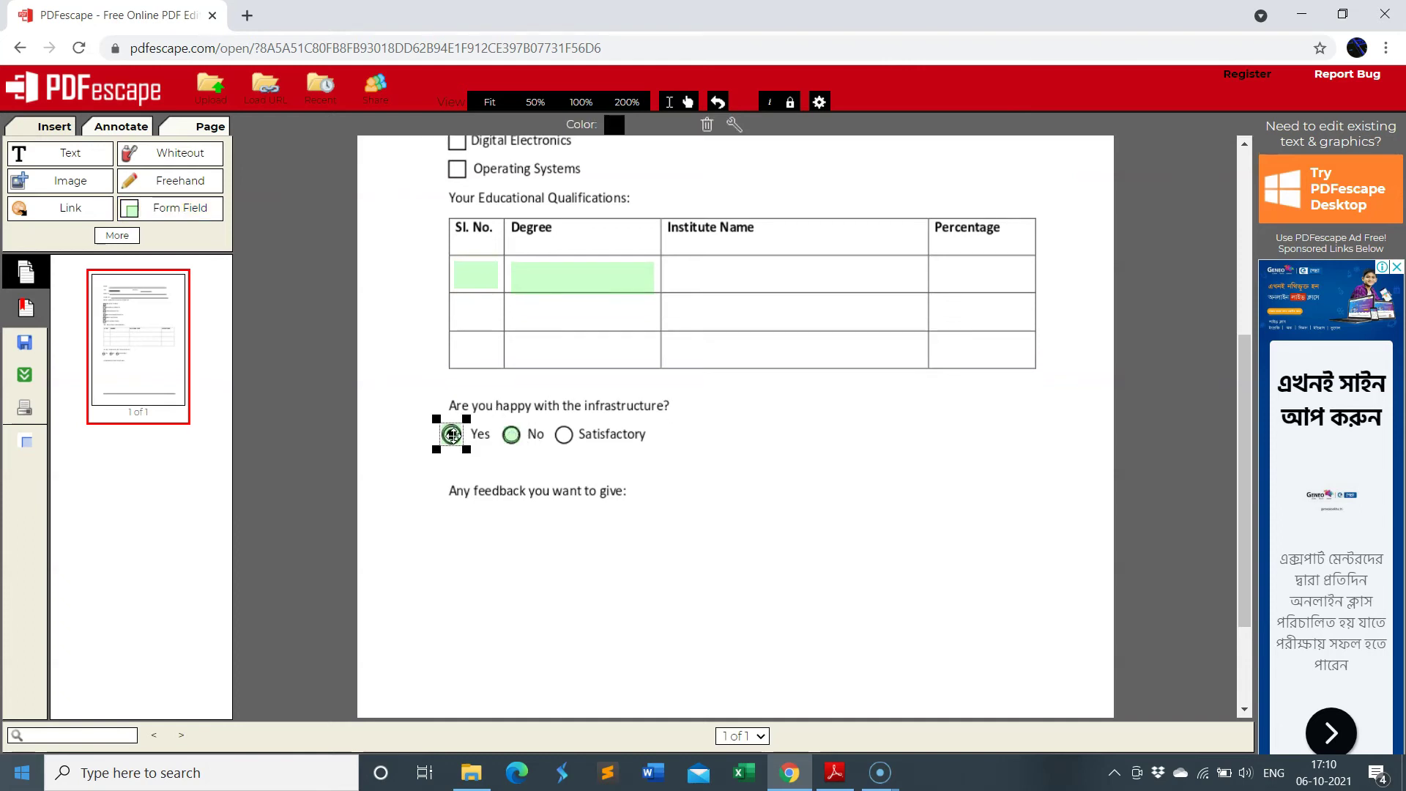
click(511, 435)
click(452, 435)
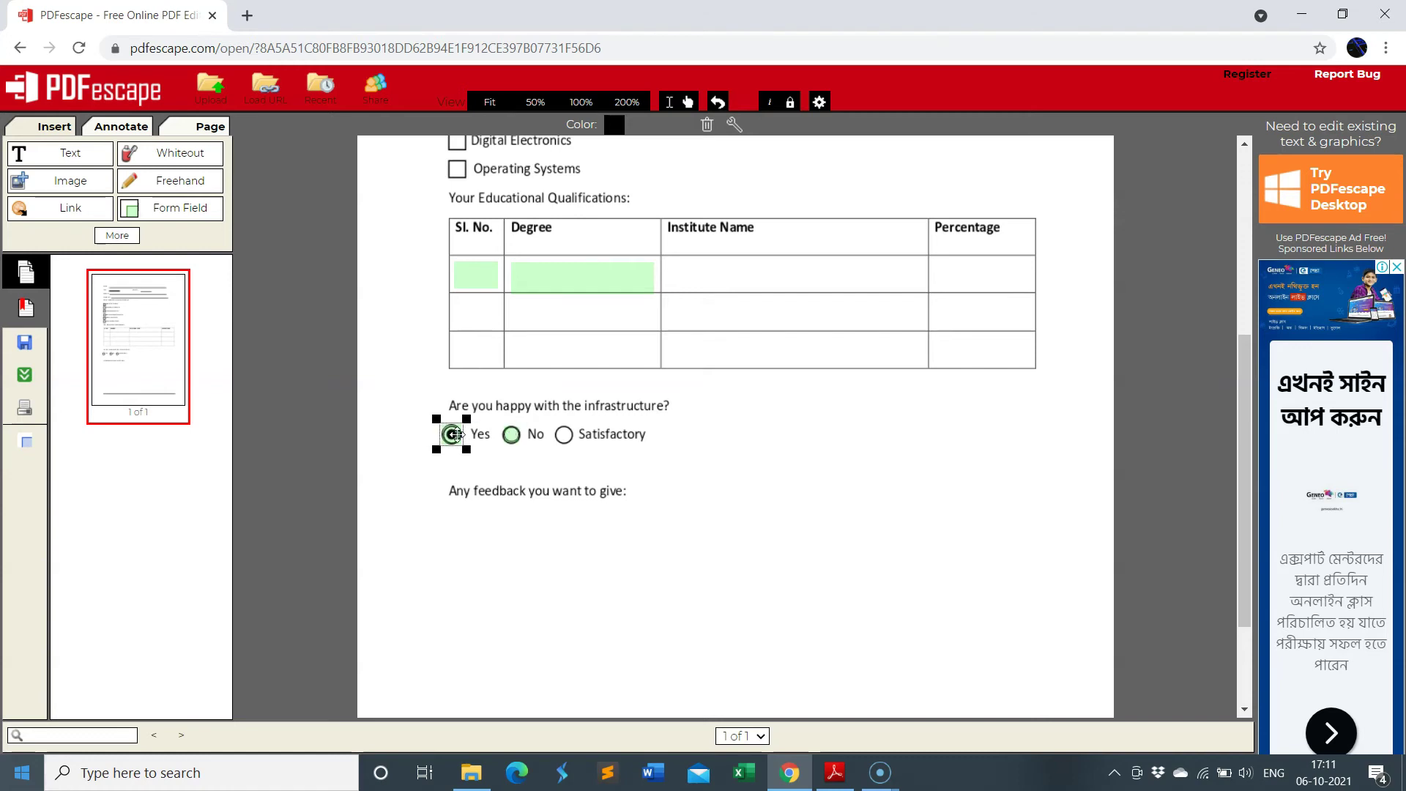
click(516, 435)
Add a form field of type Radio over the circle beside Satisfactory
click(176, 208)
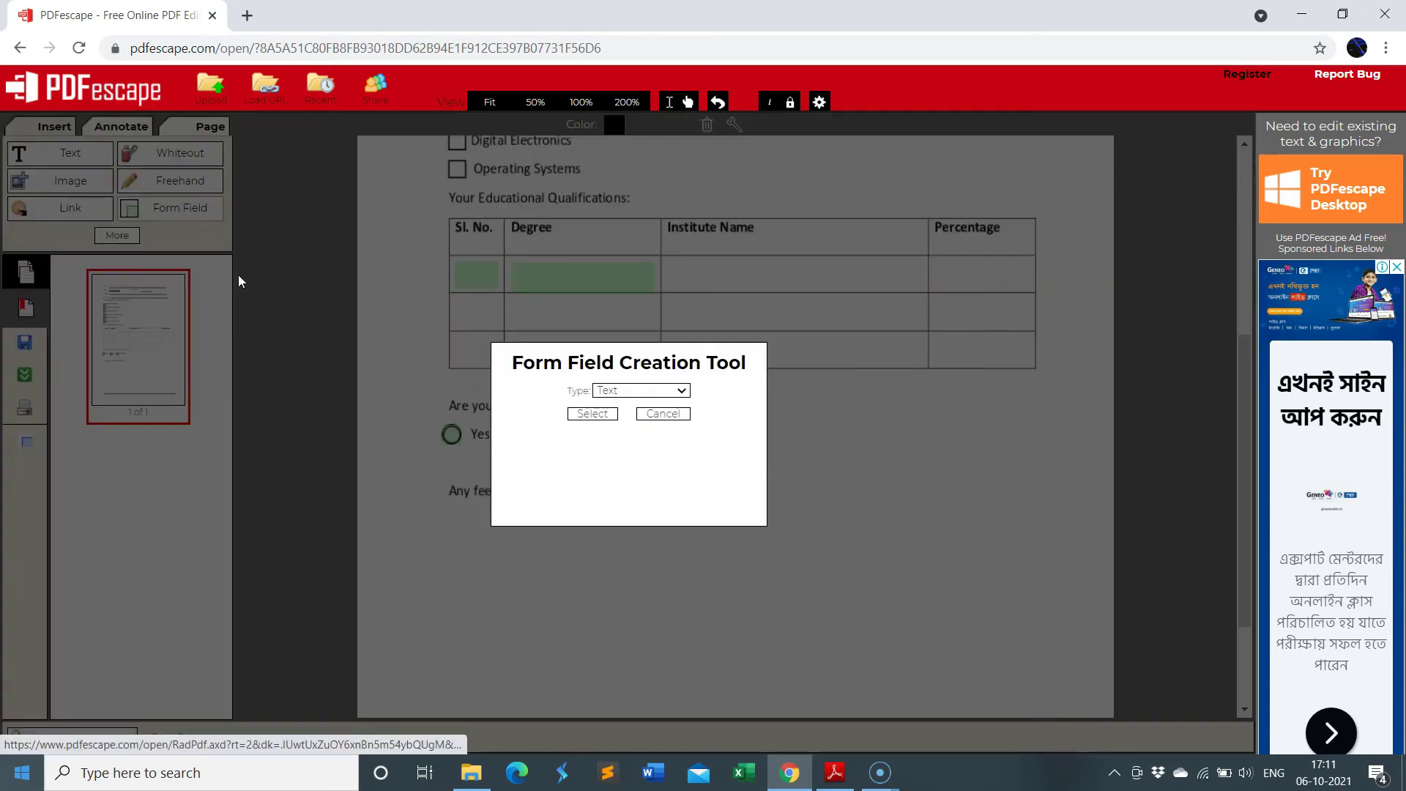
click(617, 390)
click(608, 443)
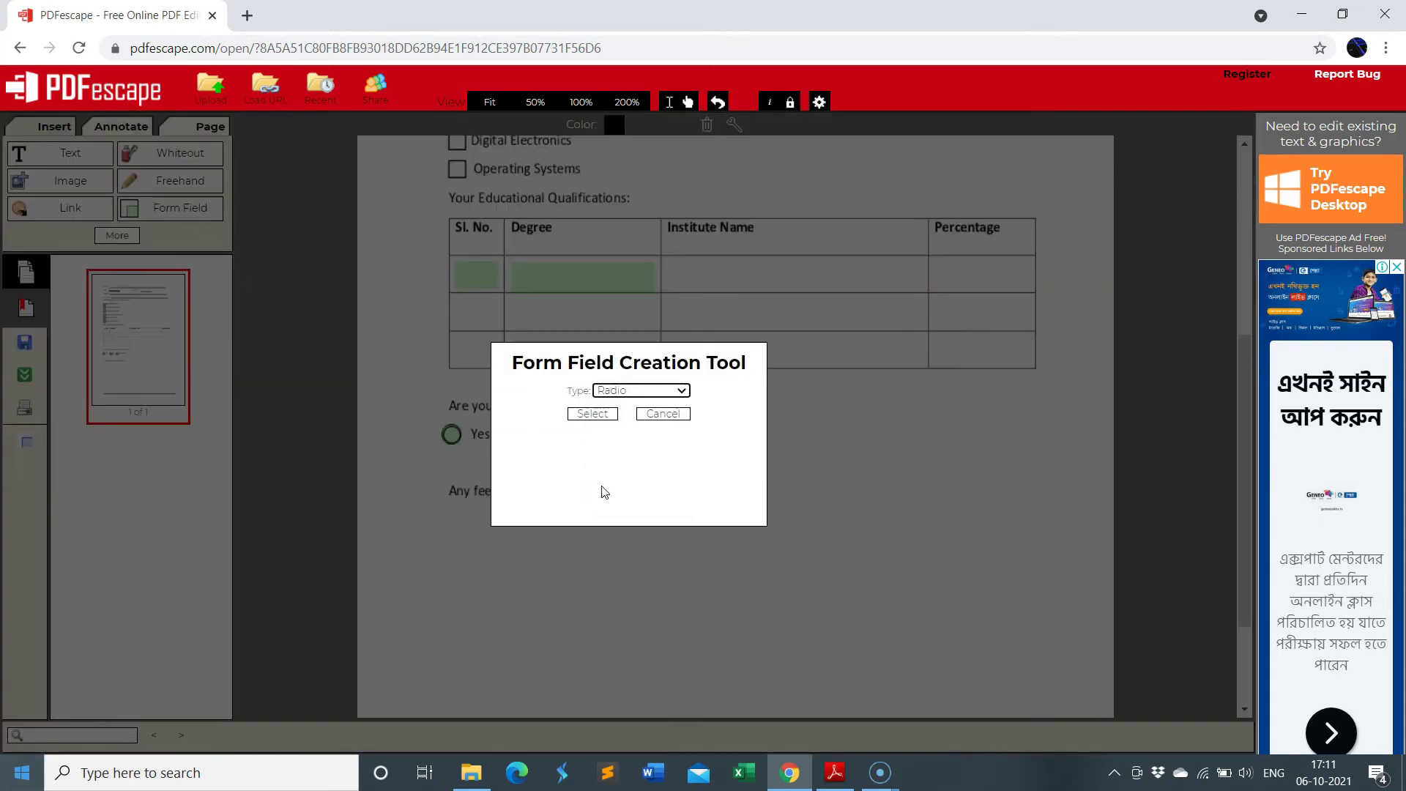
click(601, 415)
drag(556, 445, 578, 469)
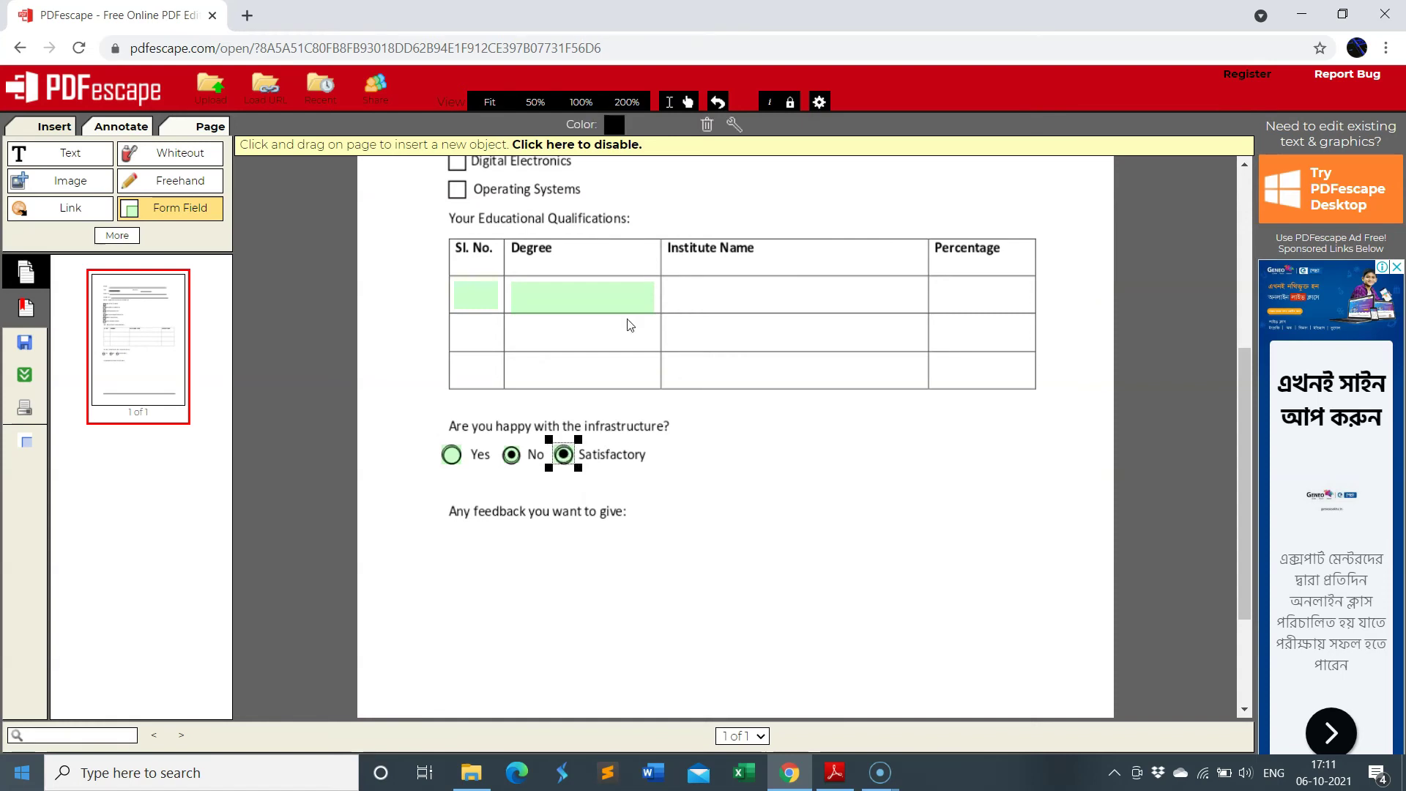
Give the Satisfactory radio field the same name as the Yes and No fields to form one group, and leave insertion mode
click(734, 125)
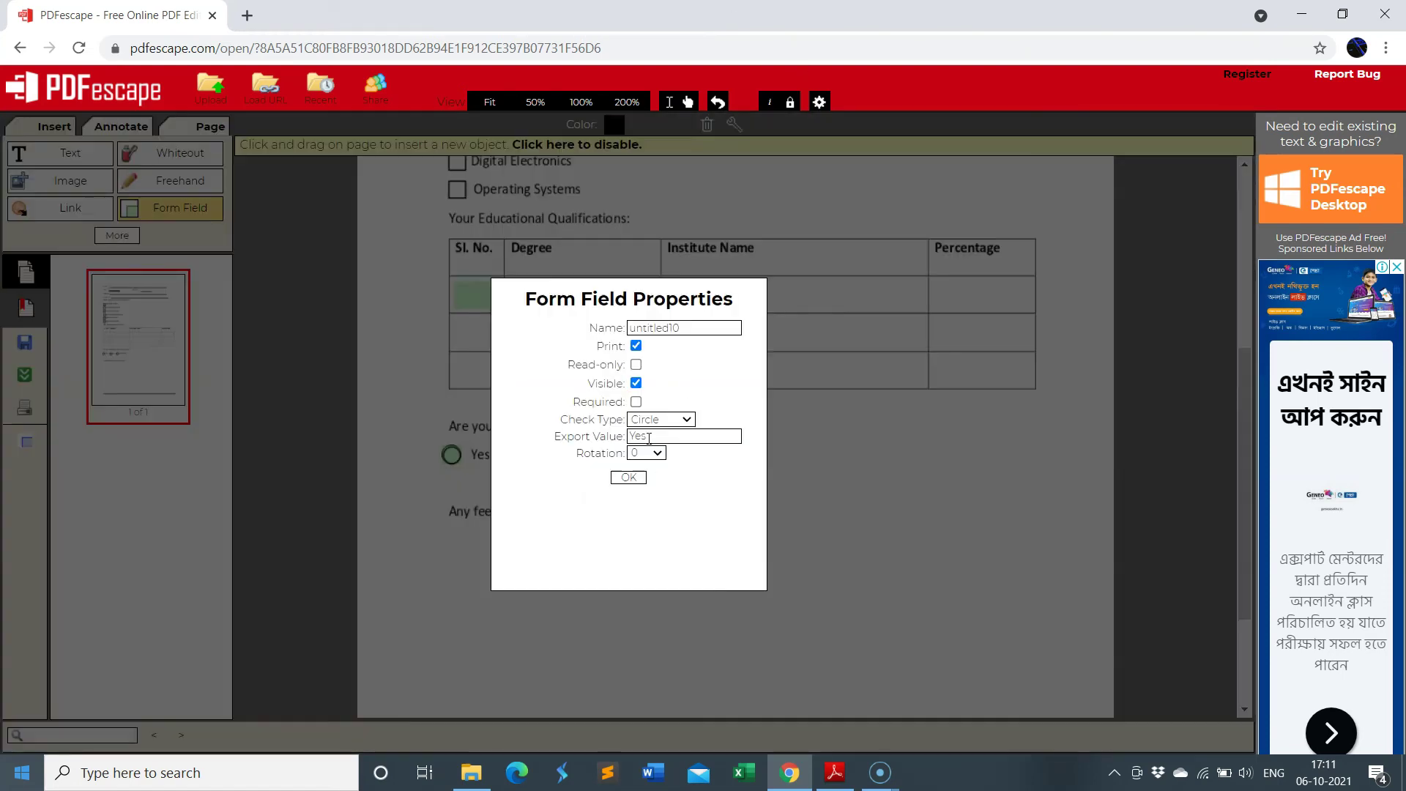
text(happy)
key(Return)
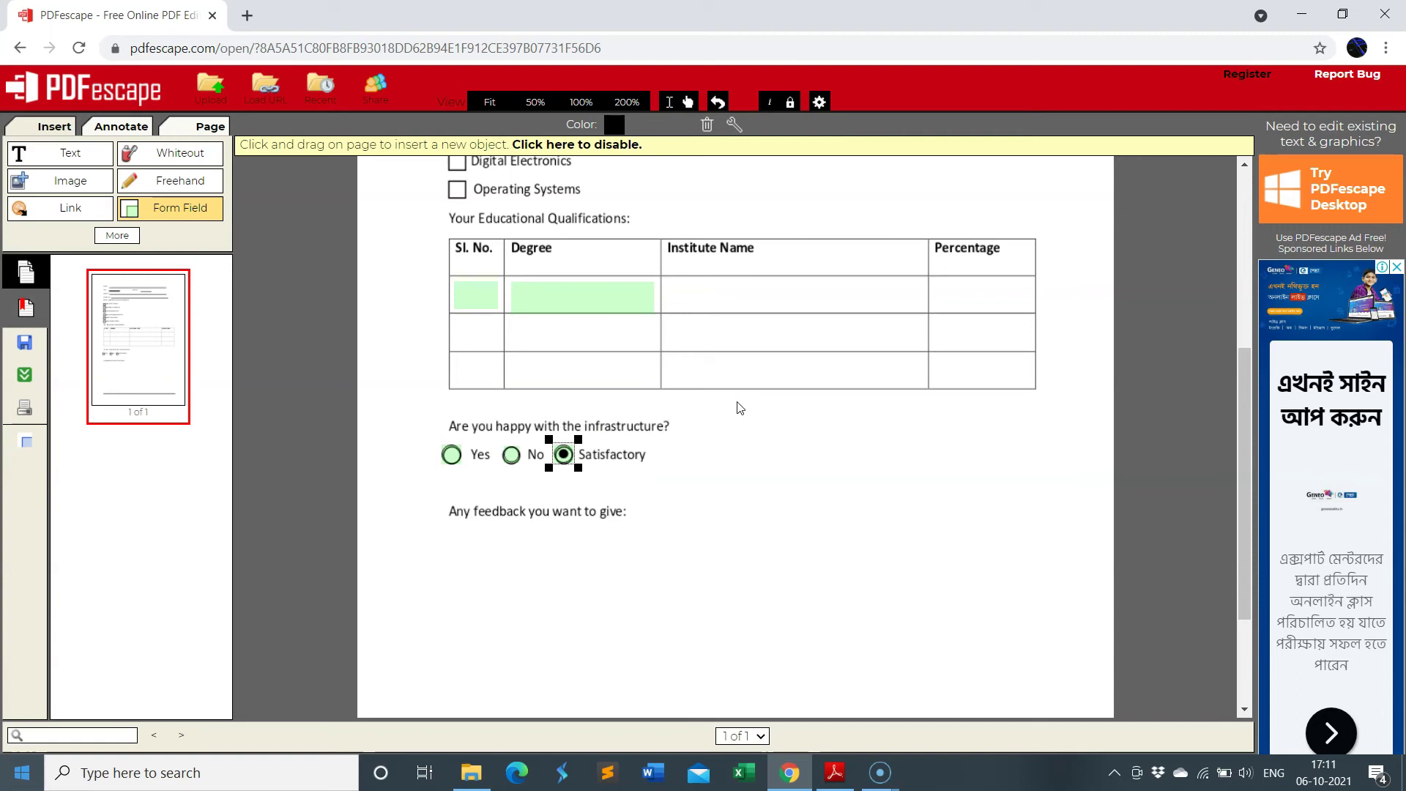
scroll(737, 408, down, 2)
click(615, 463)
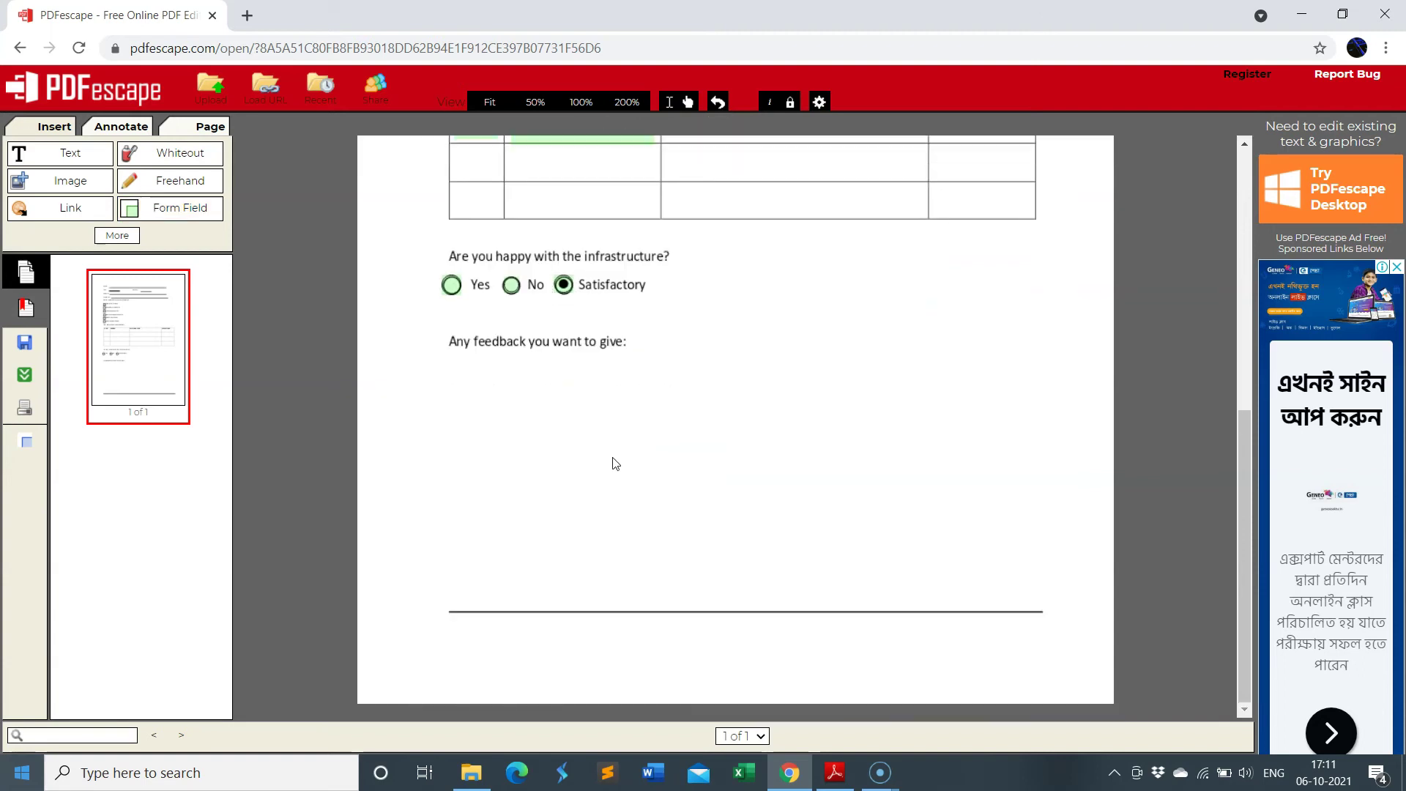
Add a form field of type Text Paragraph covering the blank area between the feedback question and the line below it
click(170, 208)
click(395, 353)
click(625, 391)
click(627, 418)
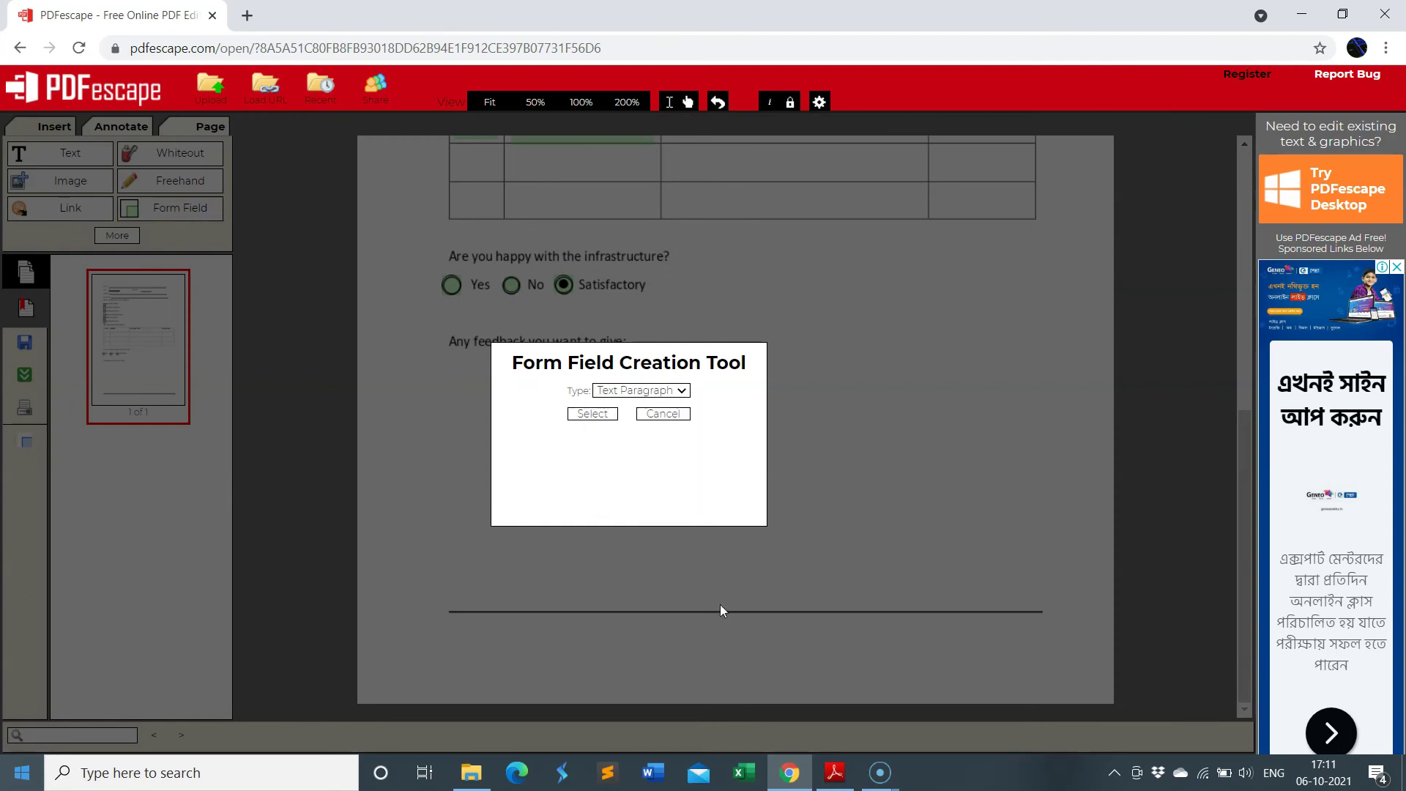
click(592, 414)
drag(446, 389, 1048, 634)
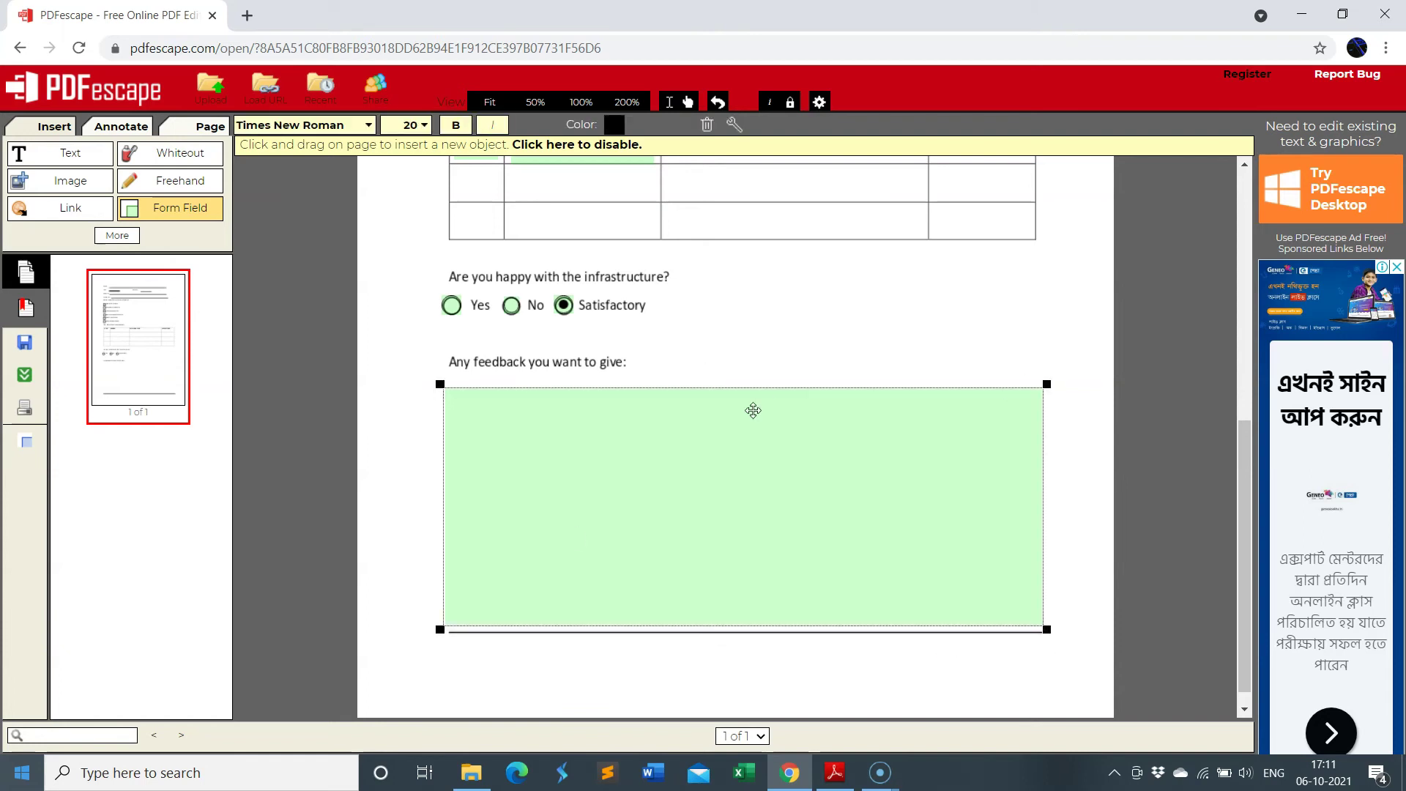
Set the feedback paragraph field's maximum length to 200 and leave insertion mode
click(733, 126)
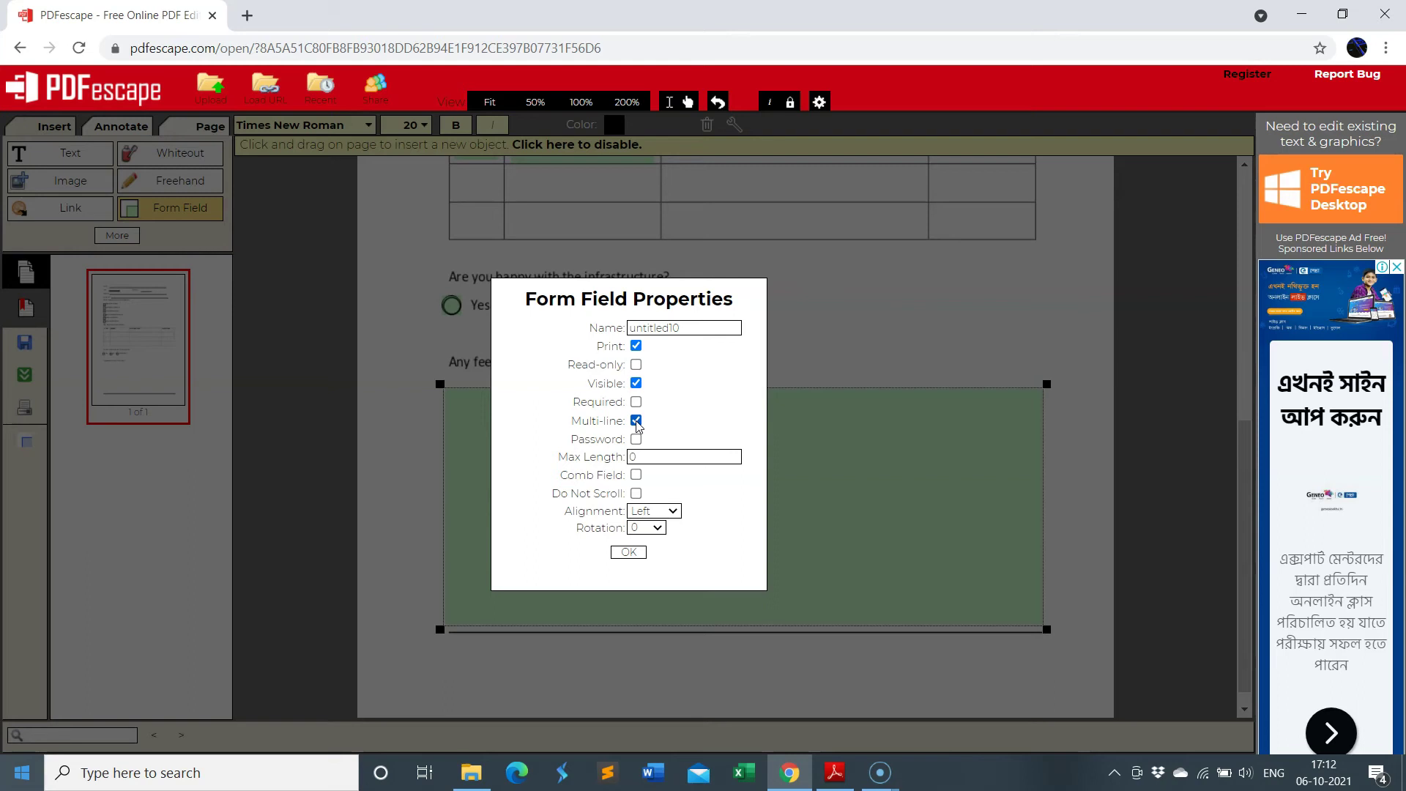
click(607, 461)
text(200)
click(636, 494)
click(636, 493)
click(636, 552)
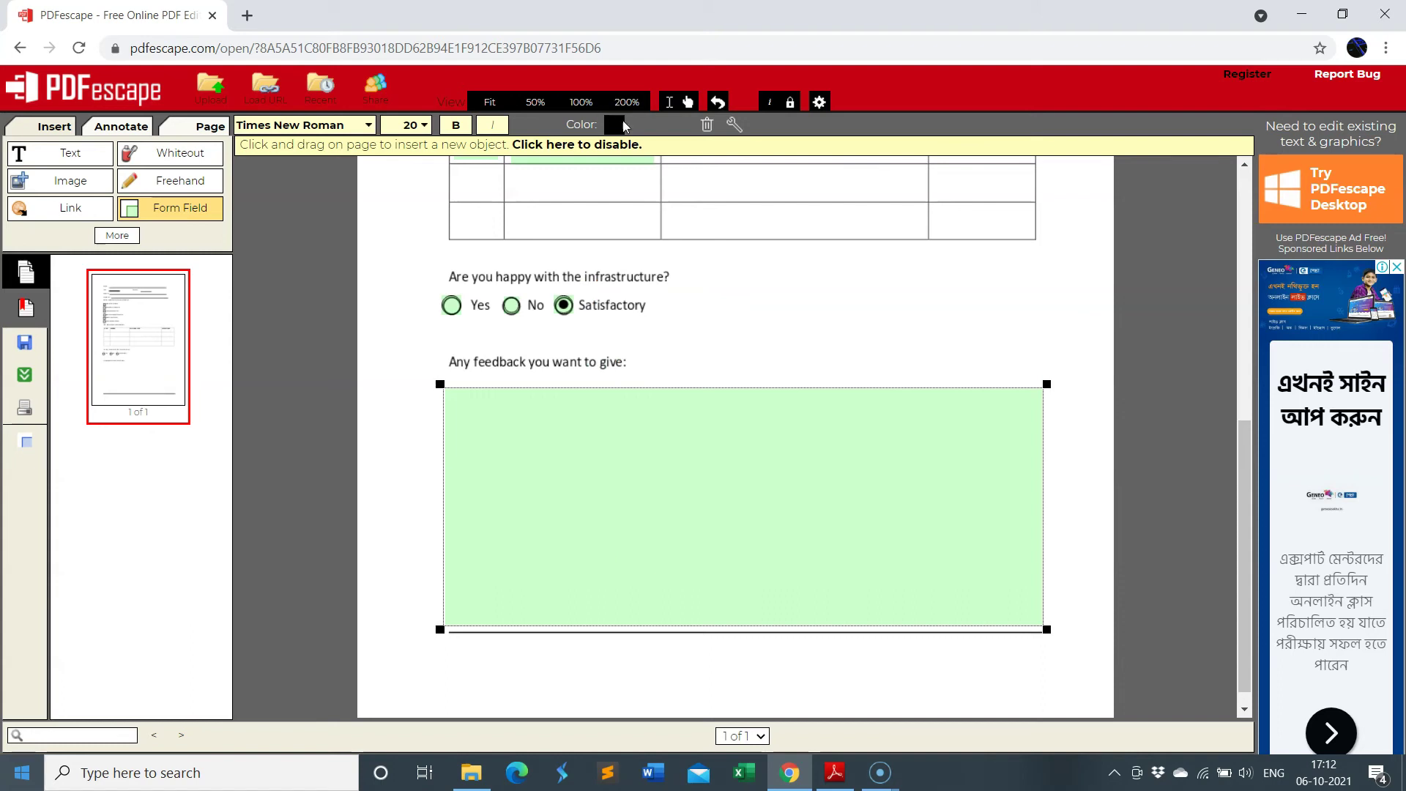
click(628, 146)
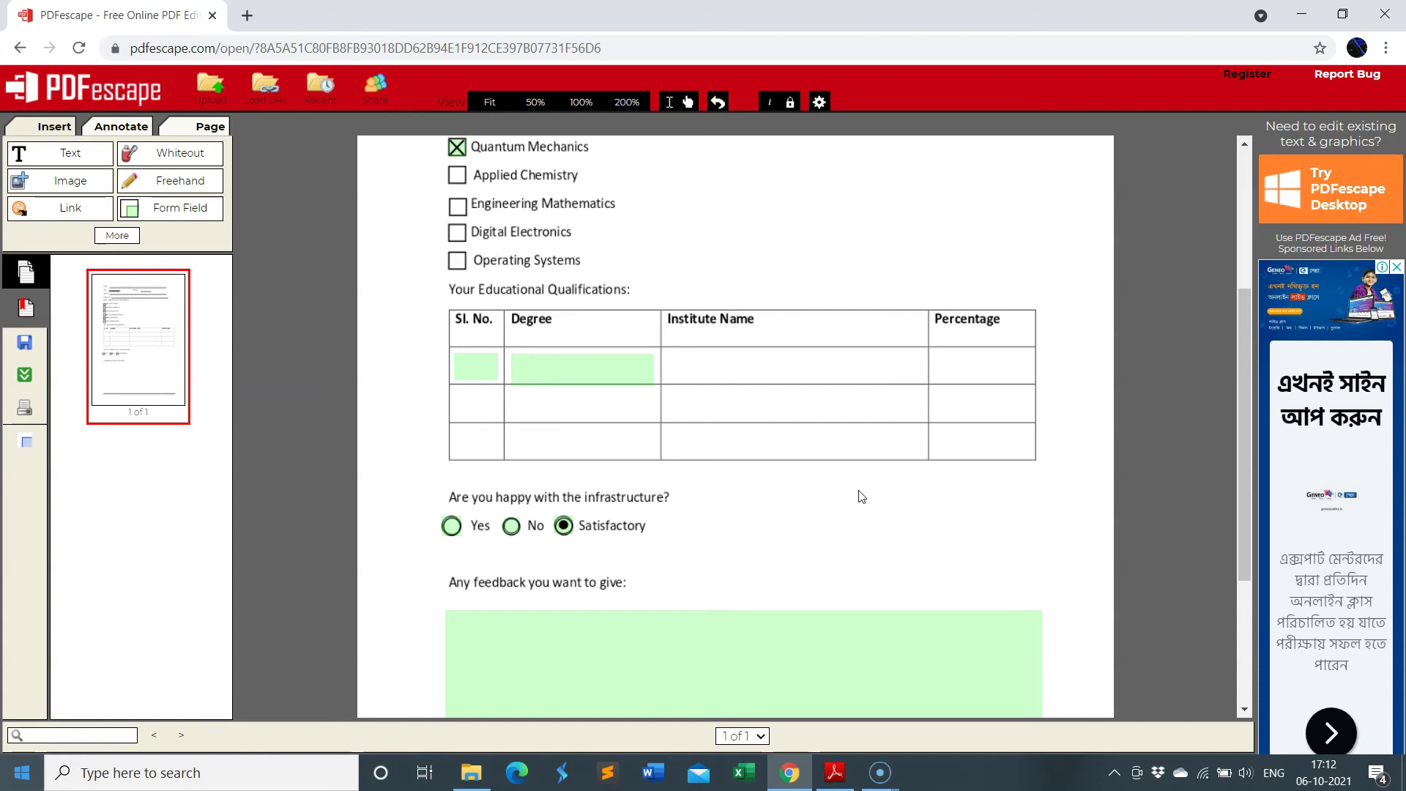
Add a form field of type Listbox in the blank area beside the subject checkboxes
scroll(862, 497, up, 4)
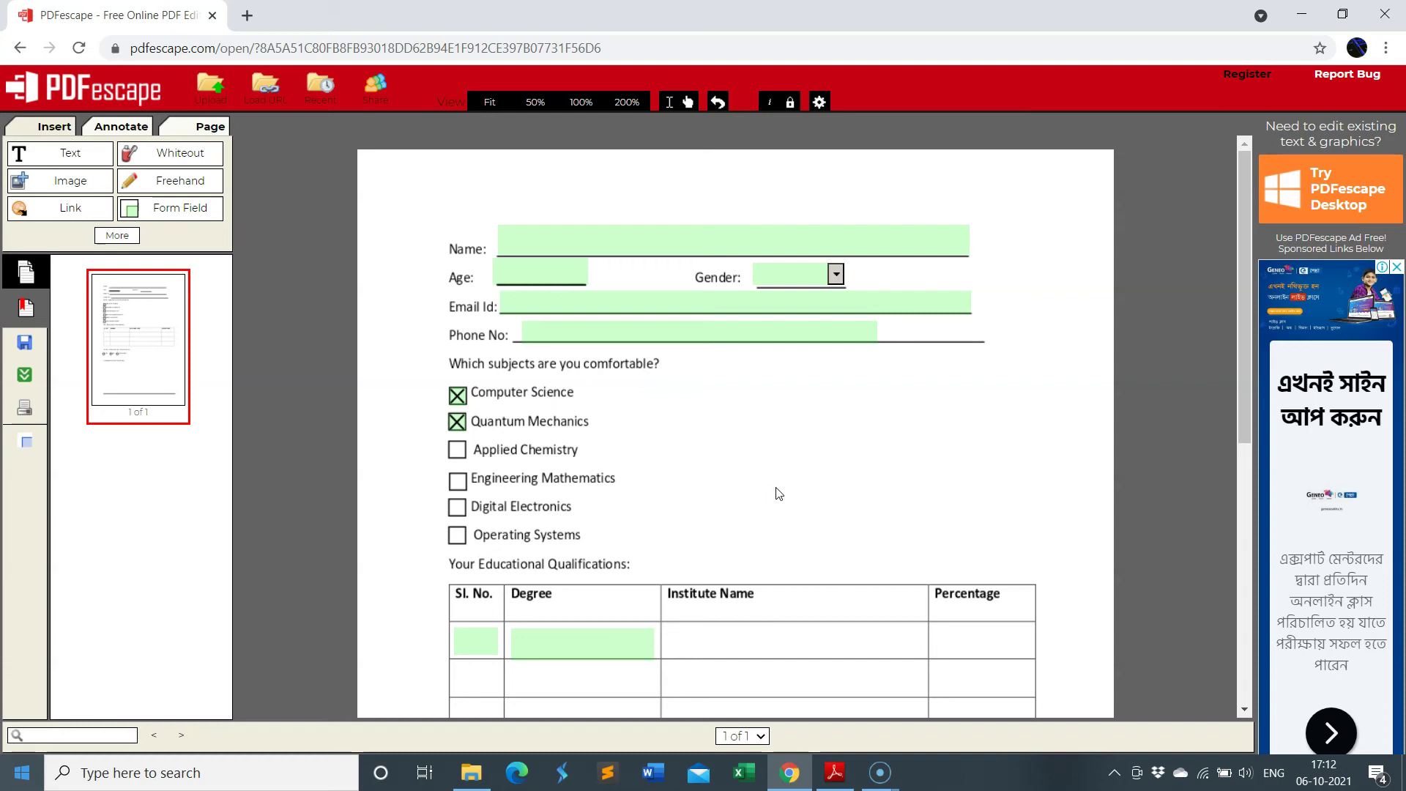
click(189, 208)
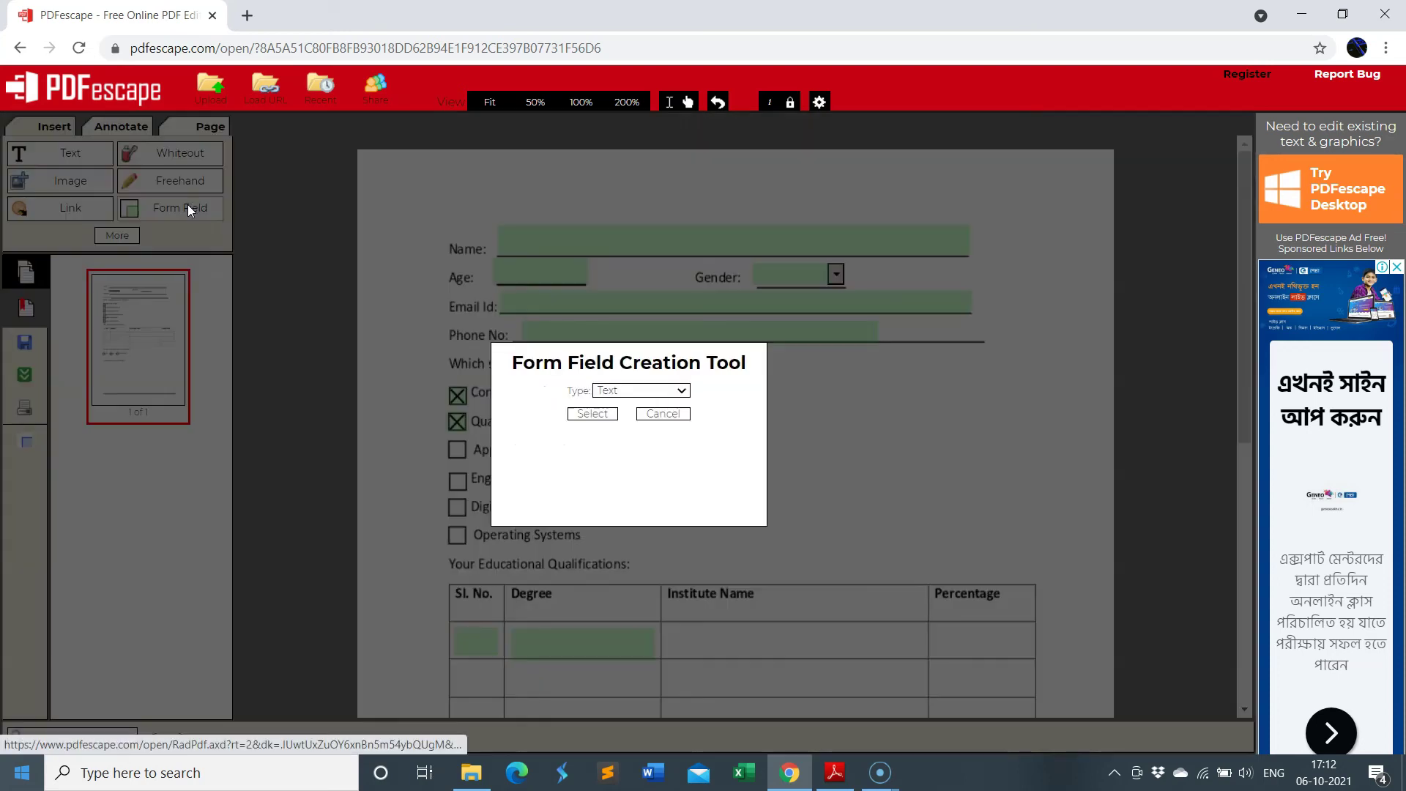
click(623, 388)
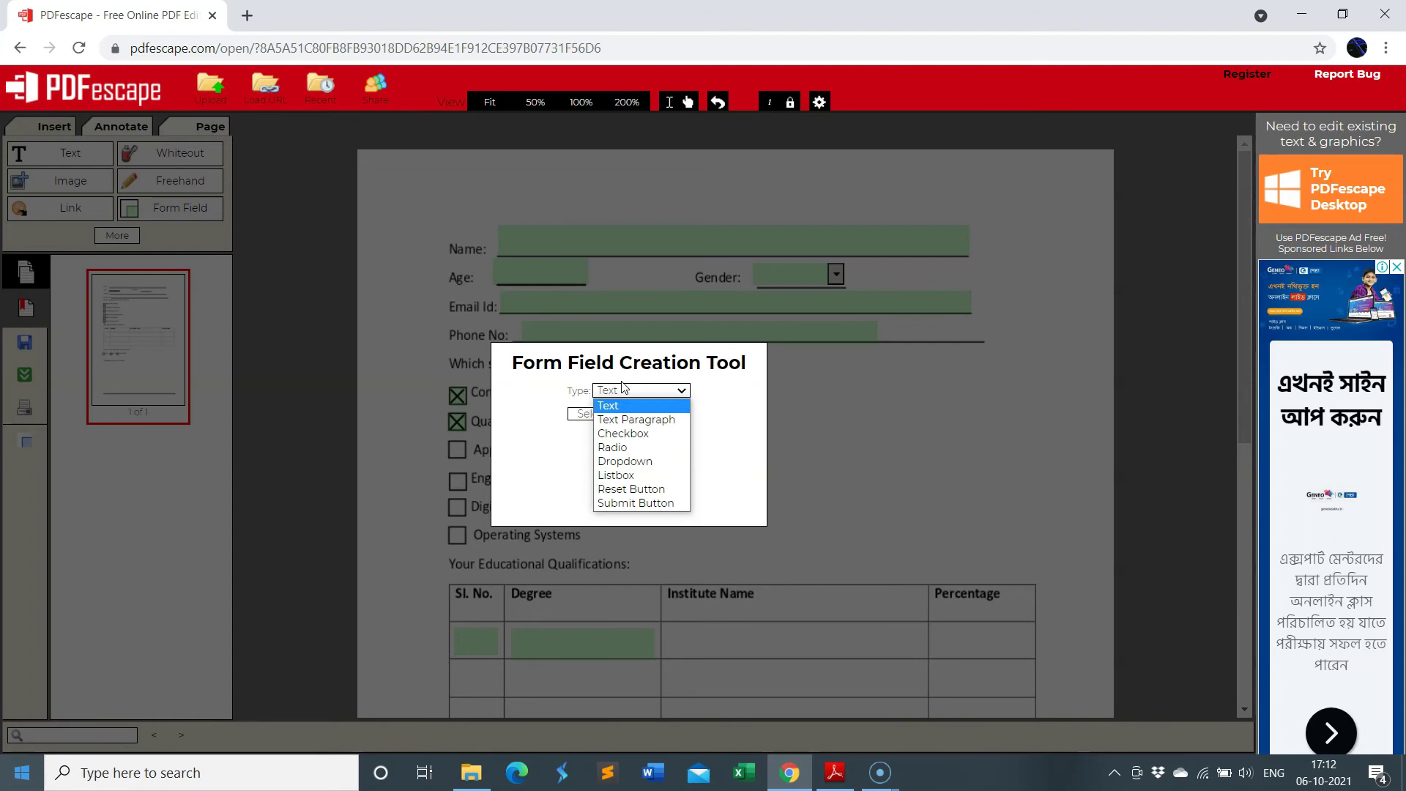
click(629, 476)
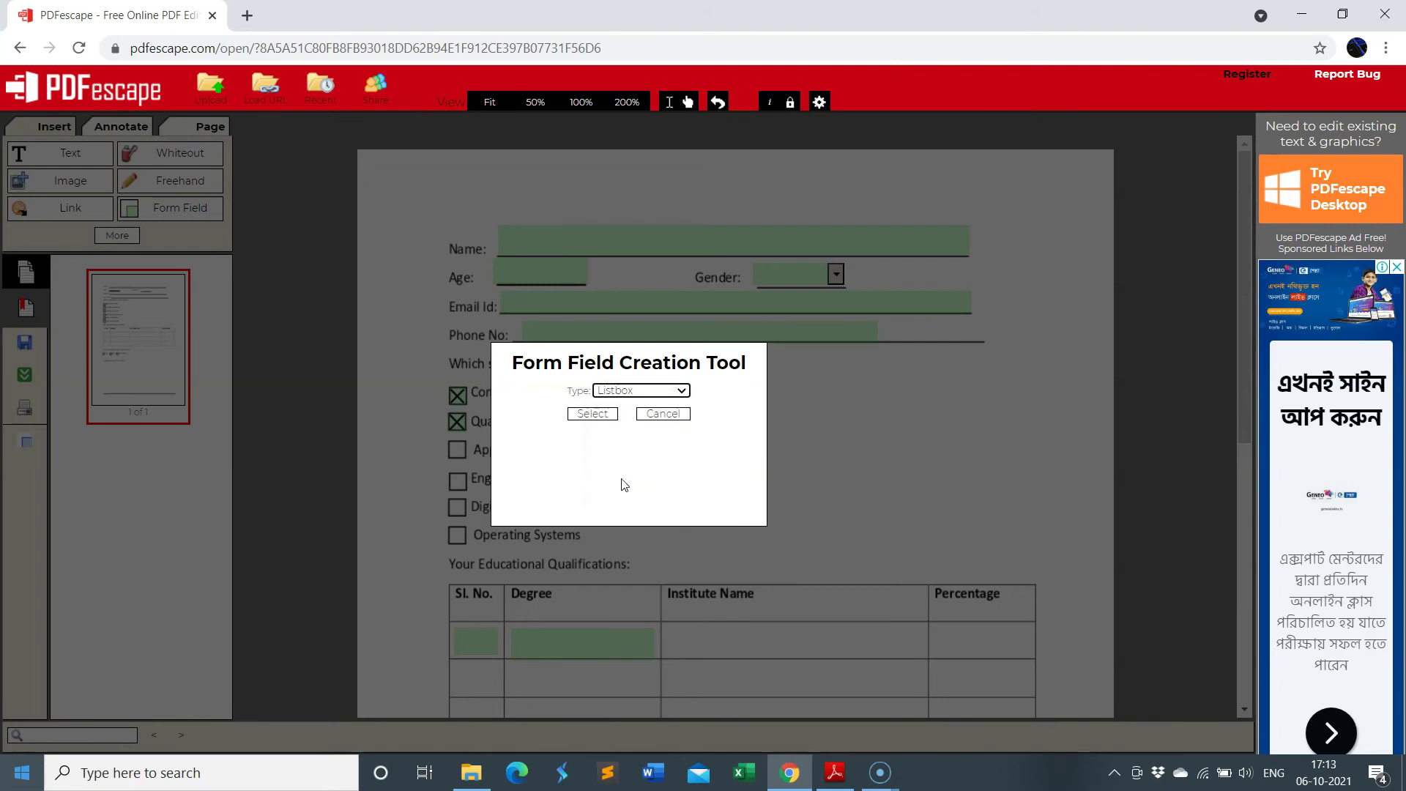
click(596, 416)
drag(697, 379, 969, 584)
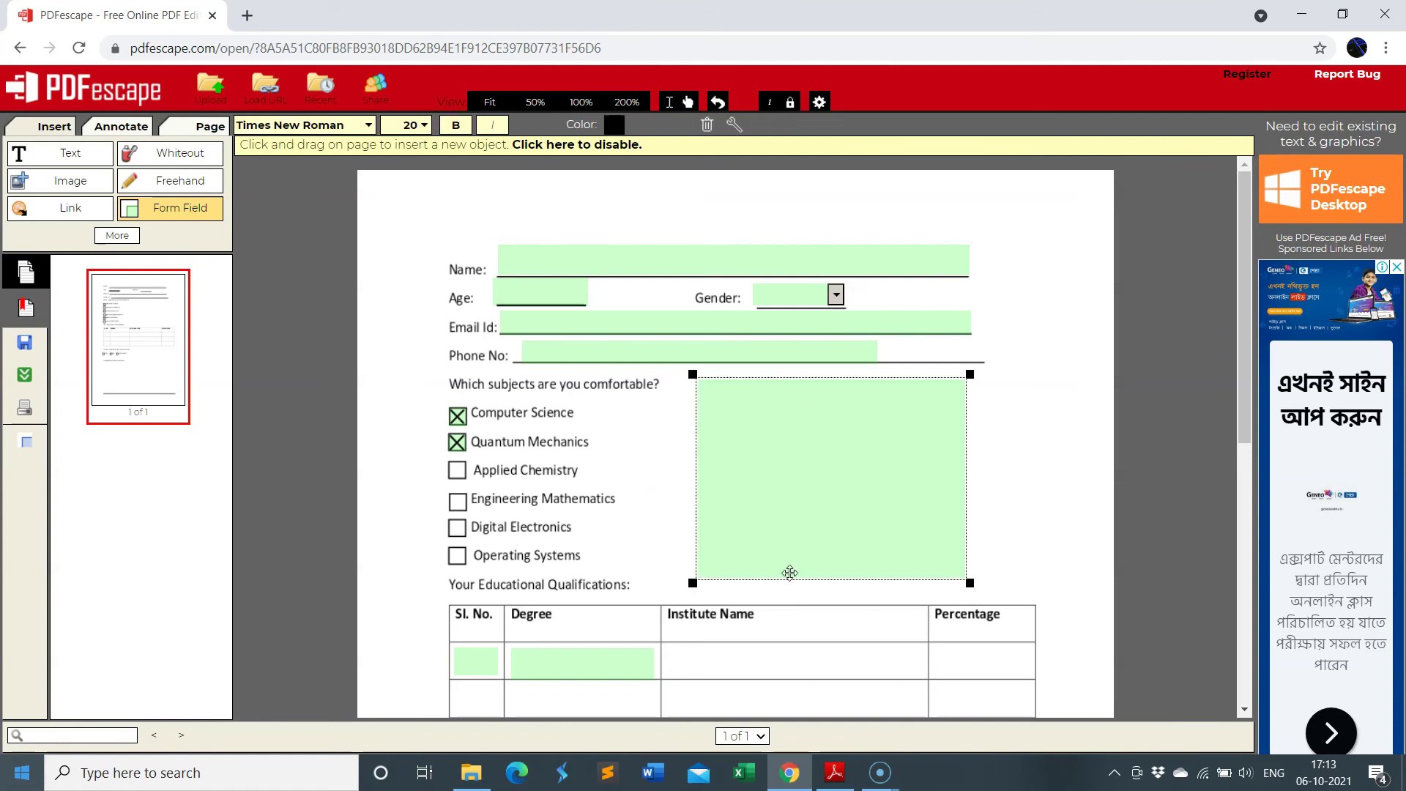
Give the listbox the options Mathematics, English, Science and Economics, one per line, enable multi-select, and leave insertion mode
click(734, 125)
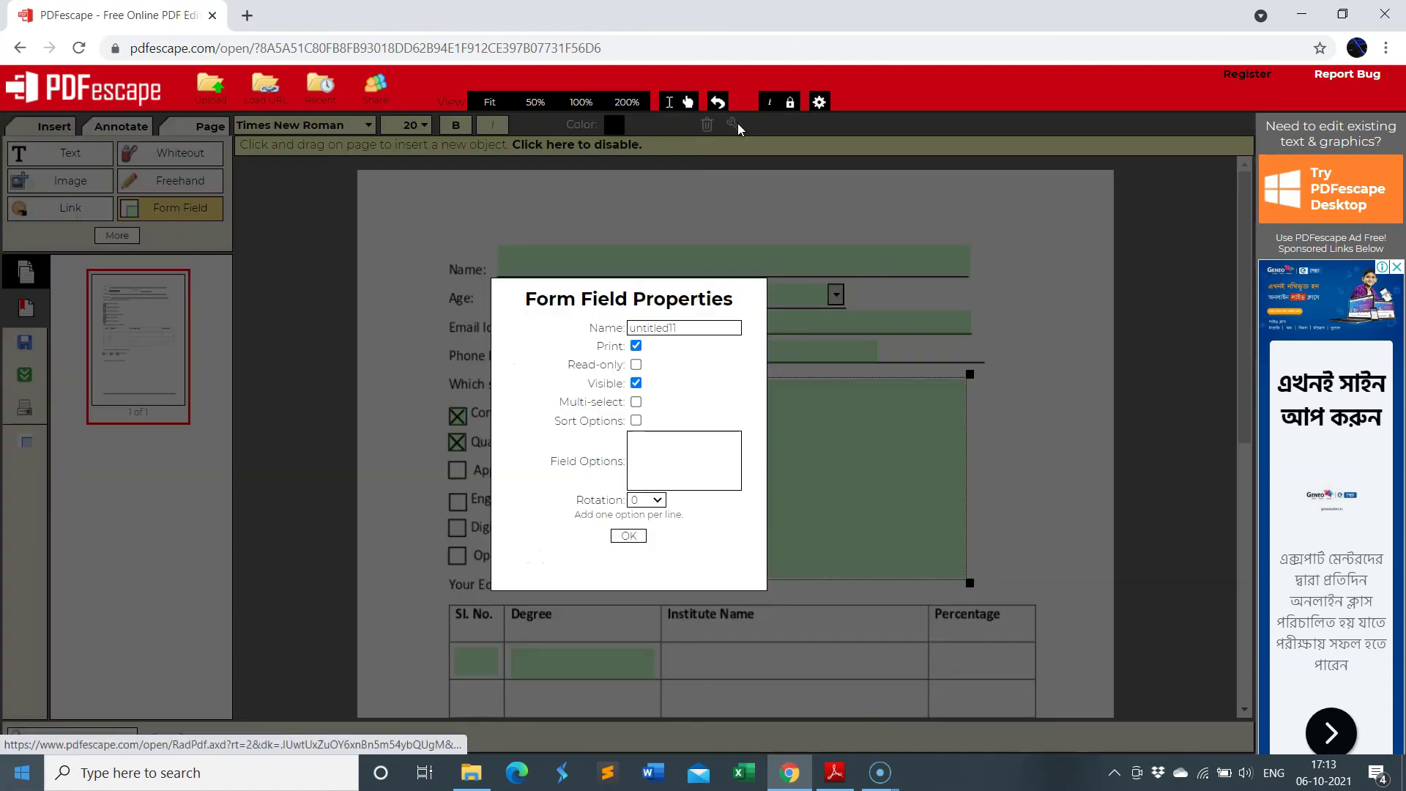
click(637, 450)
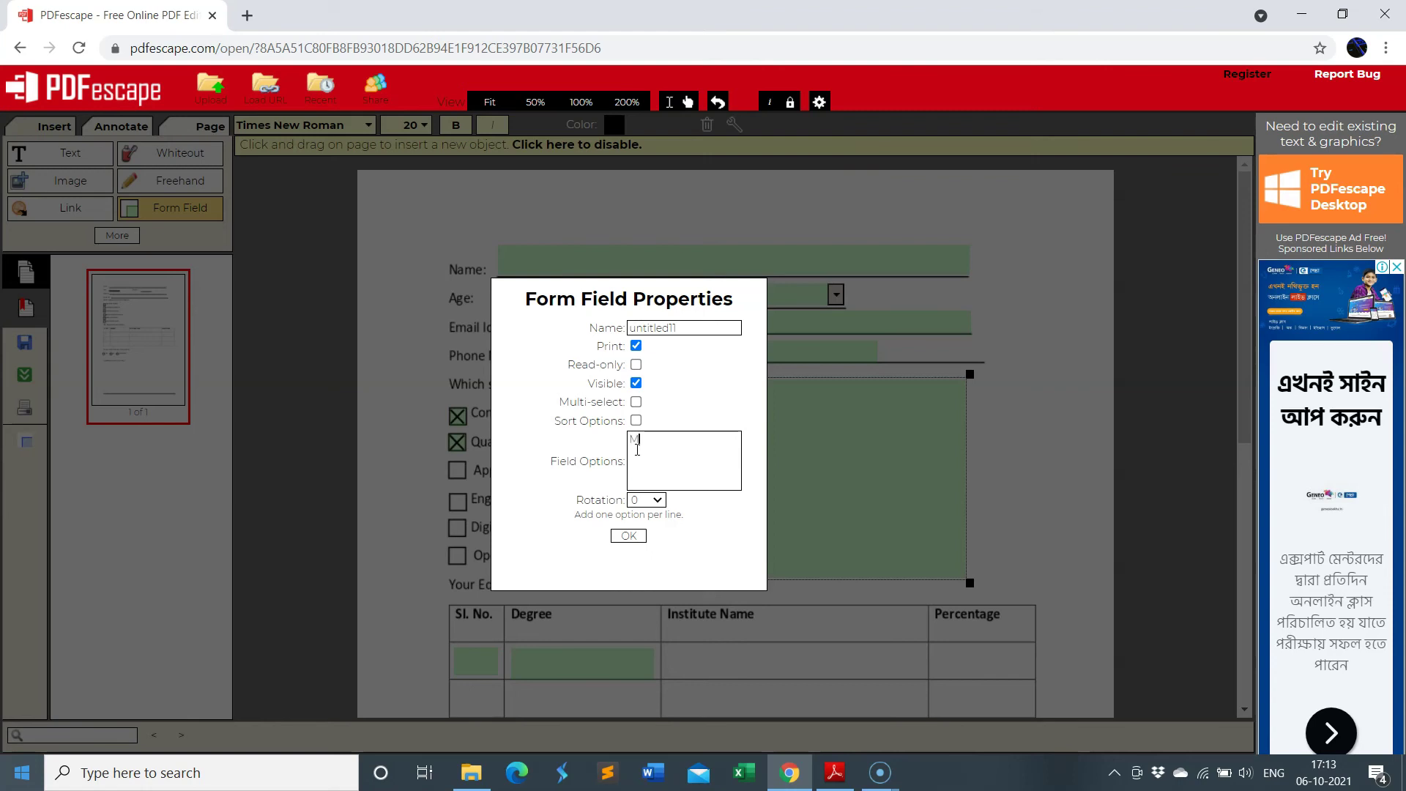
text(Mathematics )
text(English Sc)
text(ience)
key(Return)
text(Economics)
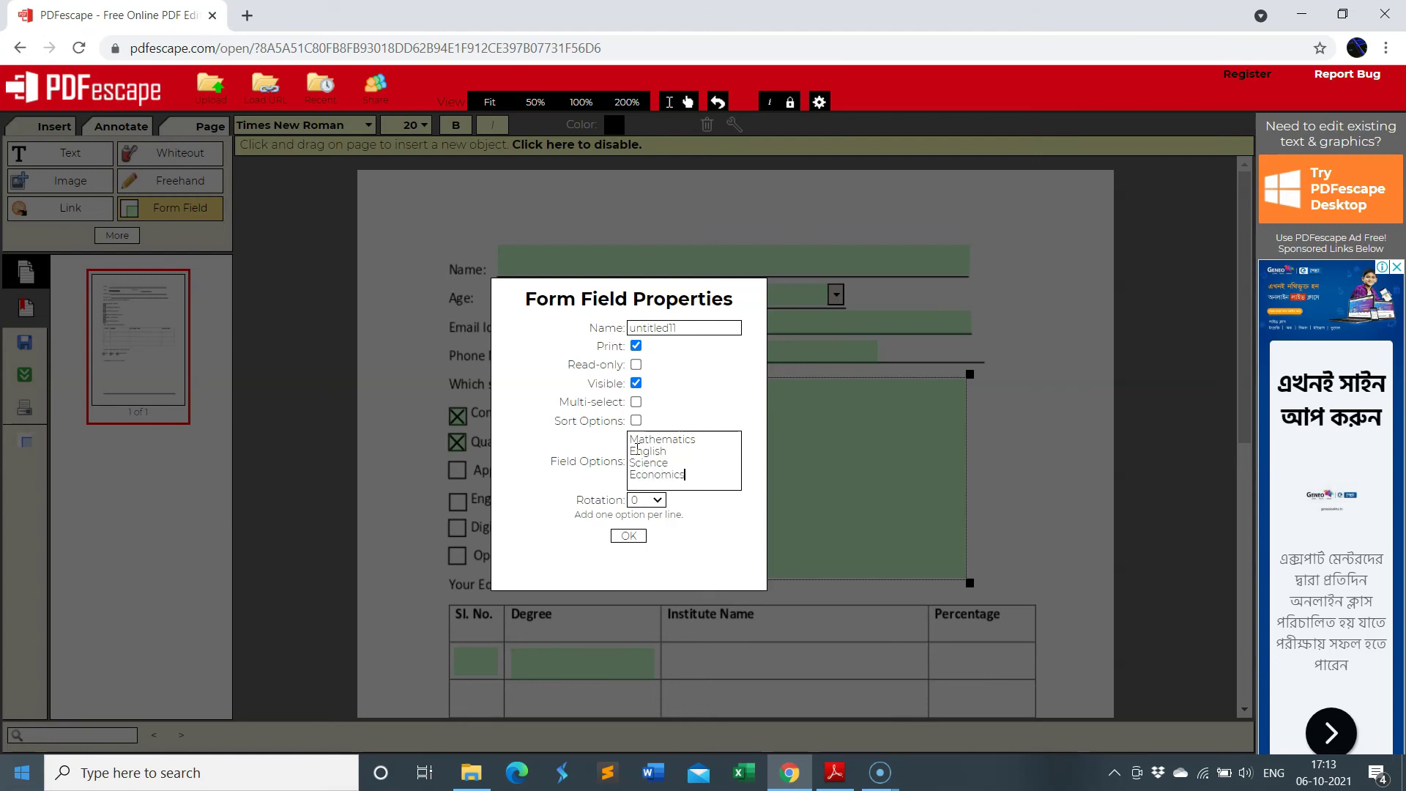
click(638, 403)
click(628, 536)
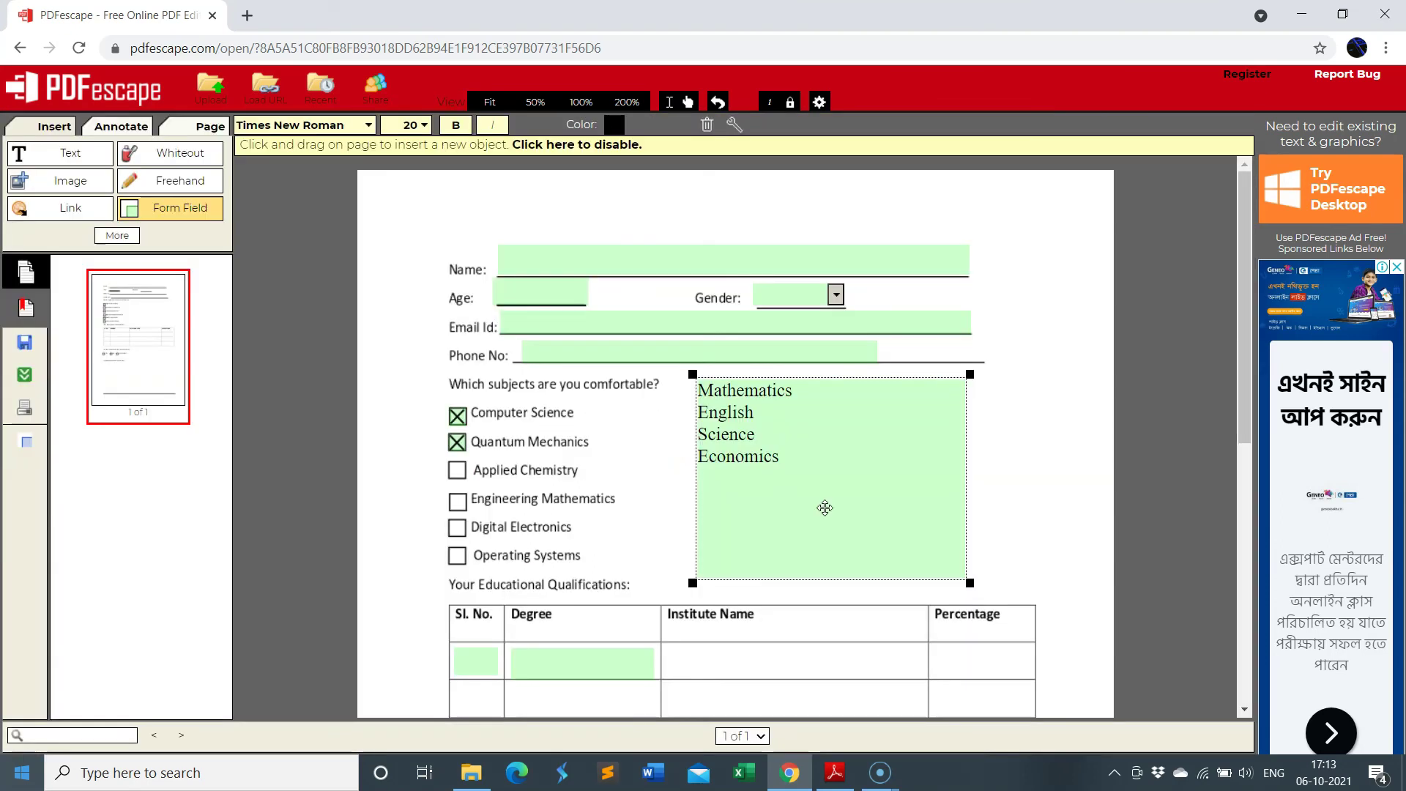
click(627, 147)
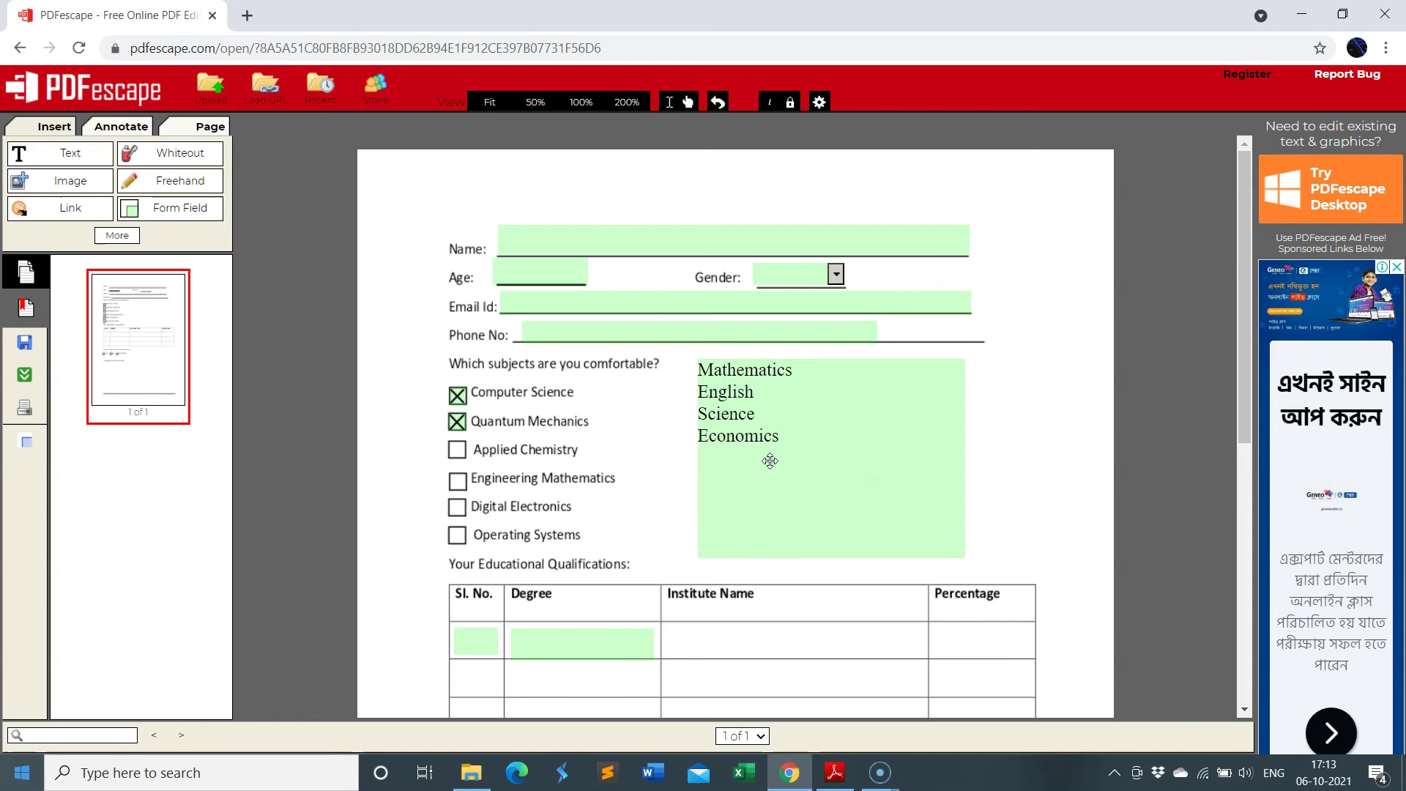
Test the listbox's multi-select by selecting Mathematics, English, Economics and Science together
click(757, 370)
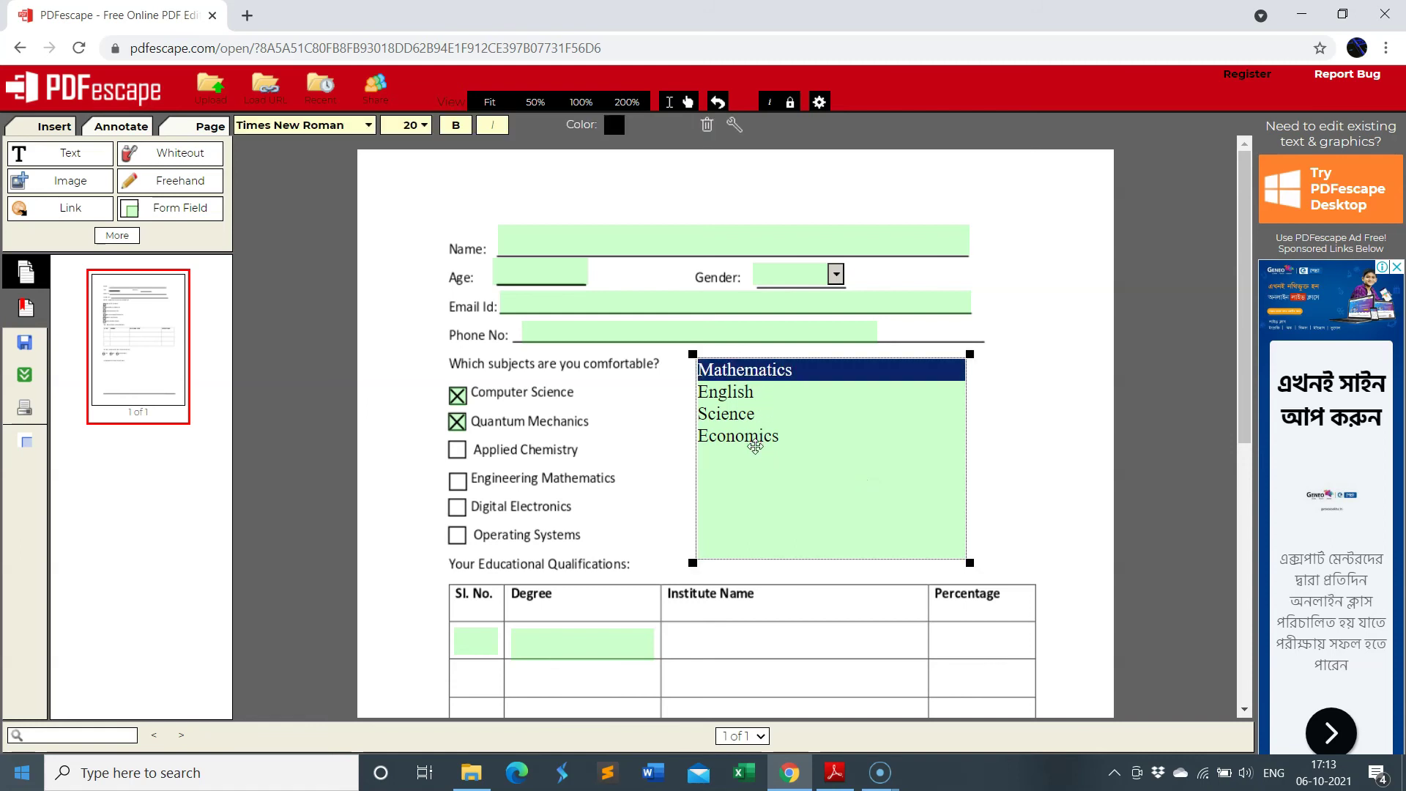
ctrl+click(727, 393)
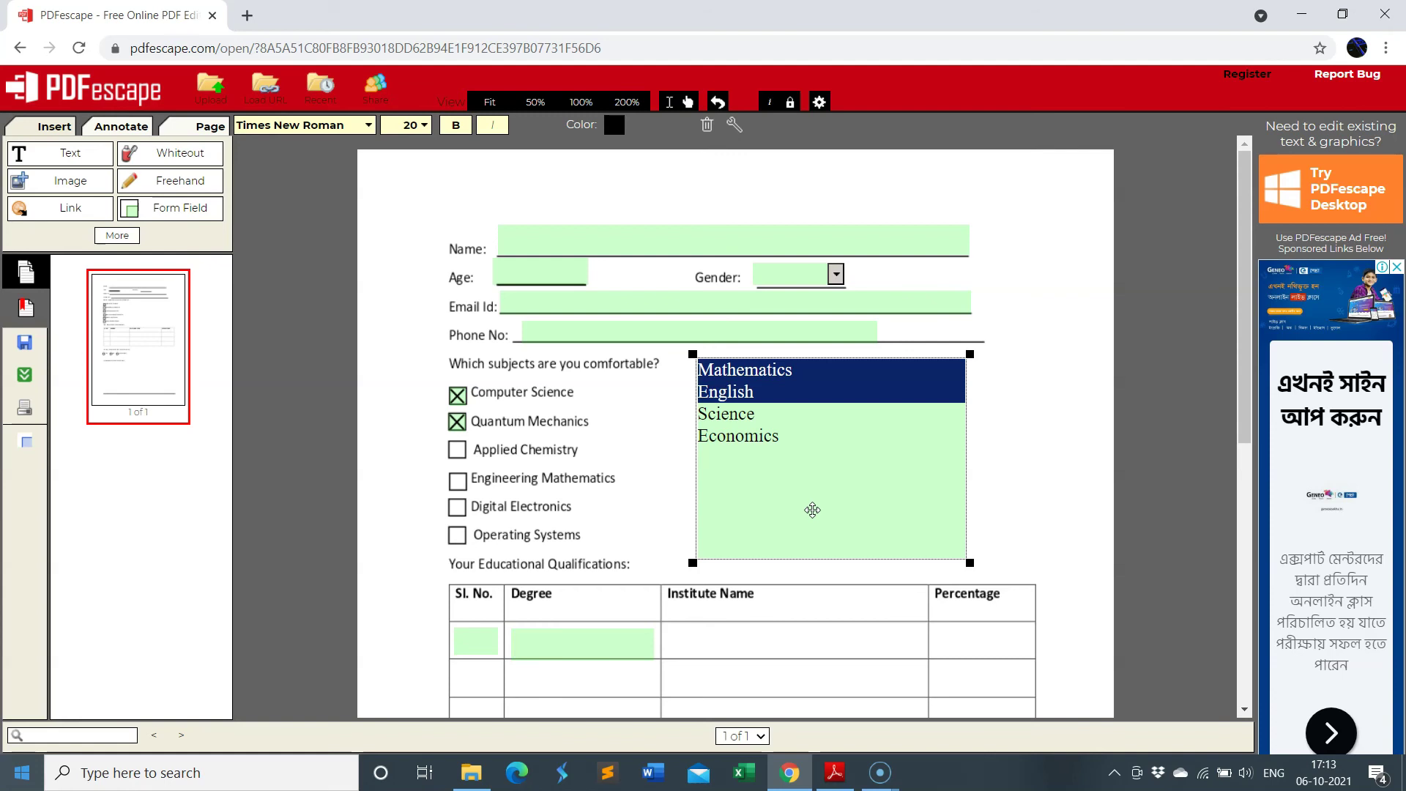
click(1040, 197)
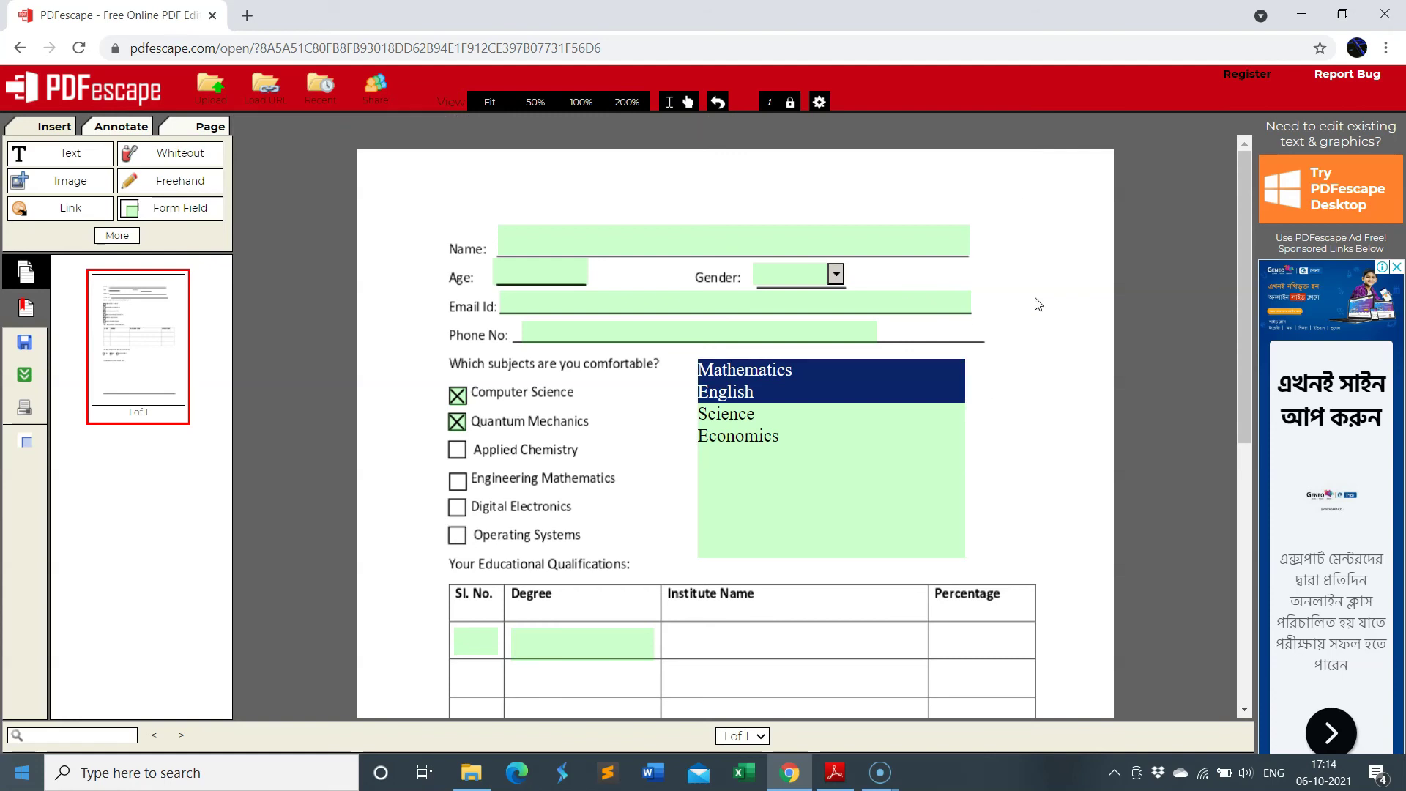
ctrl+click(760, 442)
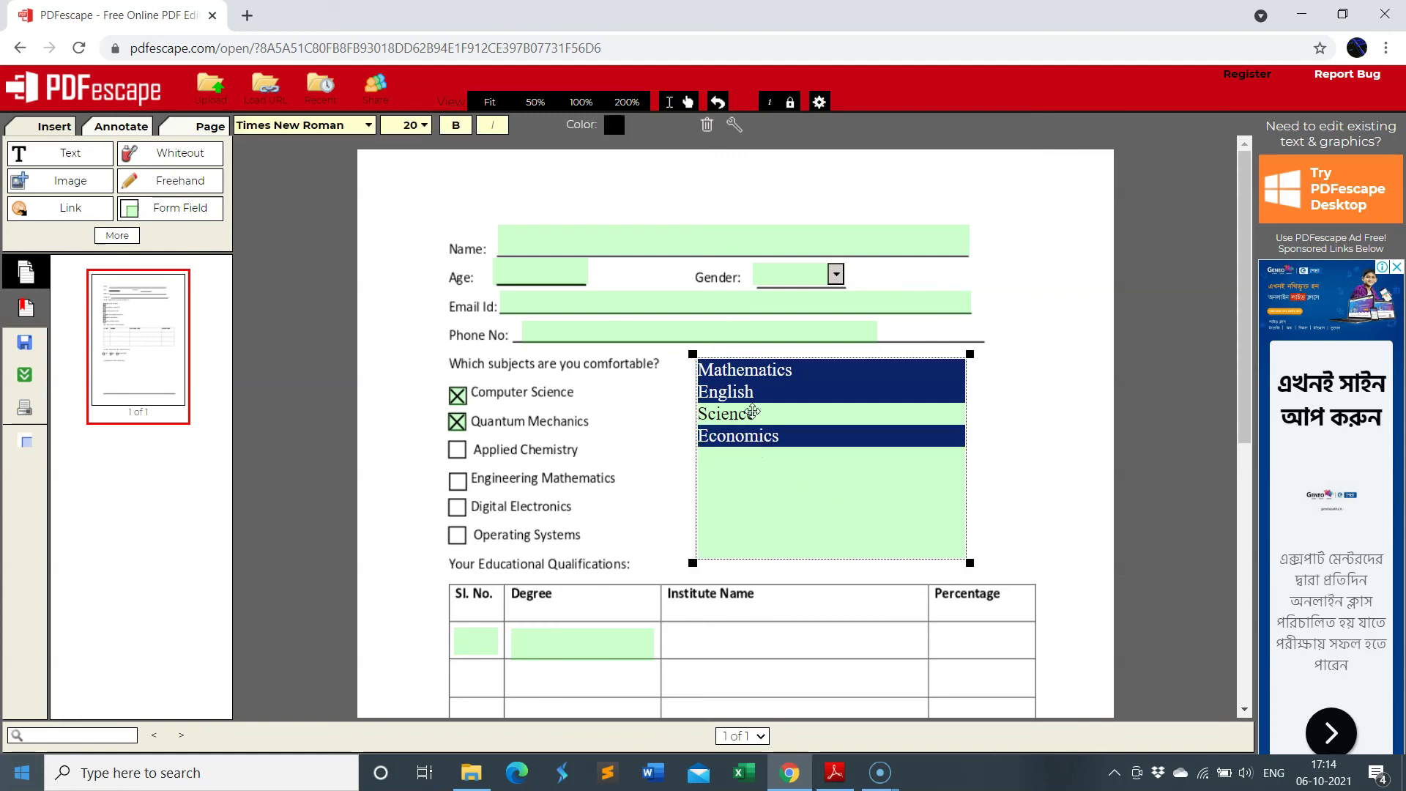
ctrl+click(752, 412)
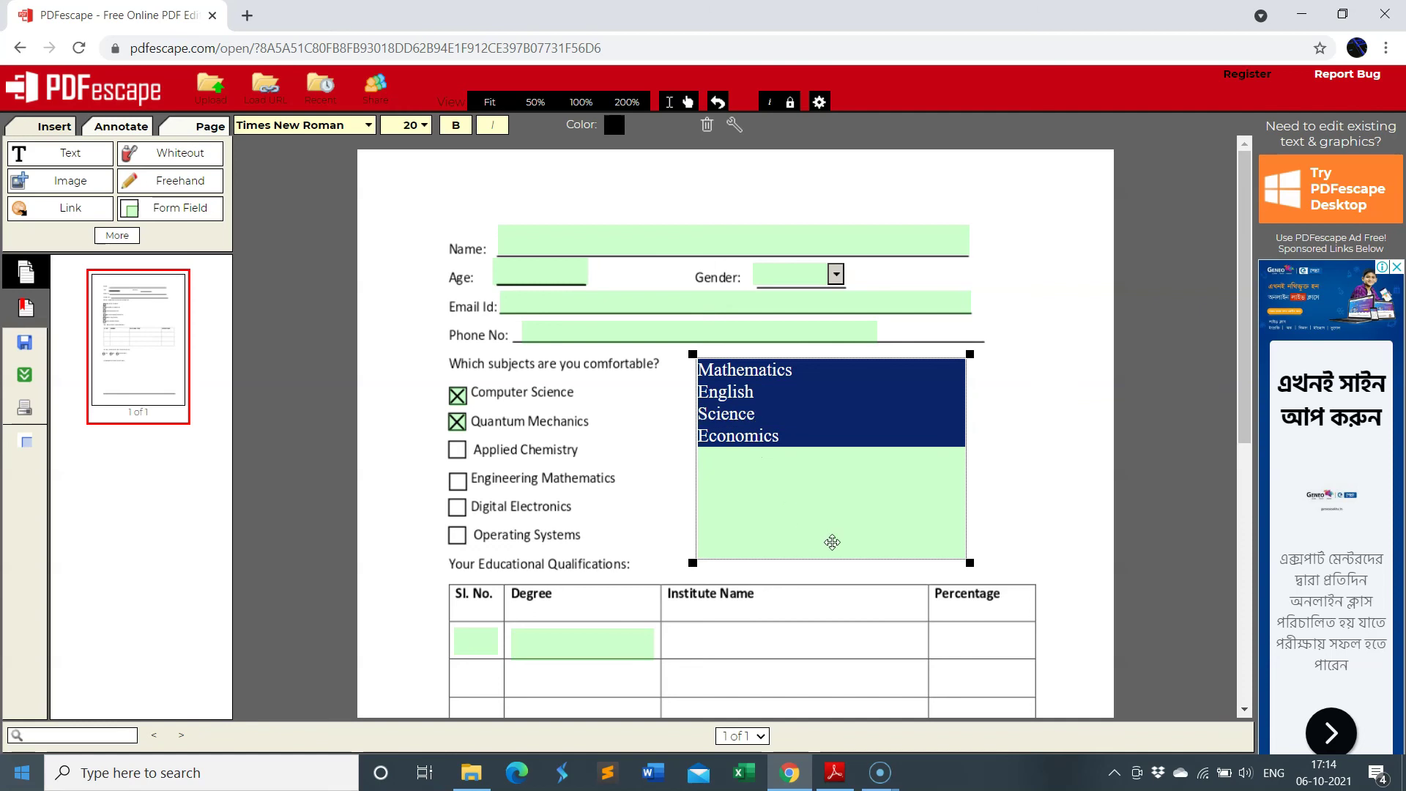
click(1049, 224)
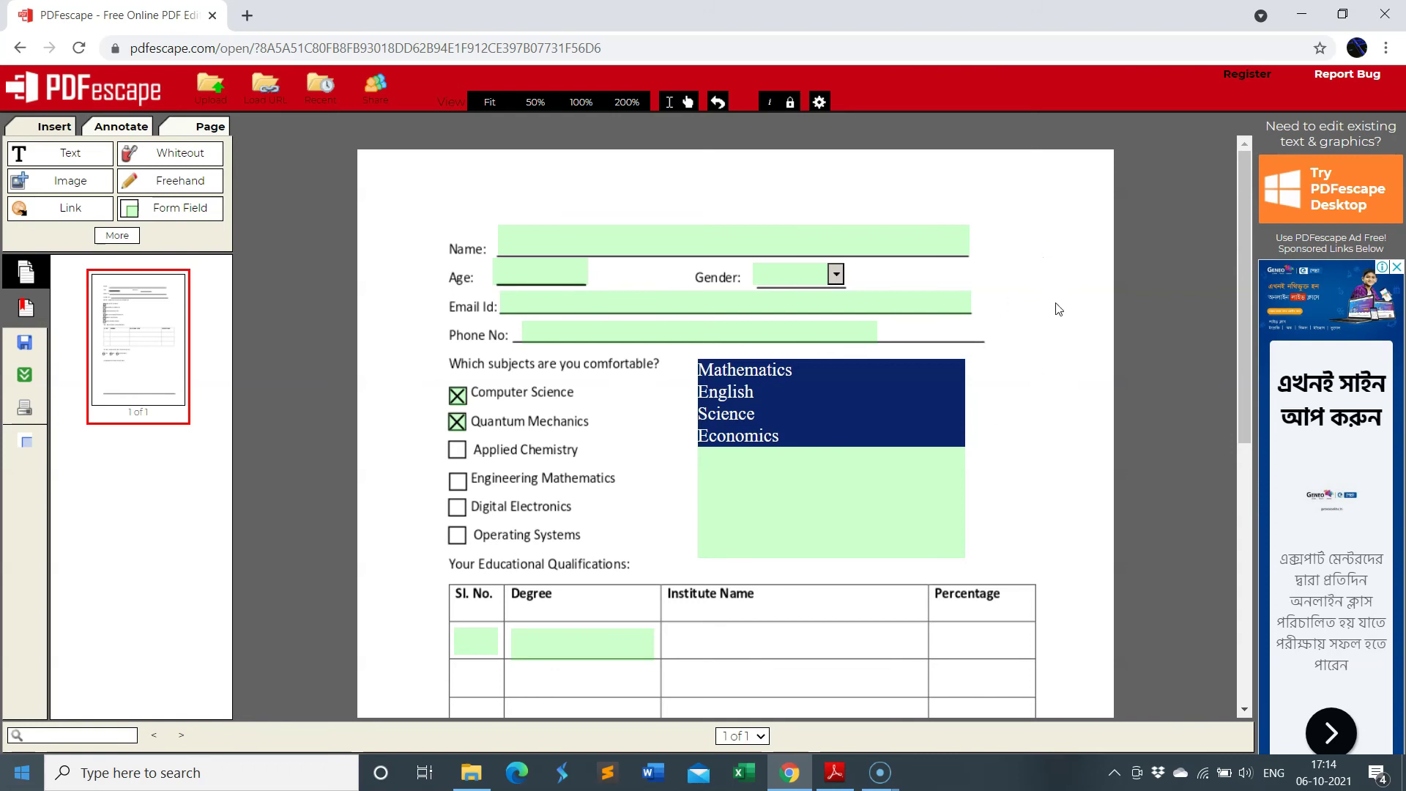
Clear the Computer Science and Quantum Mechanics checkboxes, deselect all four listbox options, and try to clear the Satisfactory radio choice
scroll(1055, 305, down, 6)
scroll(873, 510, up, 5)
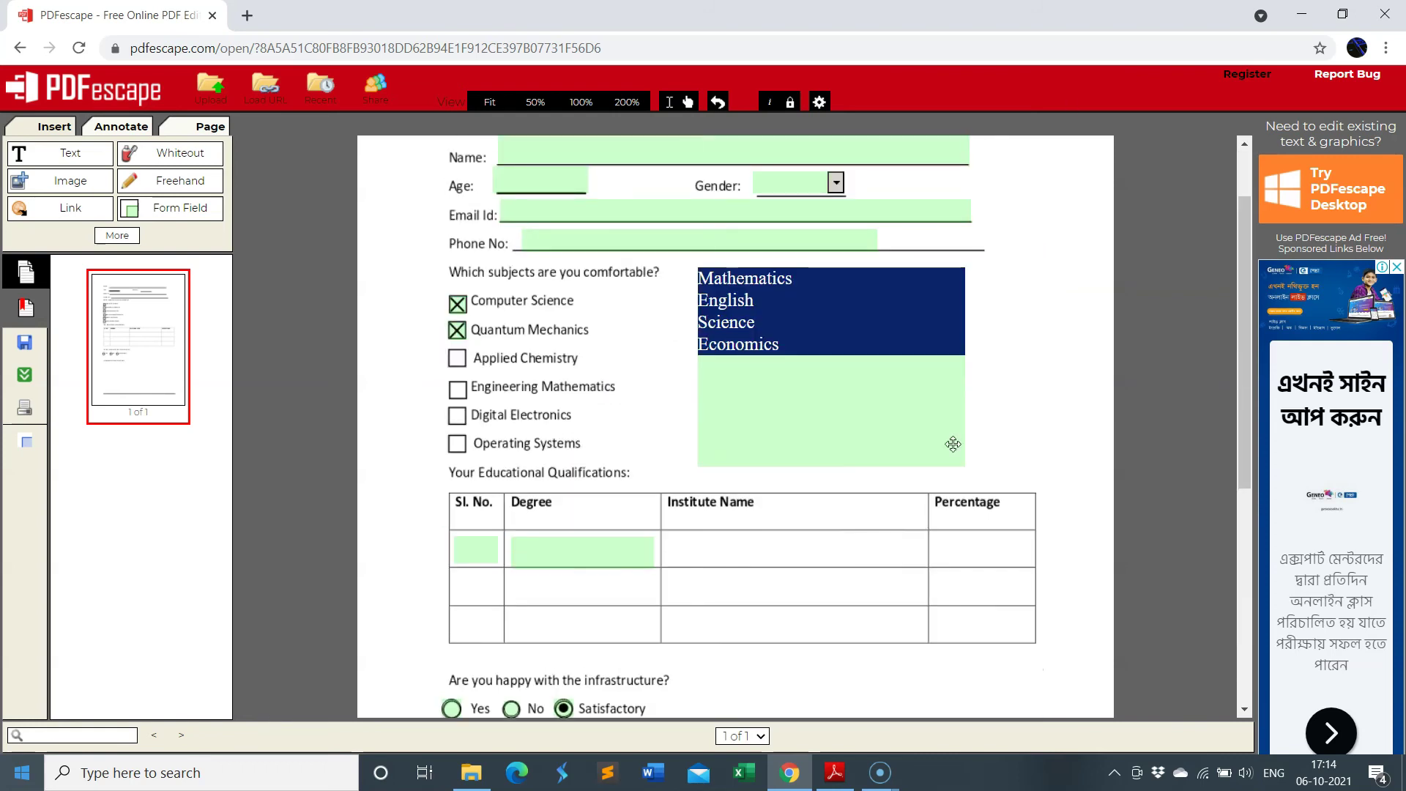
click(457, 306)
click(714, 347)
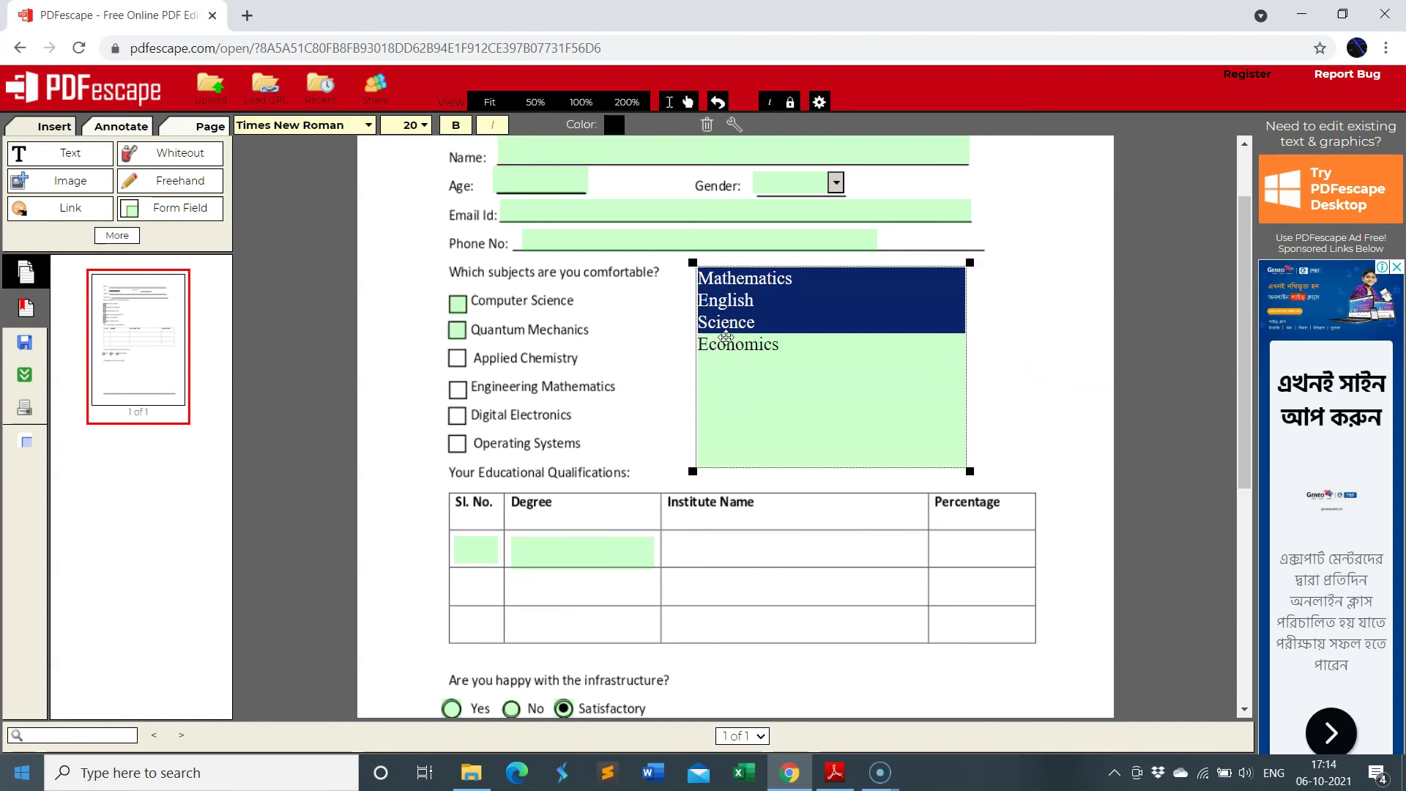
click(725, 324)
click(731, 302)
click(736, 286)
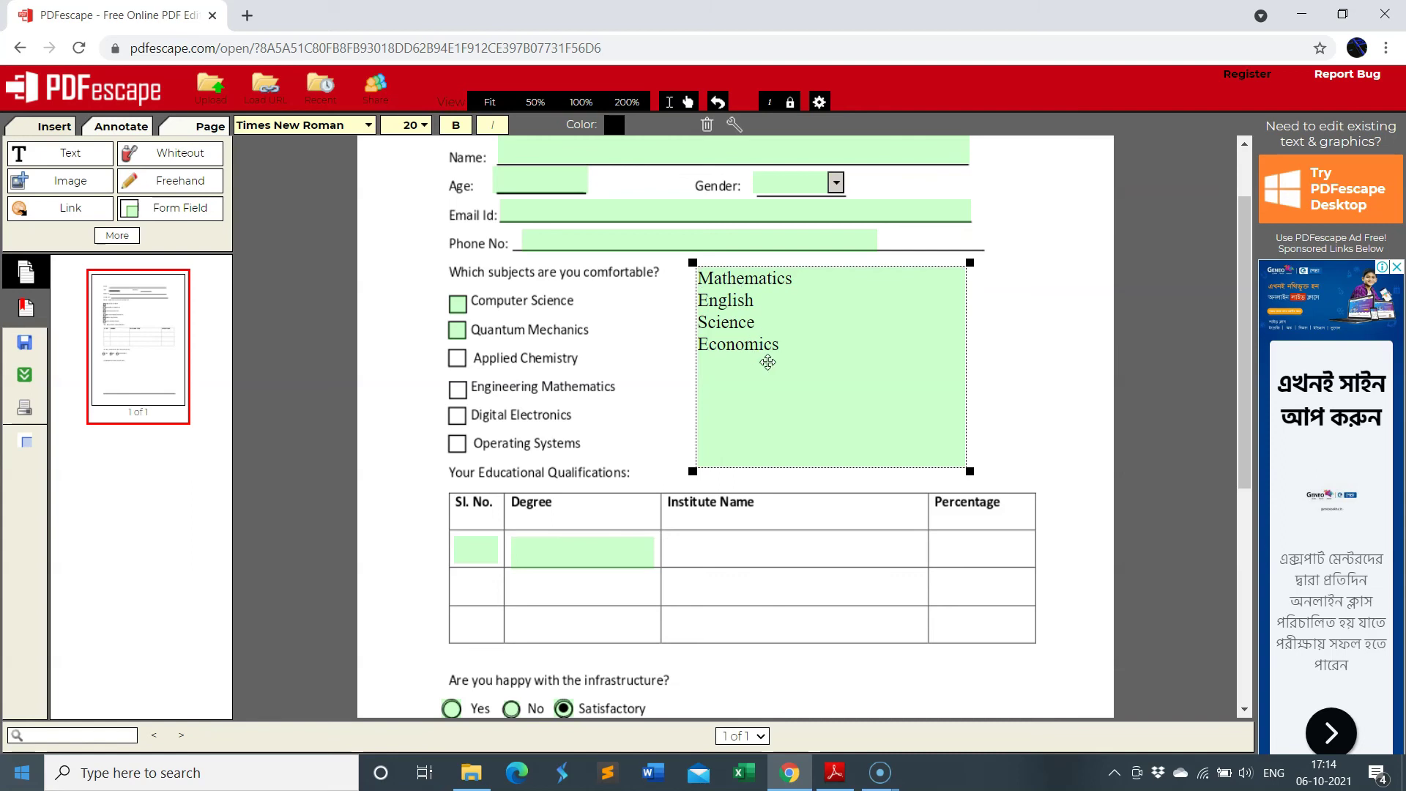
scroll(769, 367, down, 5)
click(566, 342)
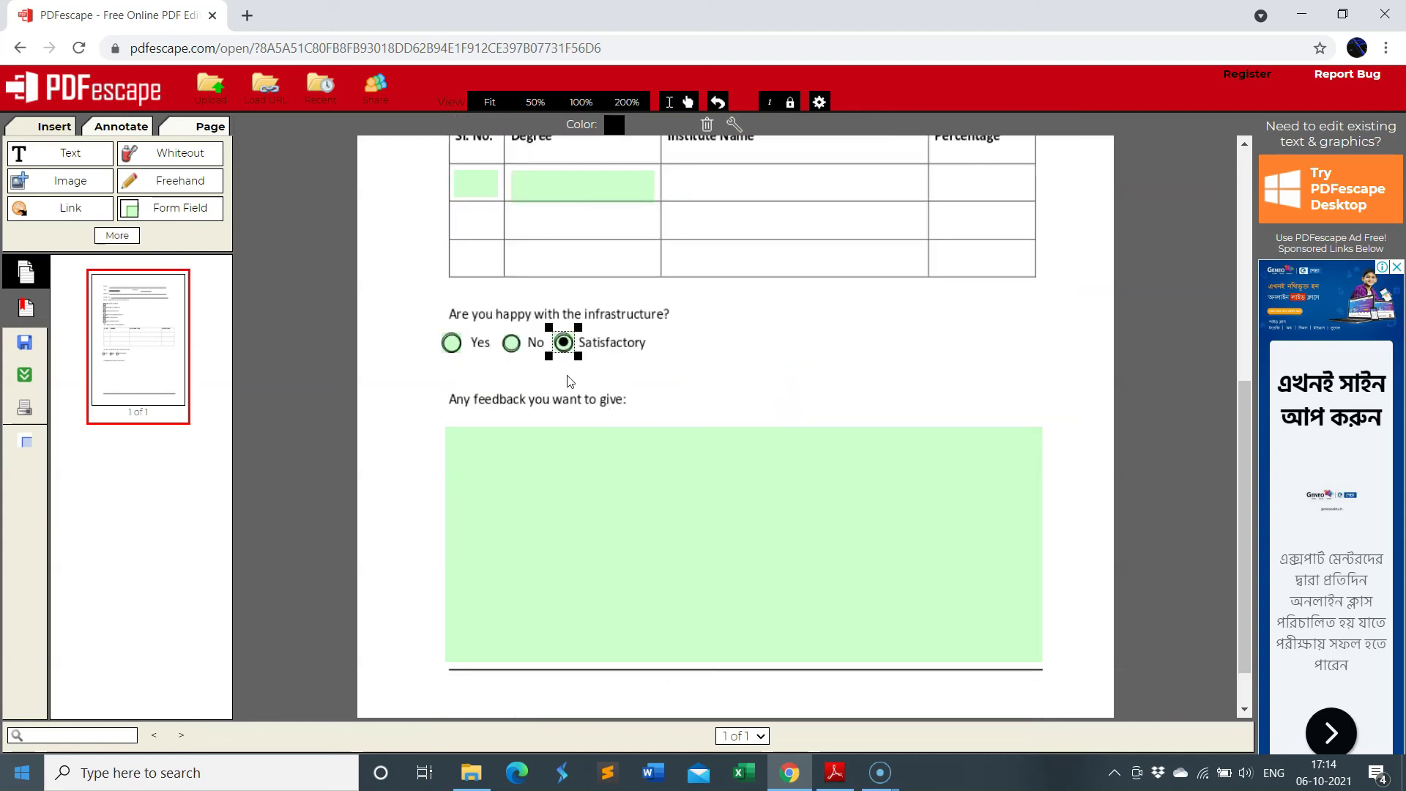
Download the form to the Desktop as Fillable_ytvideo (1) and open the downloaded PDF to look it over
click(25, 381)
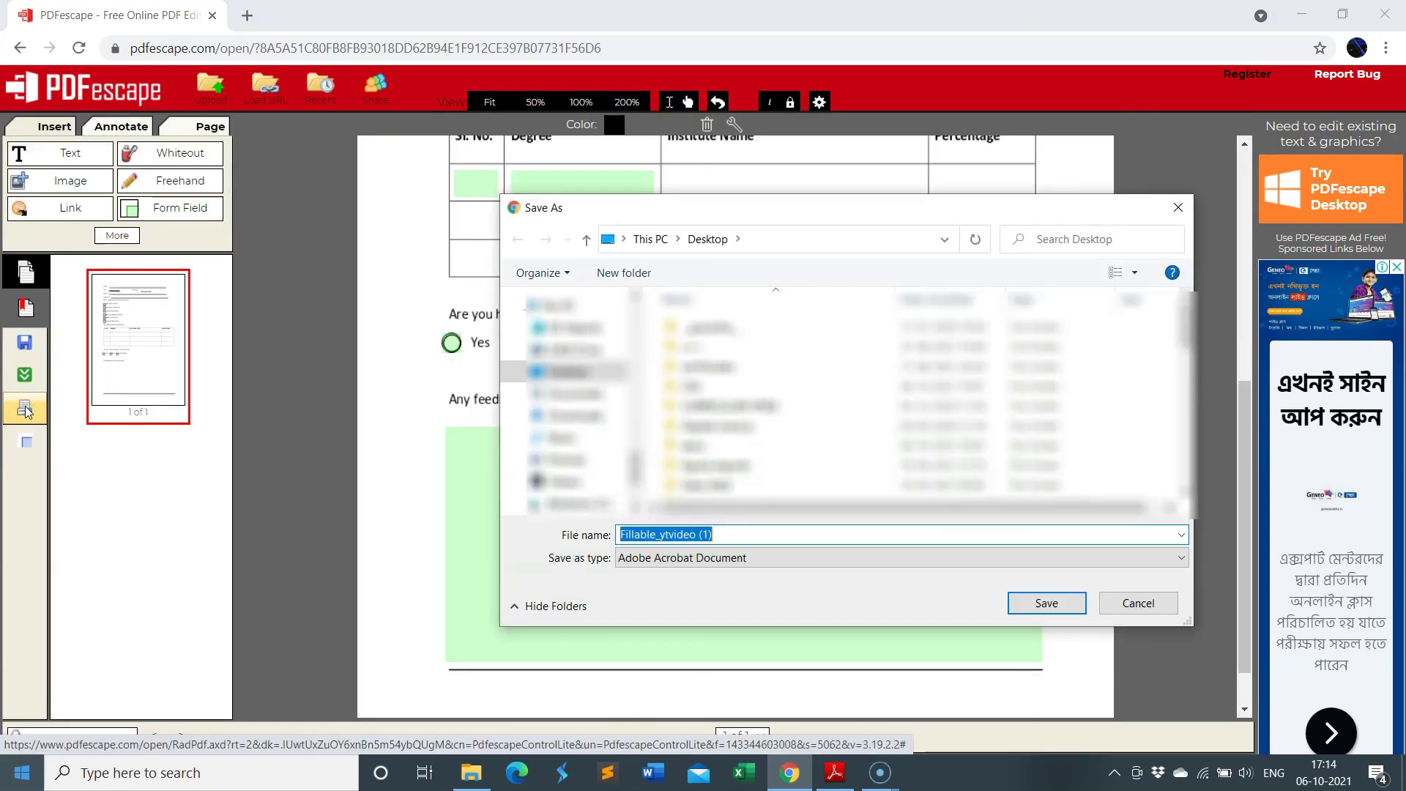
key(Return)
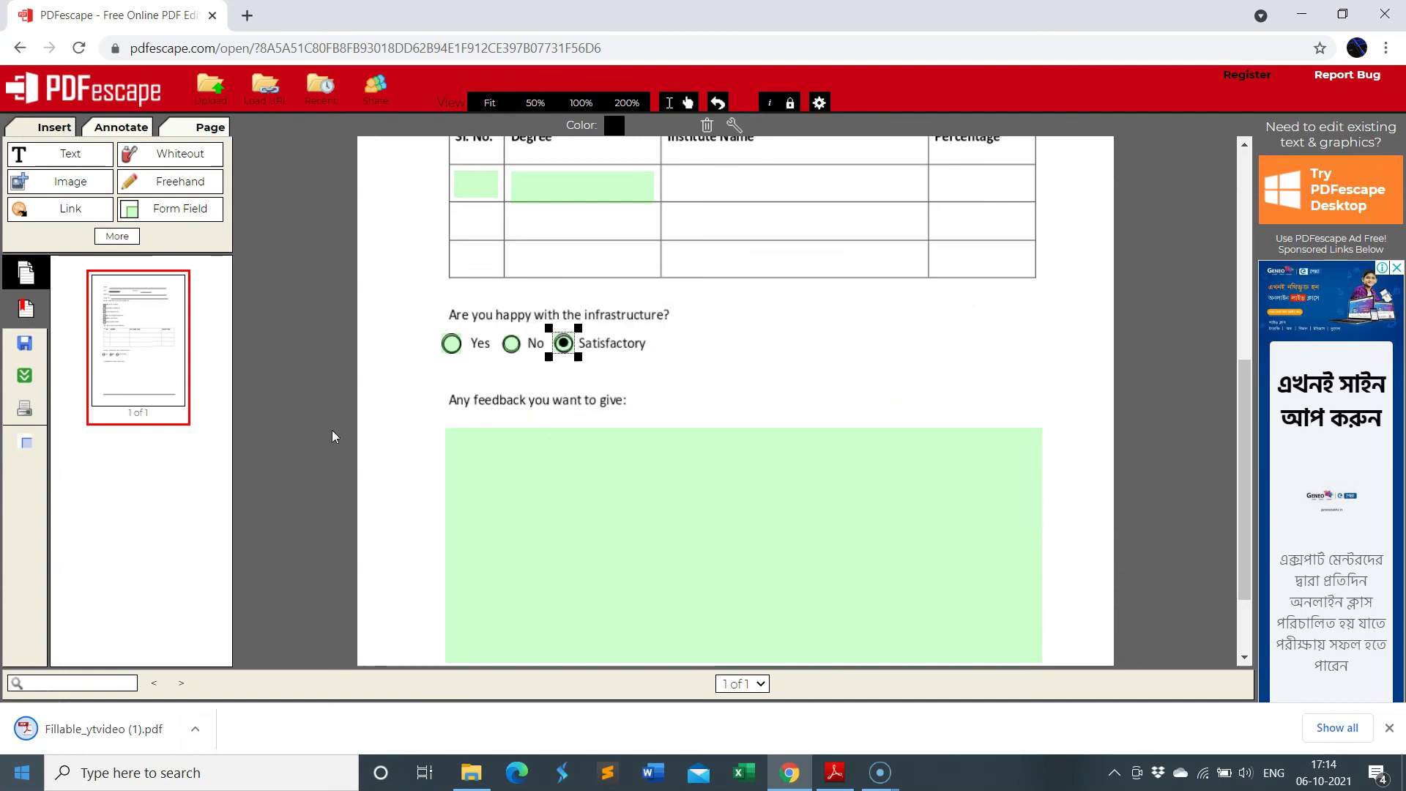
click(130, 731)
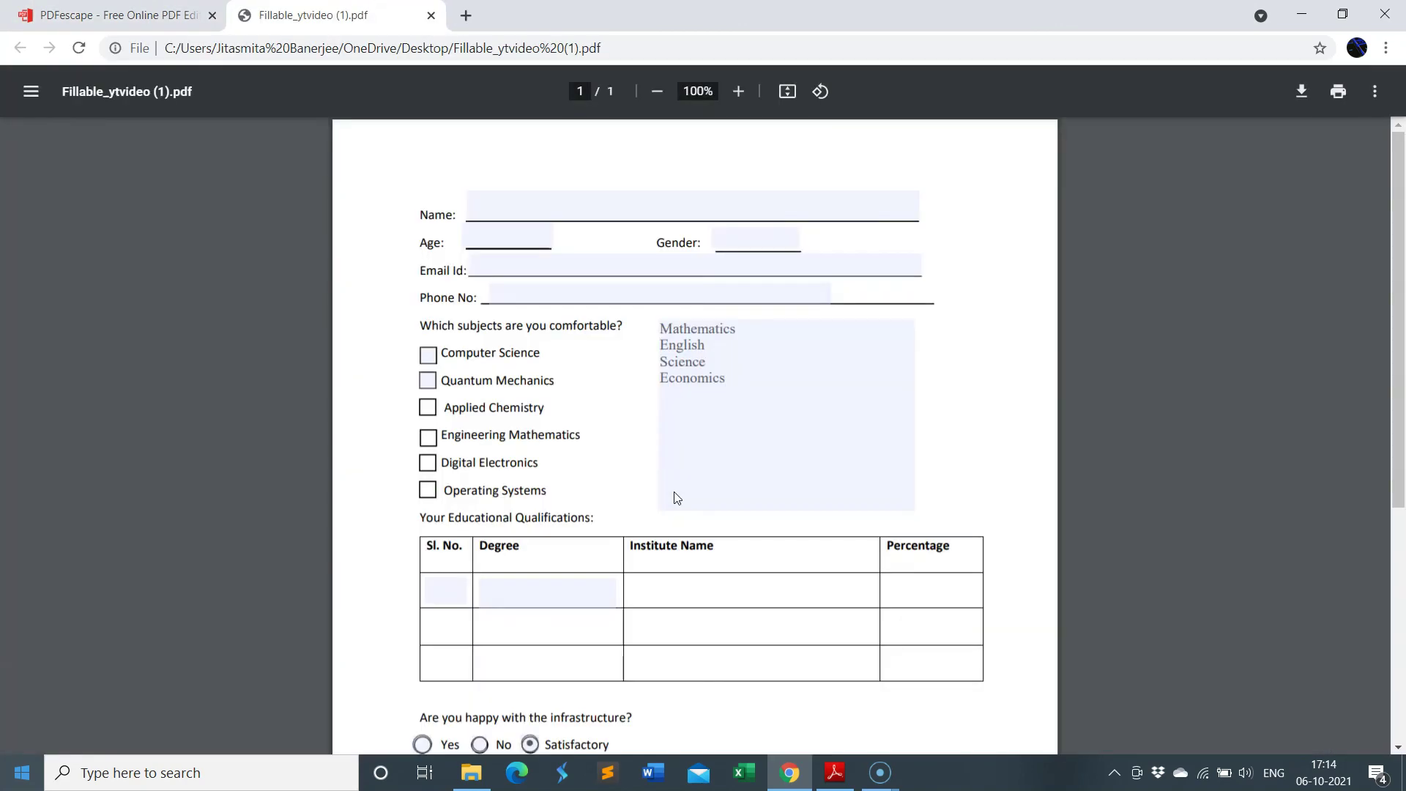
scroll(676, 498, down, 5)
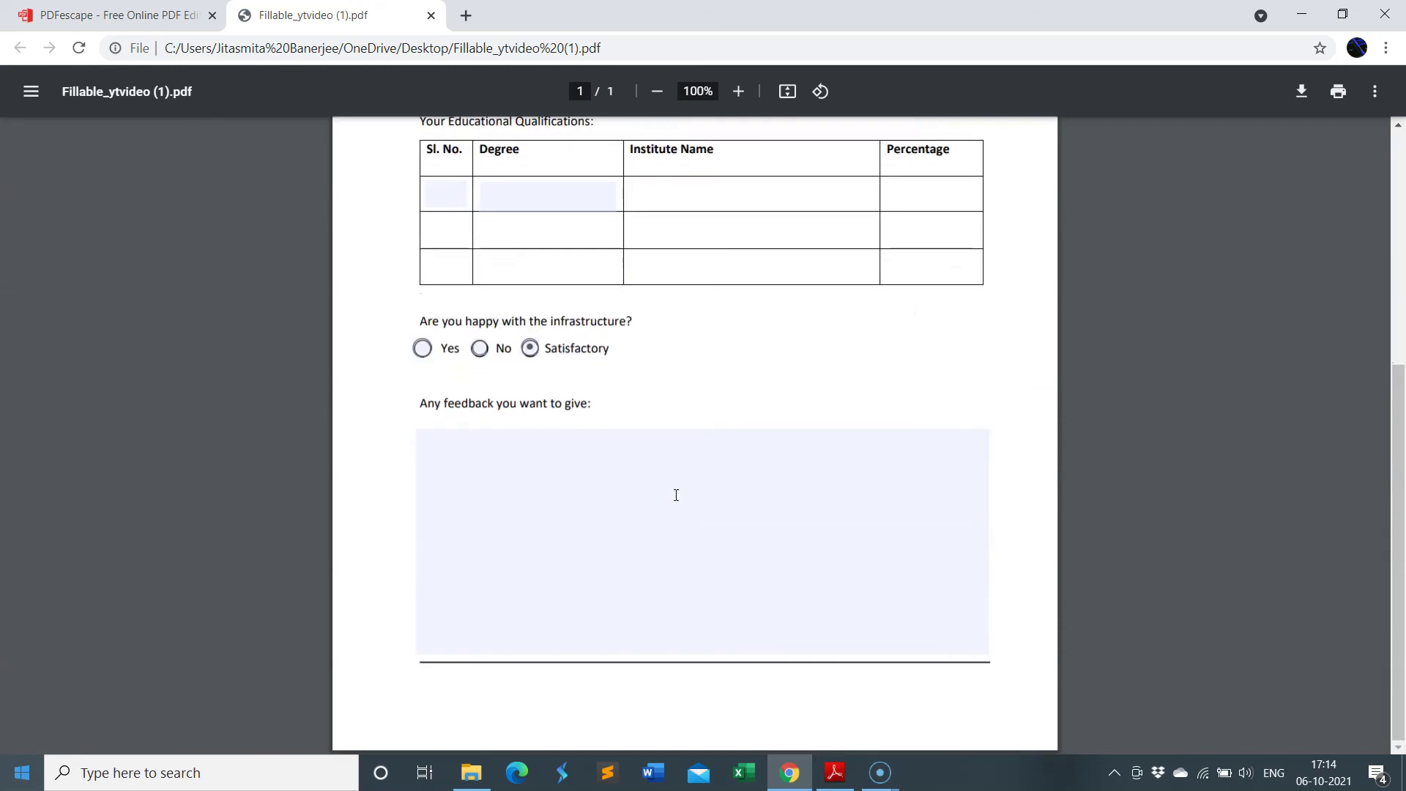
scroll(676, 500, up, 5)
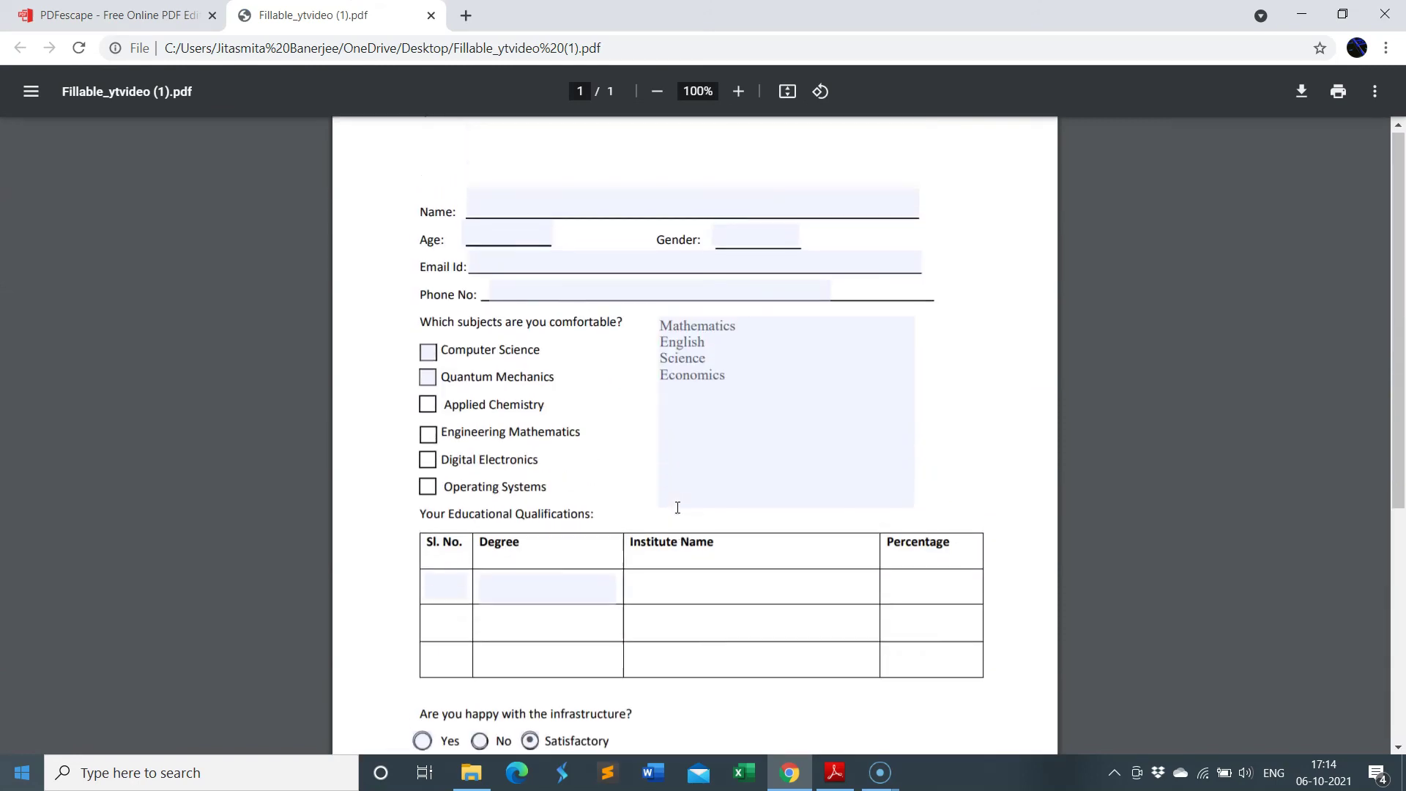
Fill in the Name field, enter 12 as the Age and choose Female as the Gender
click(510, 205)
text(demo)
click(510, 239)
text(12)
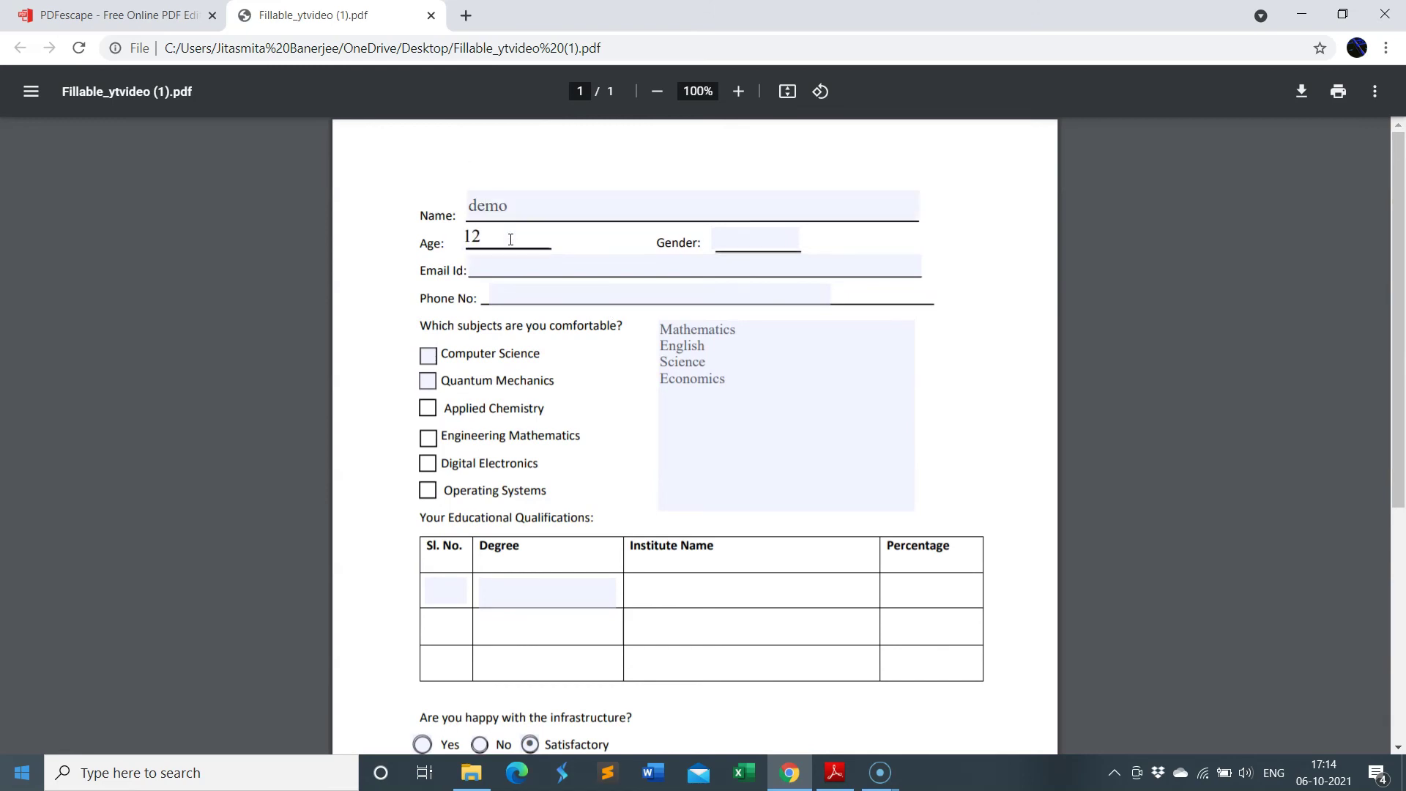
click(790, 248)
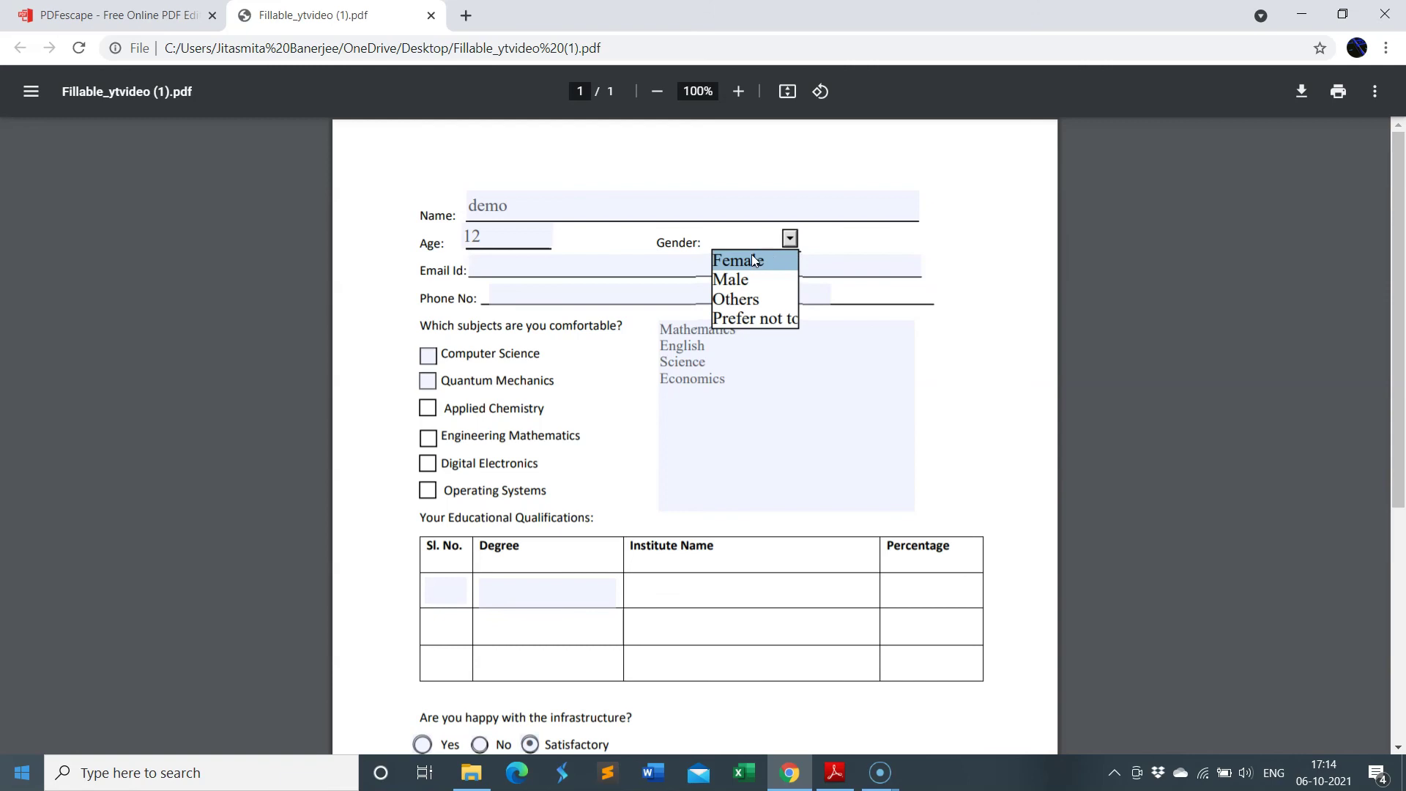
click(754, 260)
Fill in the Email Id field with an e-mail address and the Phone No field with a phone number
click(552, 265)
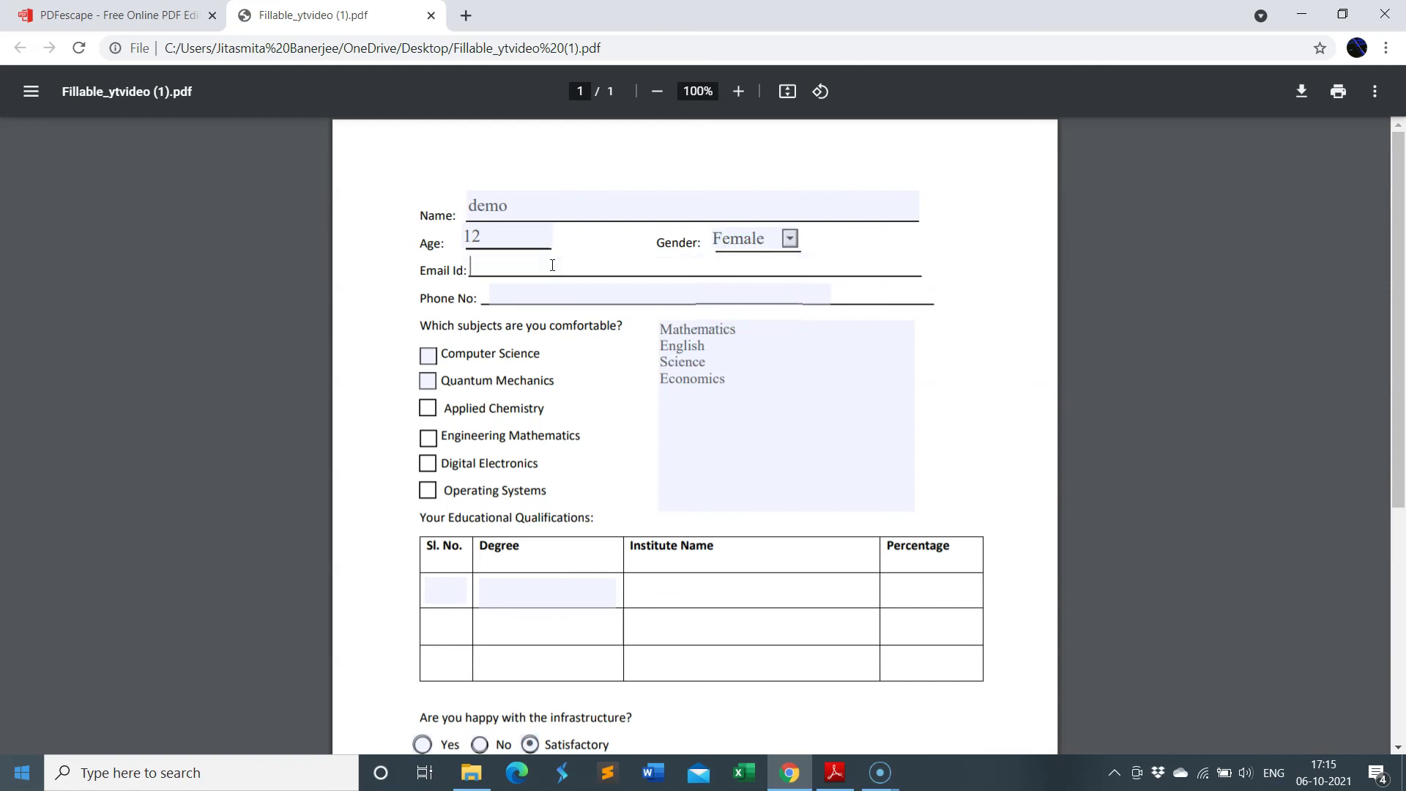
text(demo@gmail.com)
click(564, 292)
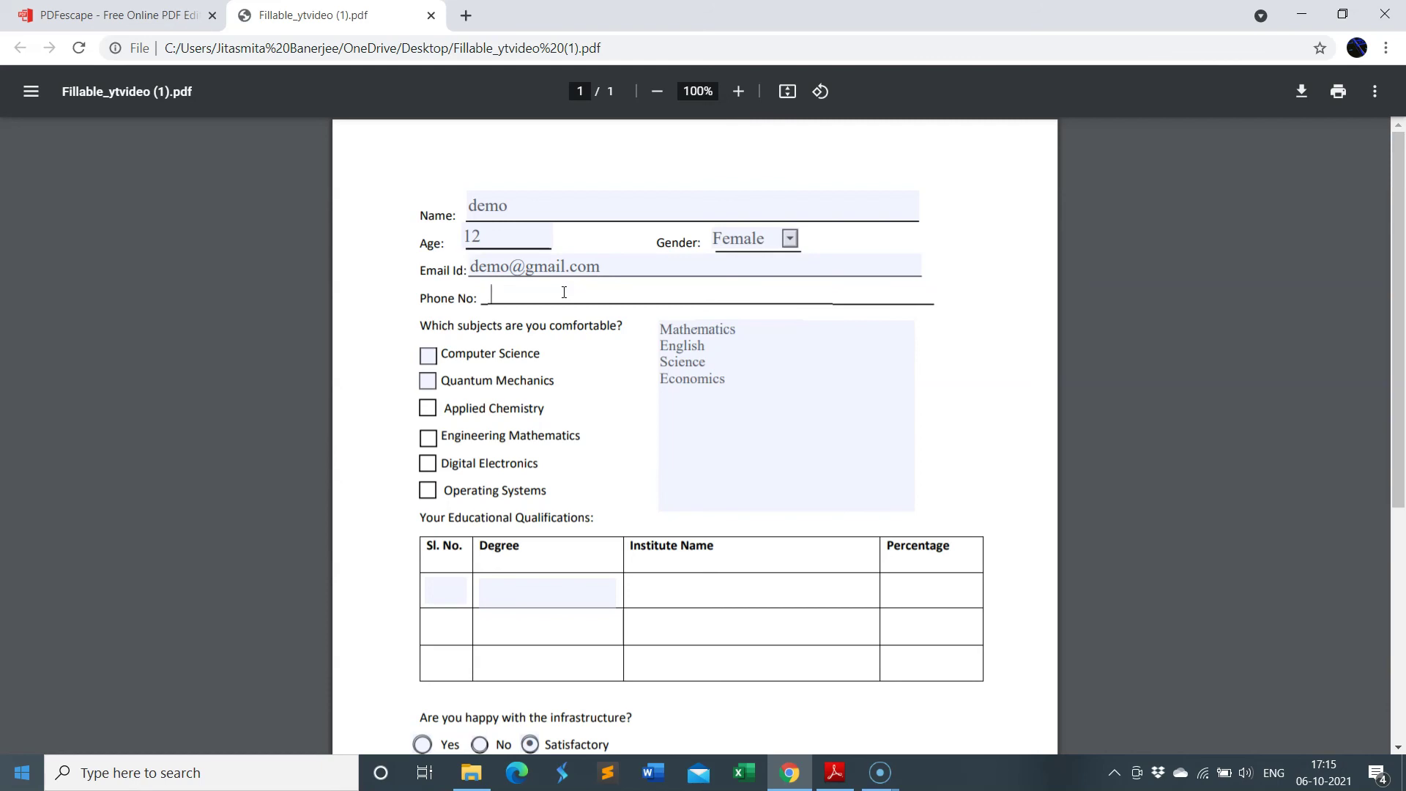
text(1234567890)
double_click(584, 290)
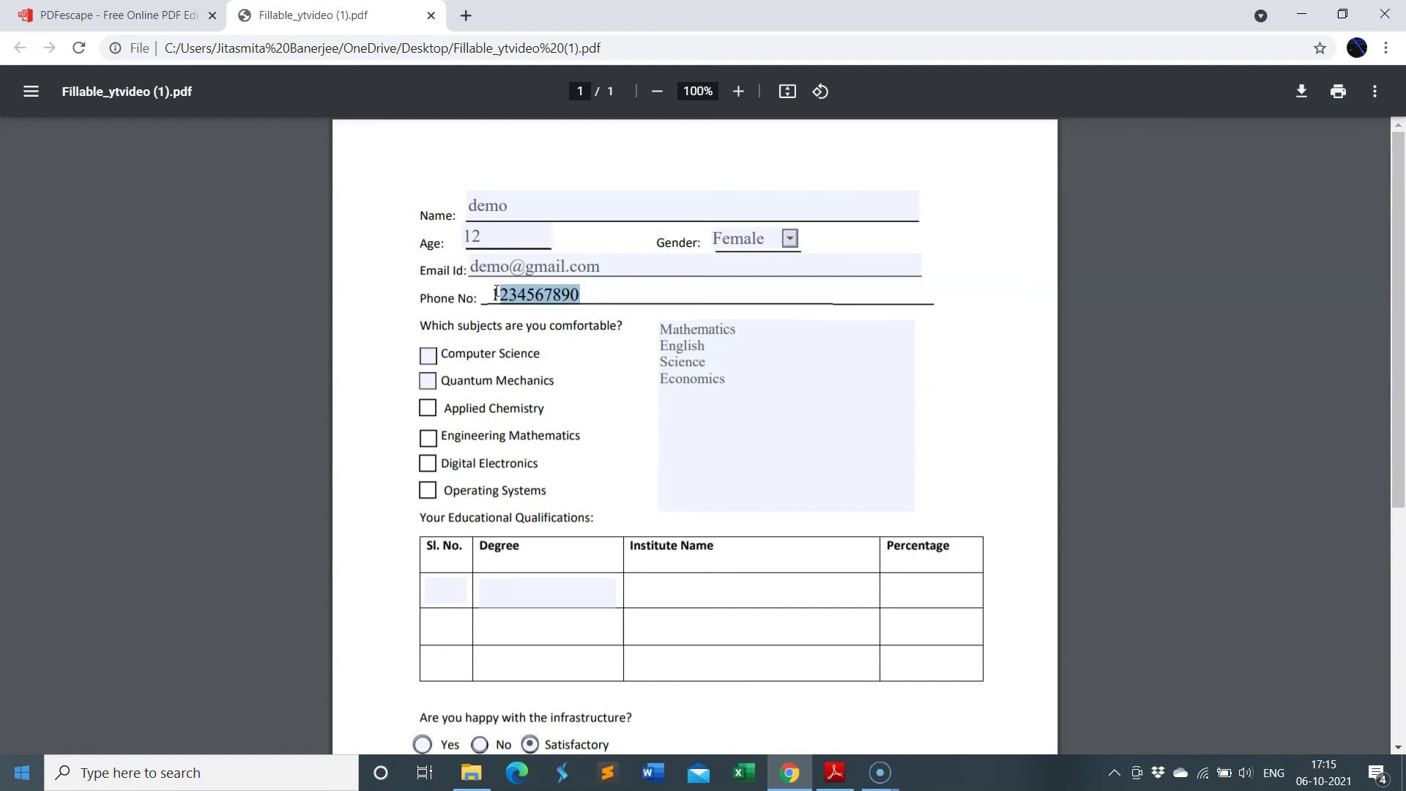
Tick the Computer Science and Quantum Mechanics checkboxes in the downloaded form
click(427, 359)
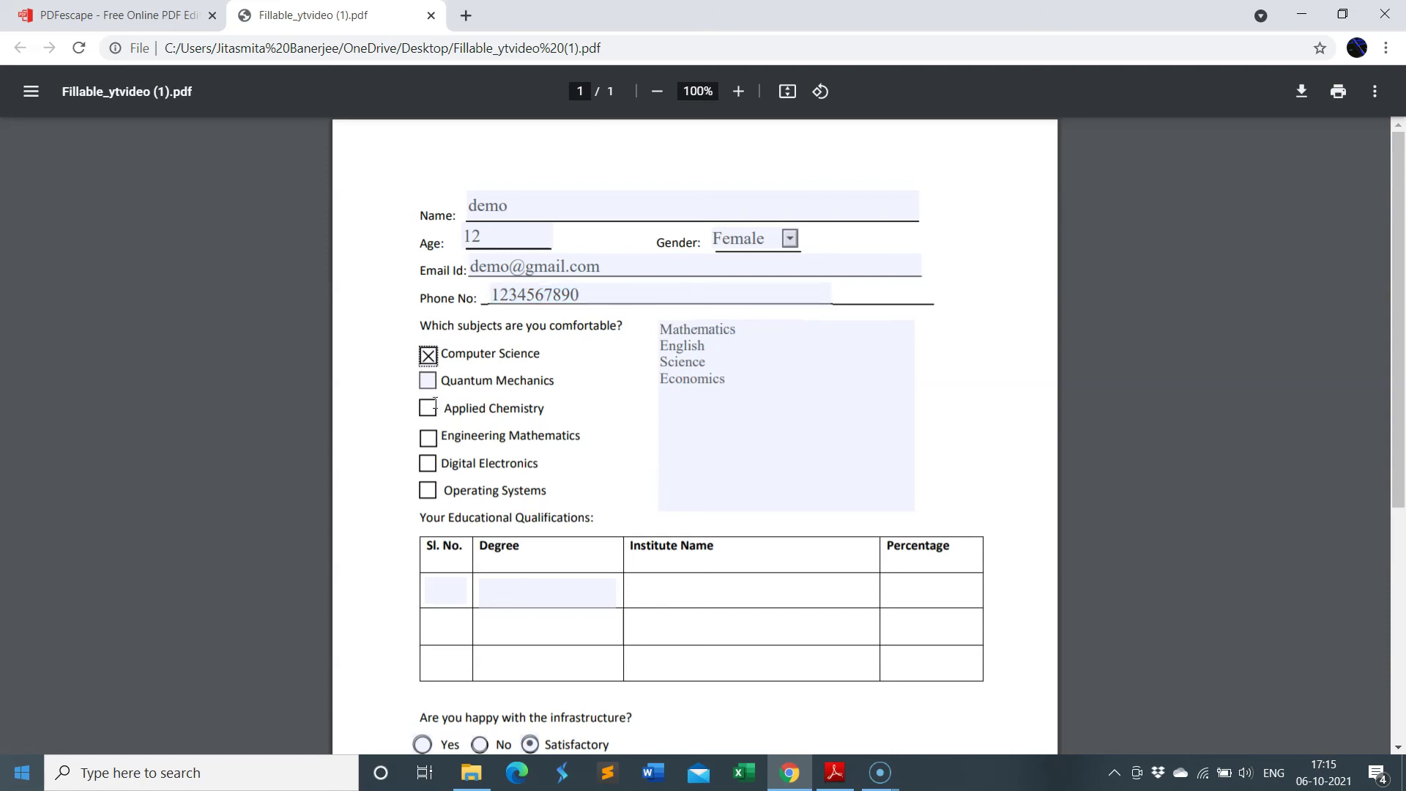
click(428, 384)
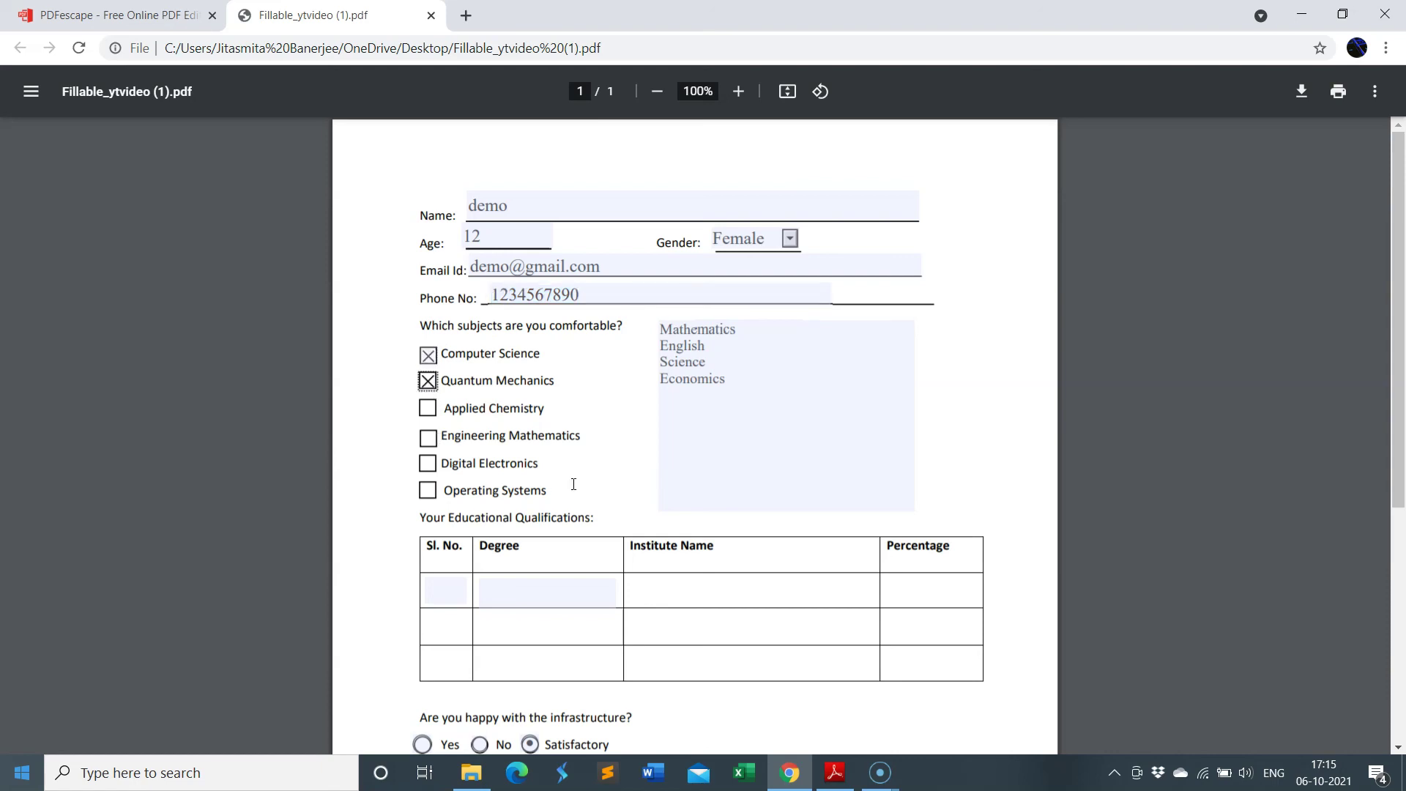
Select both Mathematics and English in the subjects list box
click(715, 332)
click(700, 353)
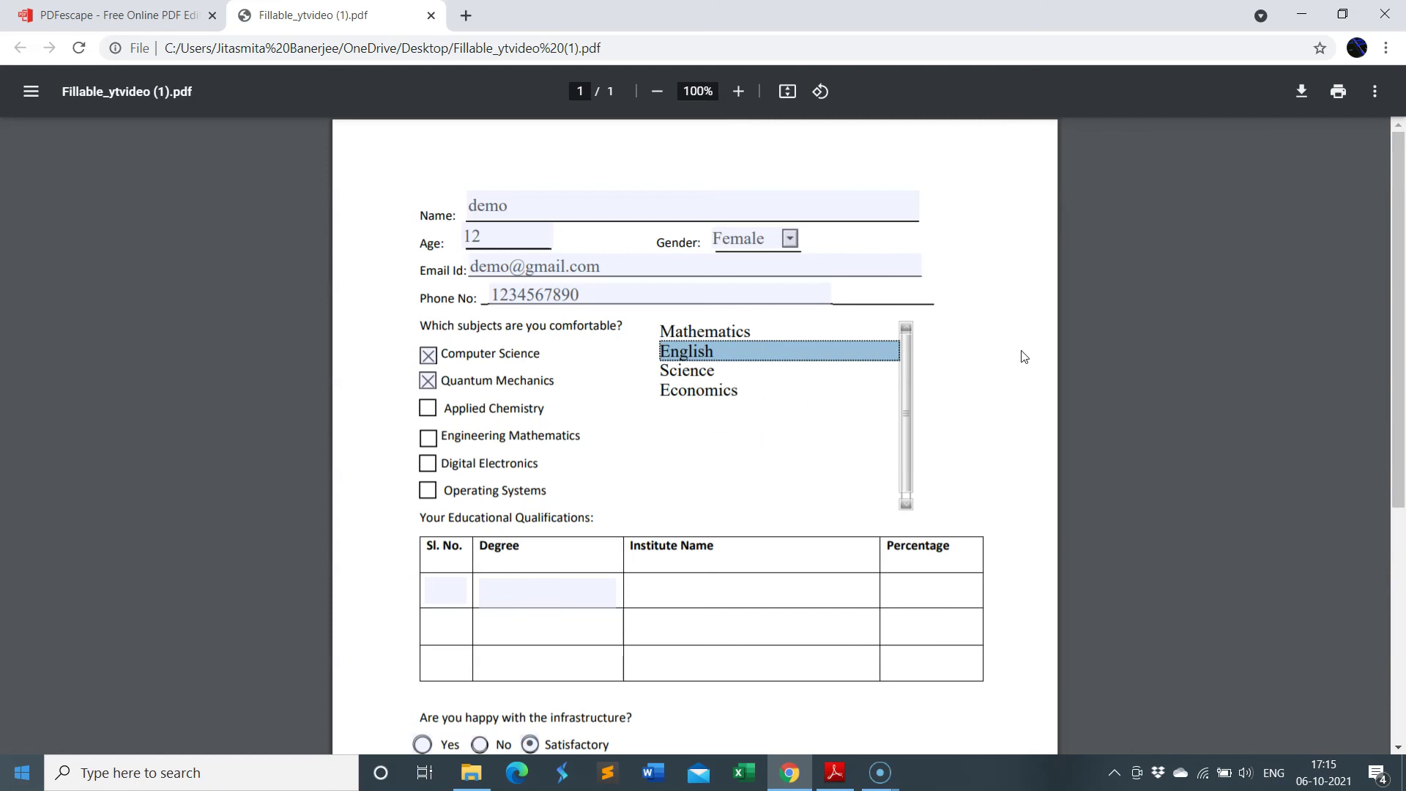
click(709, 337)
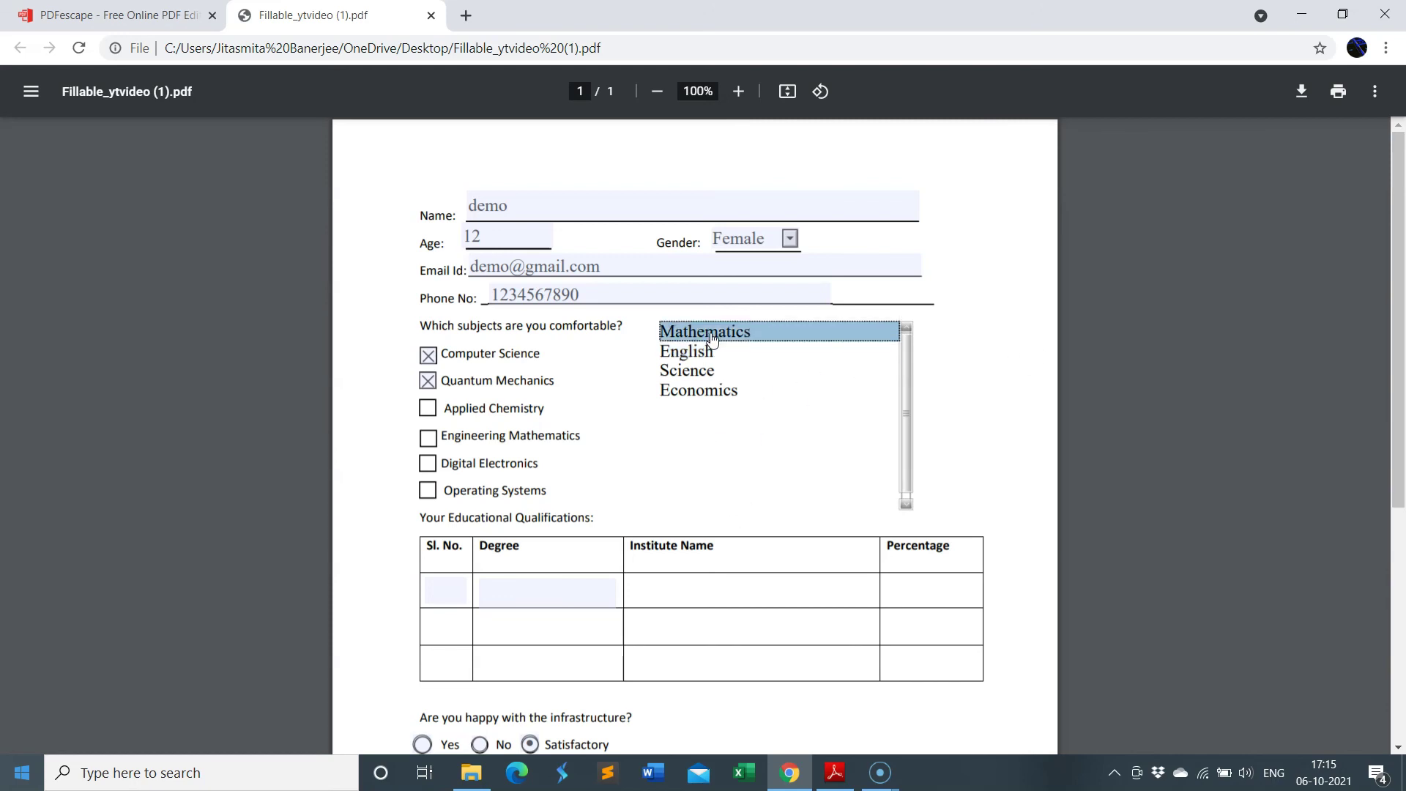
ctrl+click(717, 358)
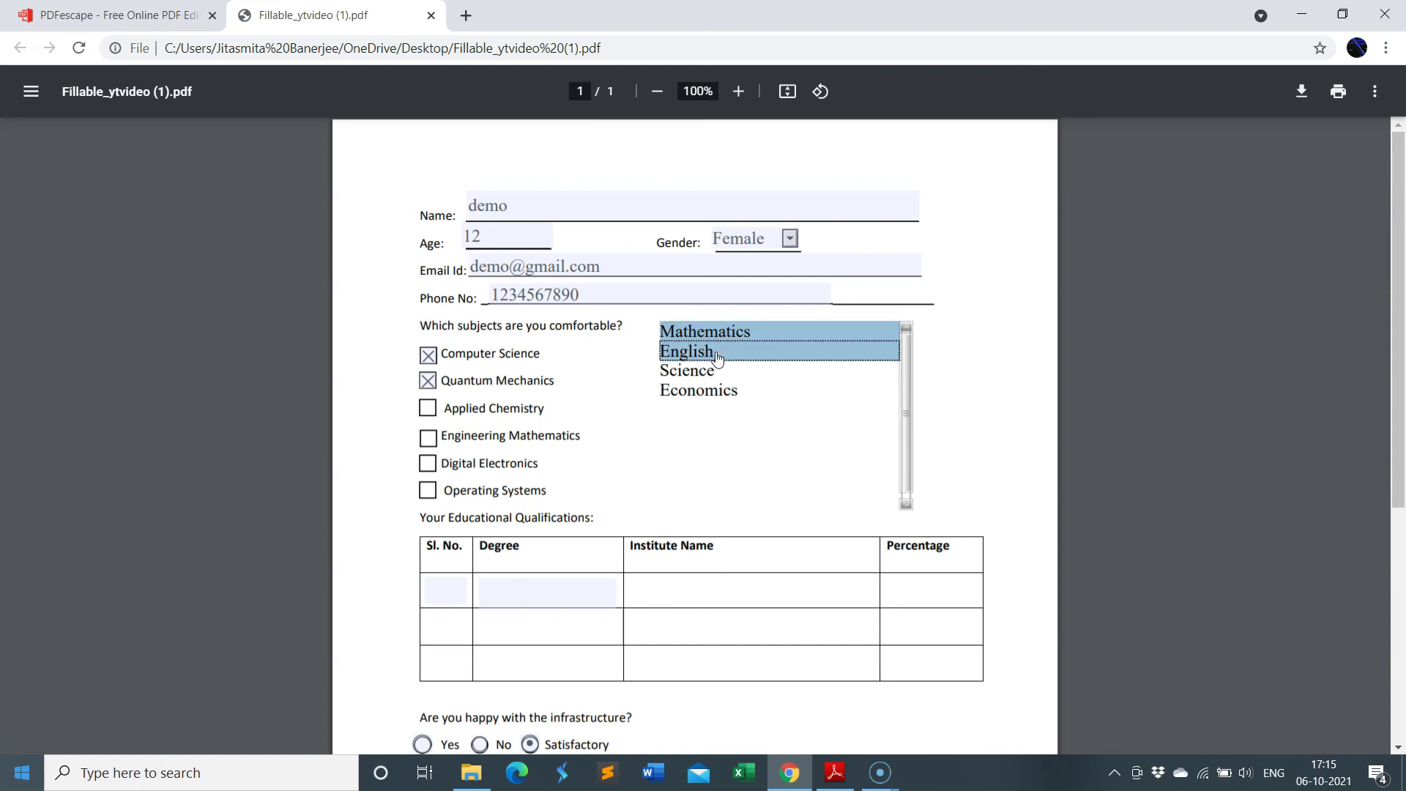
Fill in the first row of the Educational Qualifications table with Sl. No. 1 and Degree gvg
scroll(477, 511, down, 3)
click(448, 406)
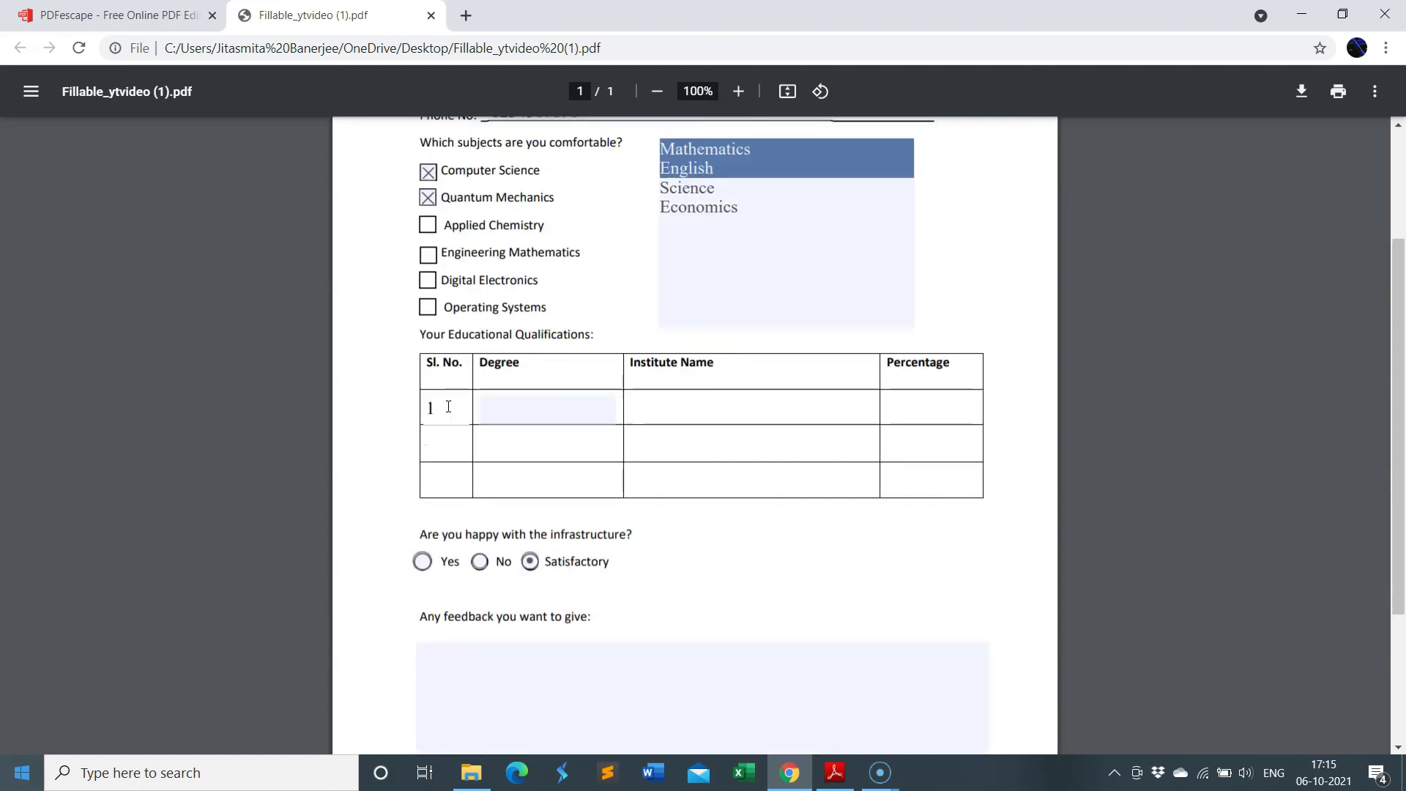
click(540, 406)
text(gvg)
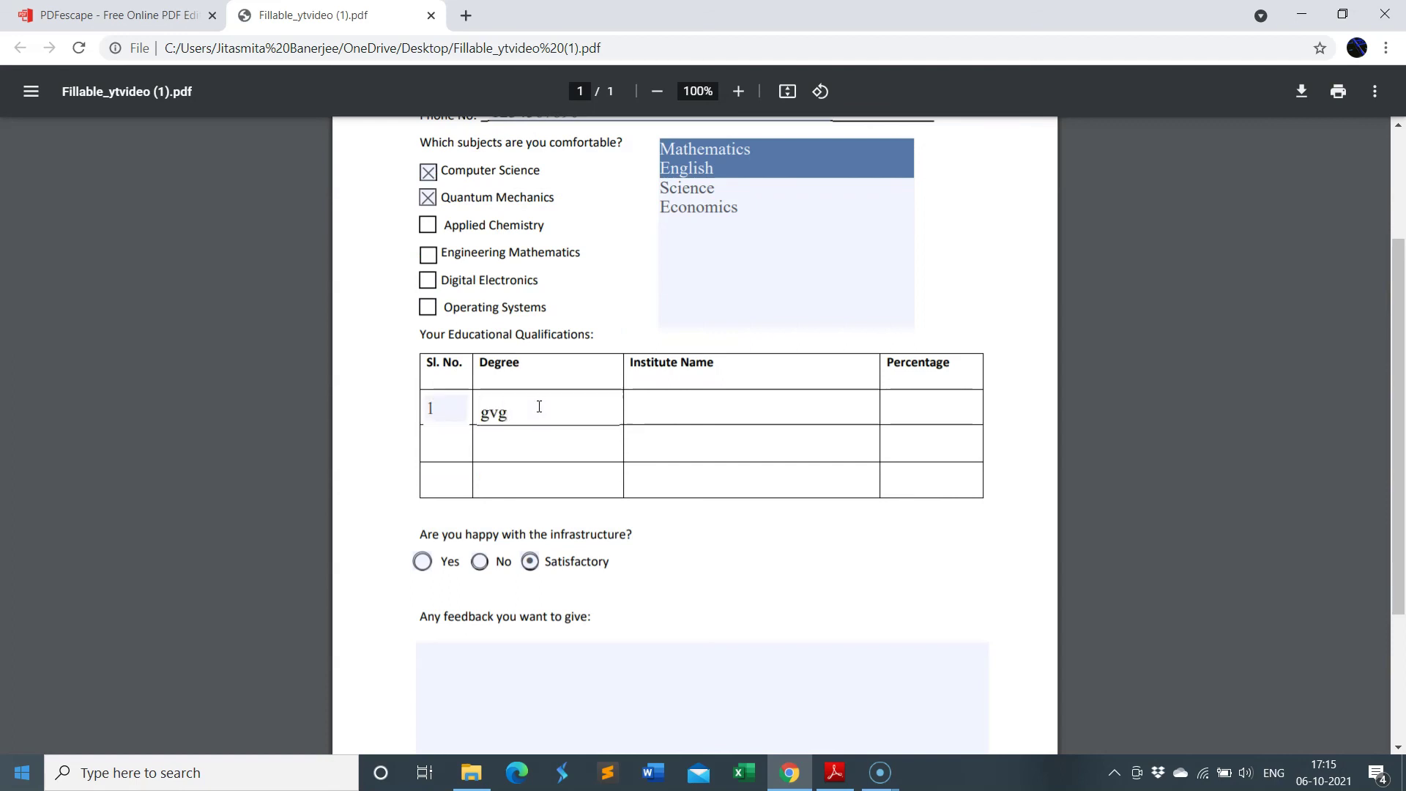
Try the infrastructure question's options, settling on Yes, and enter gcgcvghvvh as the feedback
scroll(766, 540, down, 3)
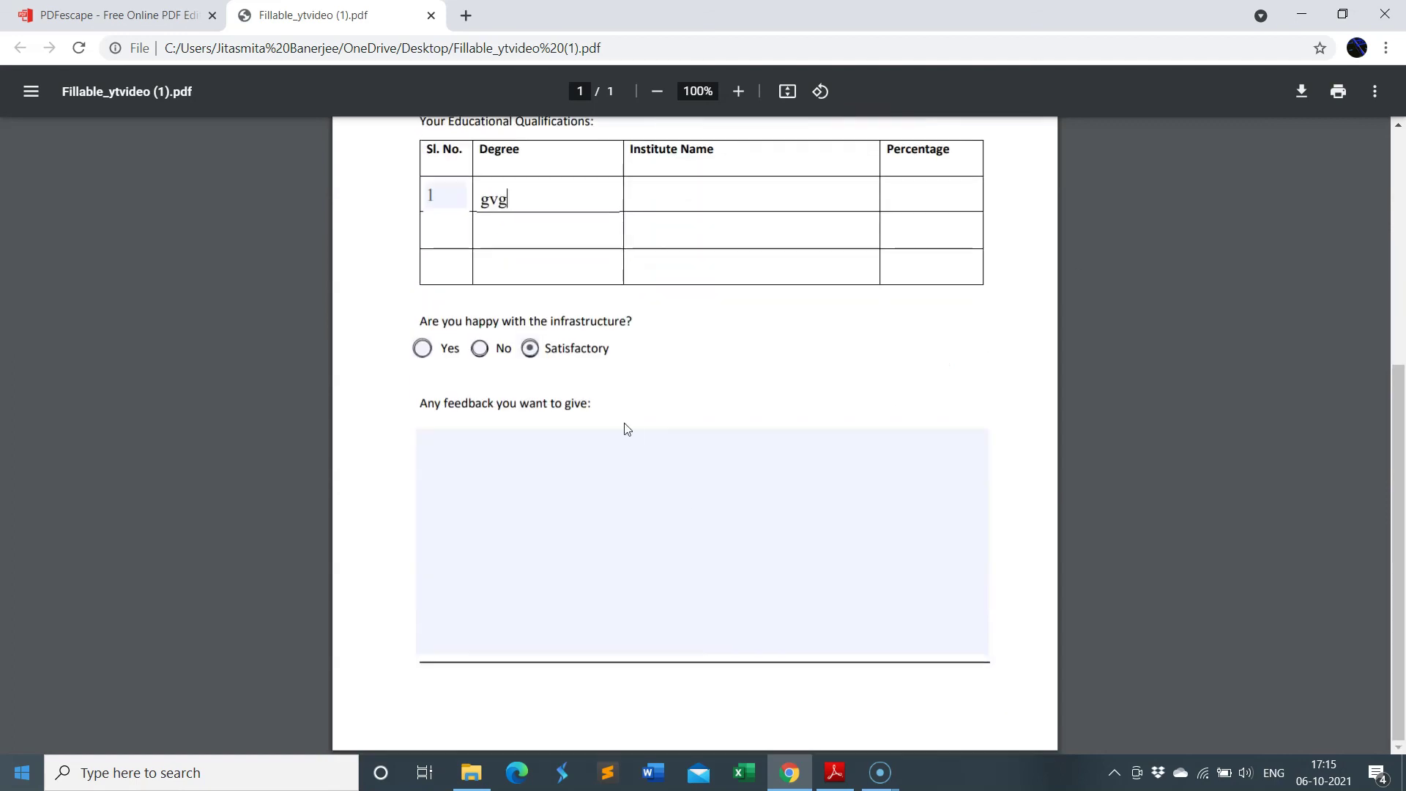
click(530, 350)
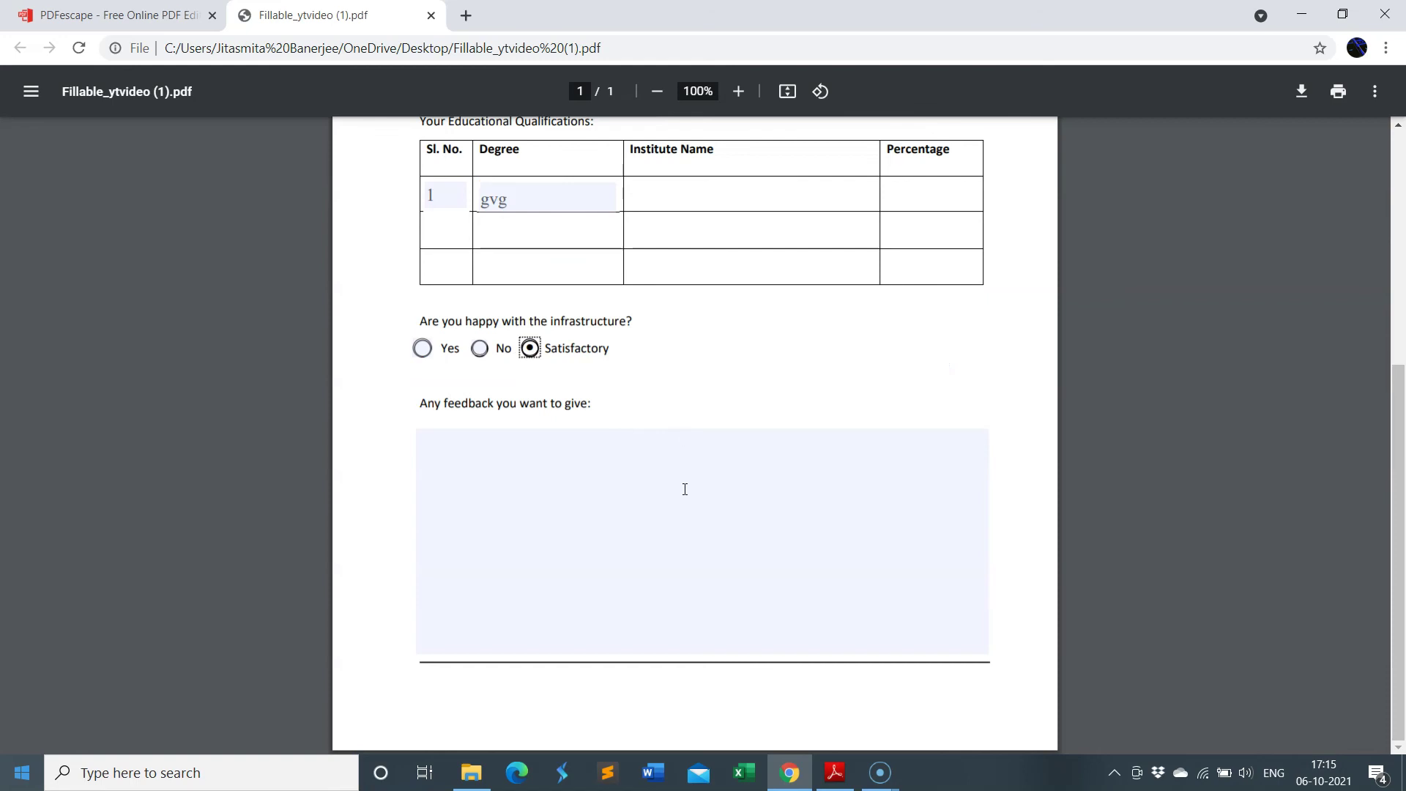
click(479, 351)
click(422, 351)
click(515, 534)
text(gcgcvghvvh)
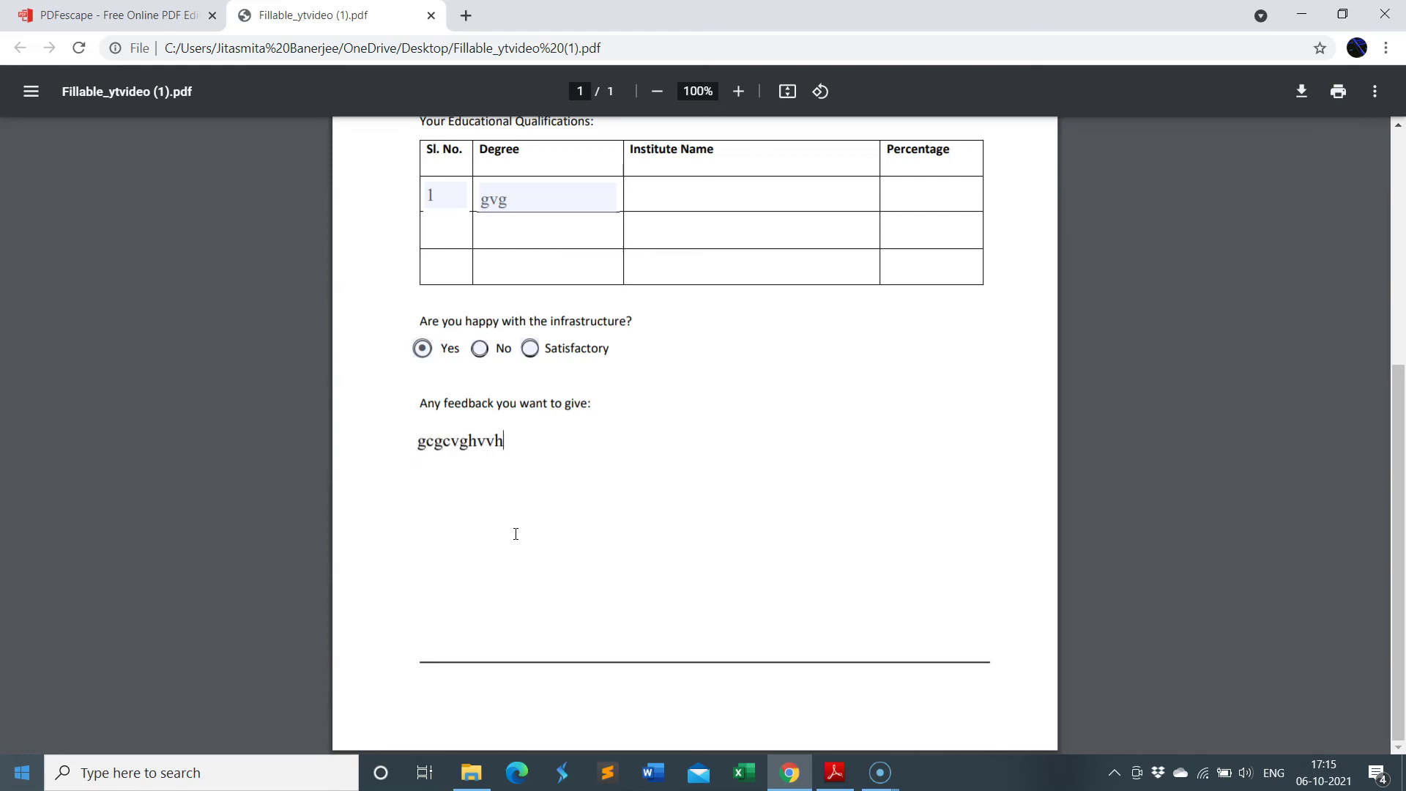
scroll(516, 533, up, 5)
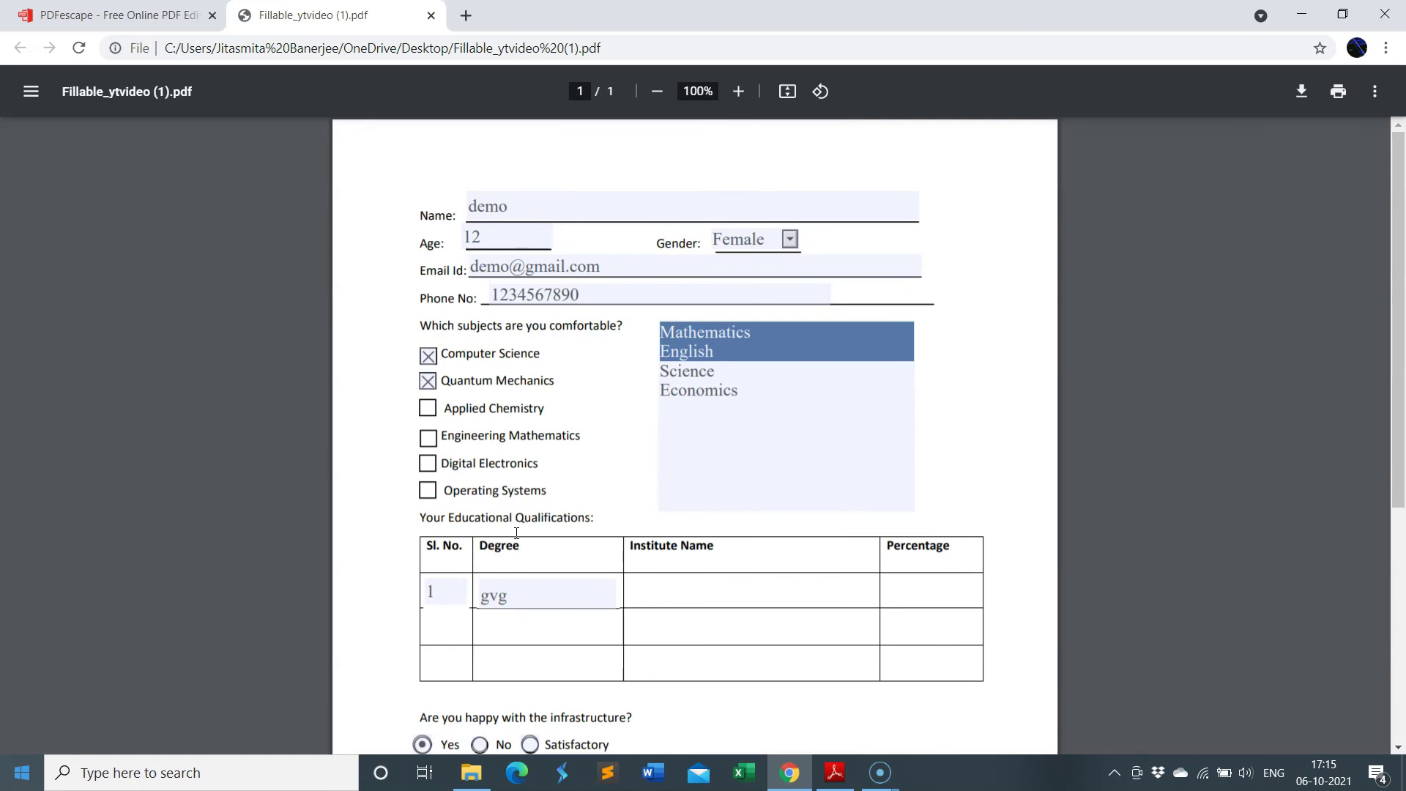
scroll(517, 534, down, 3)
scroll(516, 533, up, 3)
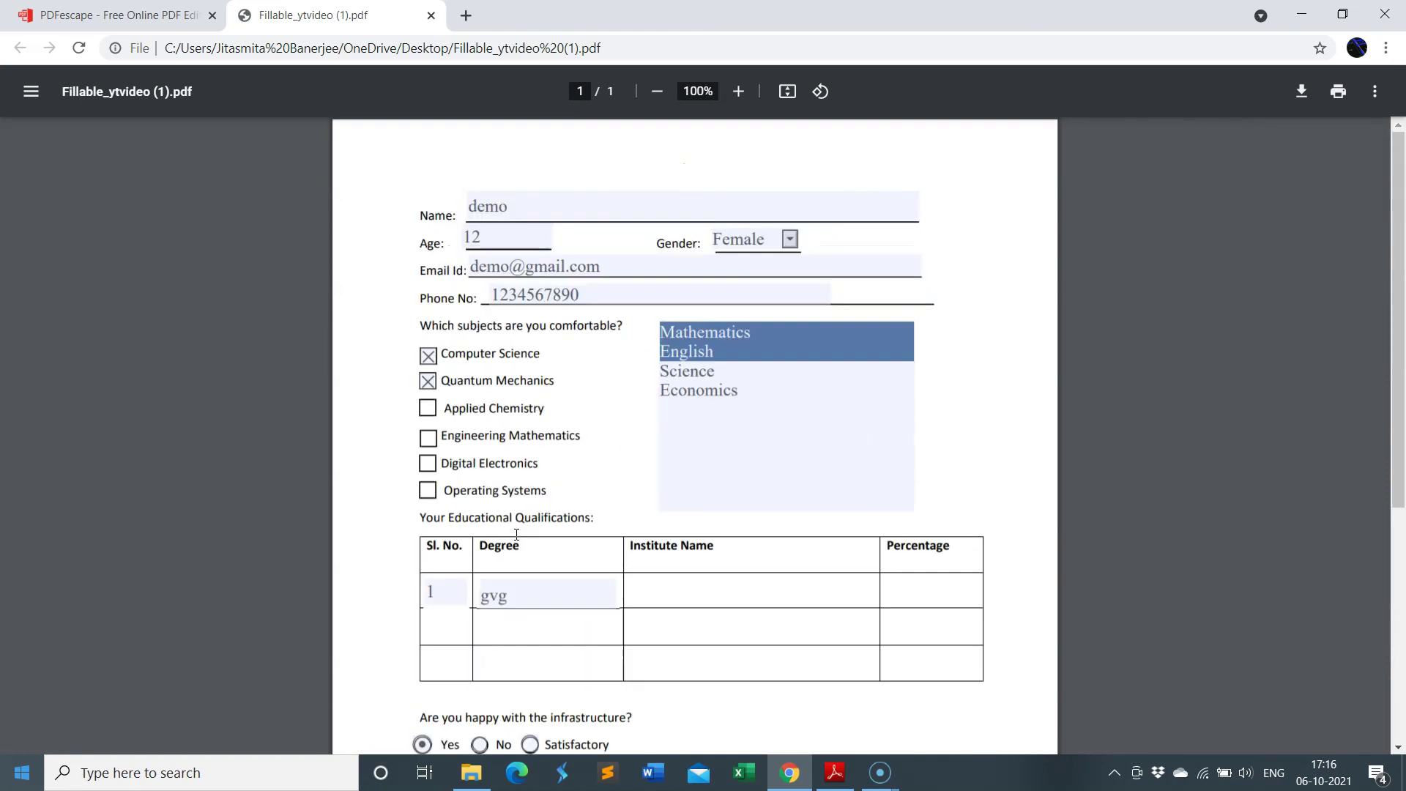